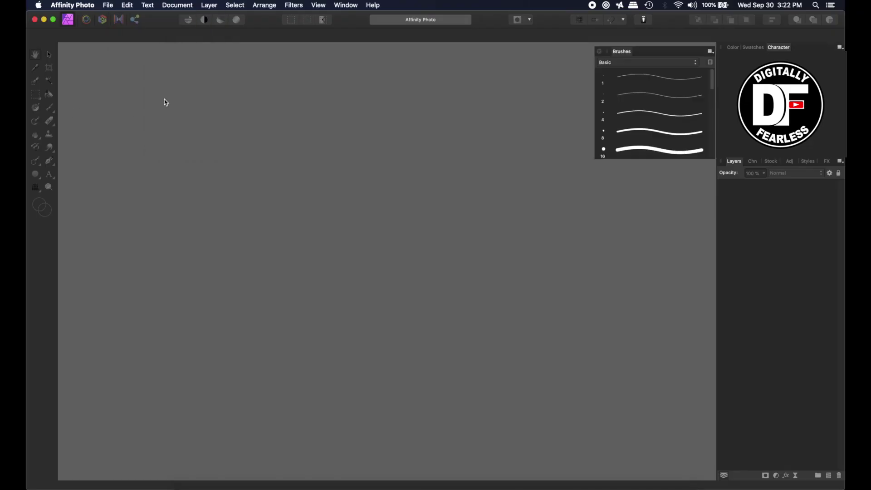
Create a new document from the 8R photo preset.
left_click(108, 5)
left_click(115, 17)
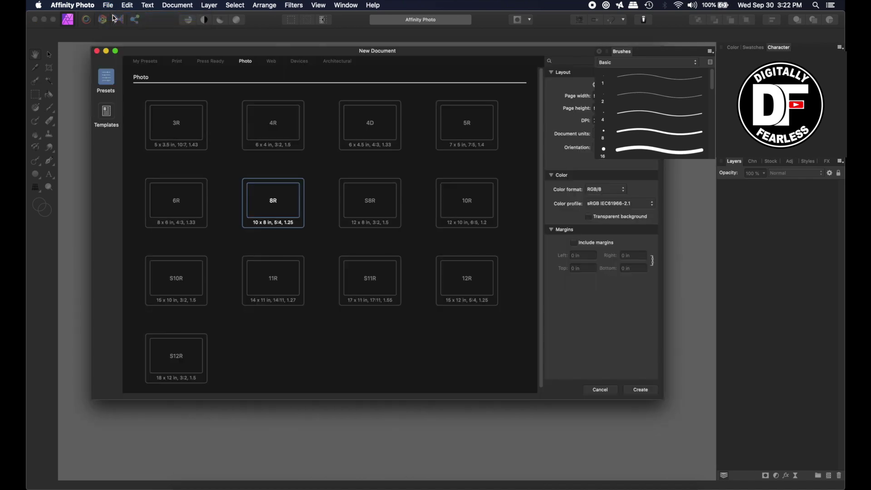
left_click(635, 389)
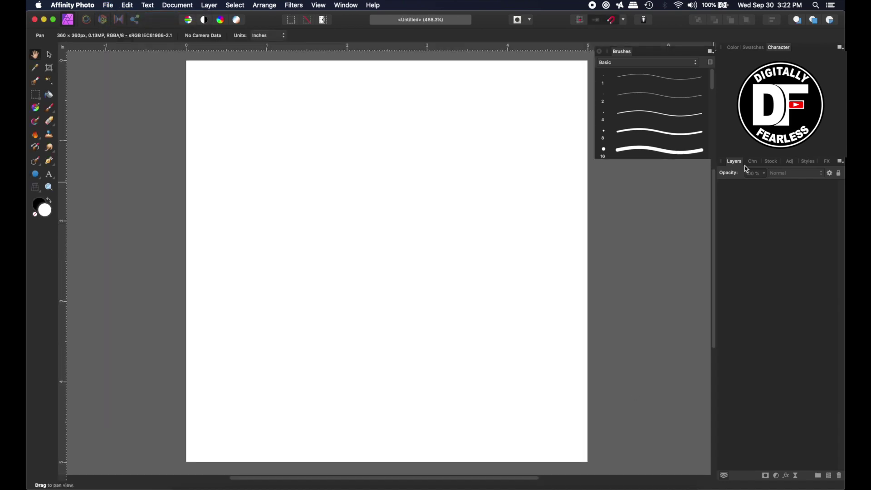
Drag the screaming-boy stock photo from a 'scream' search in and clip the canvas to 5184×3456.
left_click(770, 162)
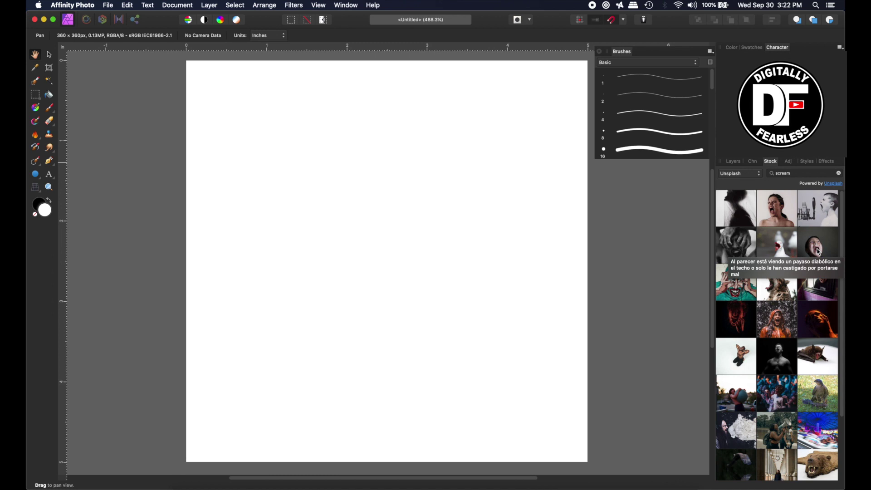
left_click_drag(820, 252, 386, 252)
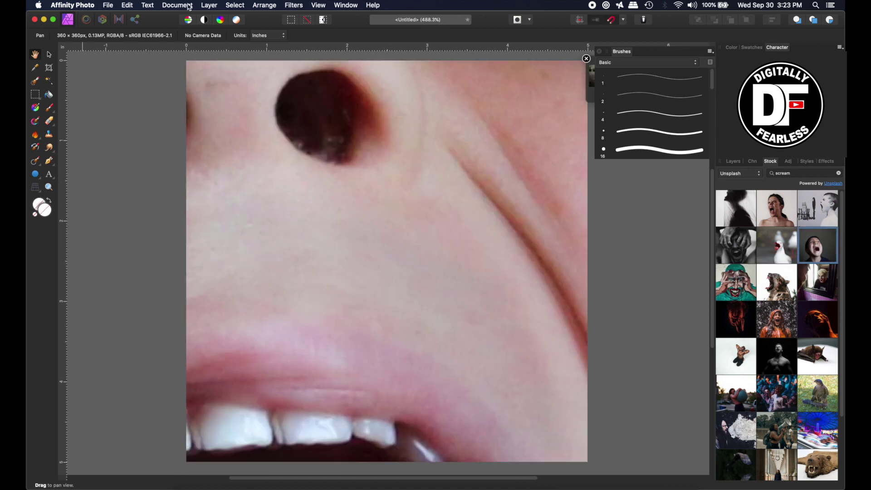
left_click(189, 7)
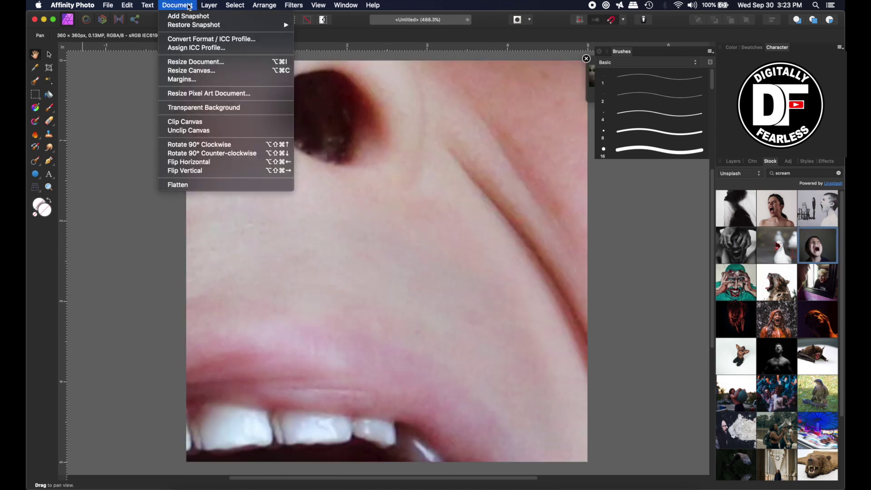
left_click(196, 122)
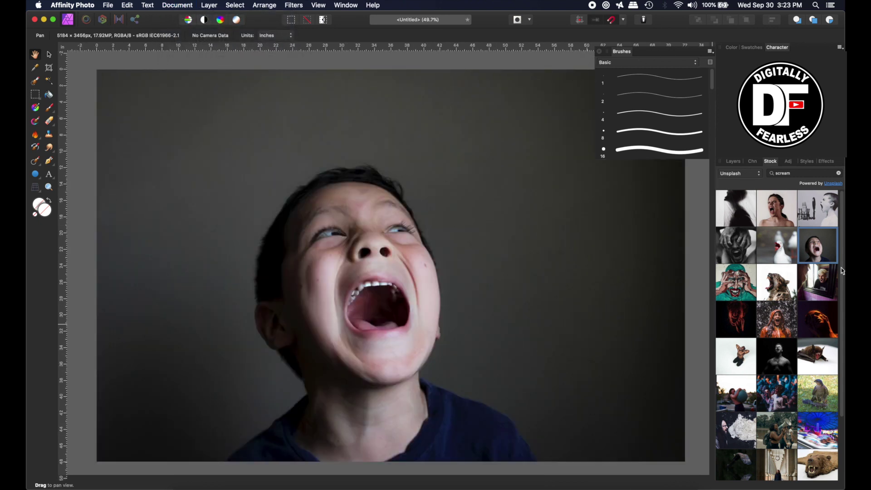
Rasterize the boy stock photo layer from the Layers panel.
key("v")
left_click(273, 136)
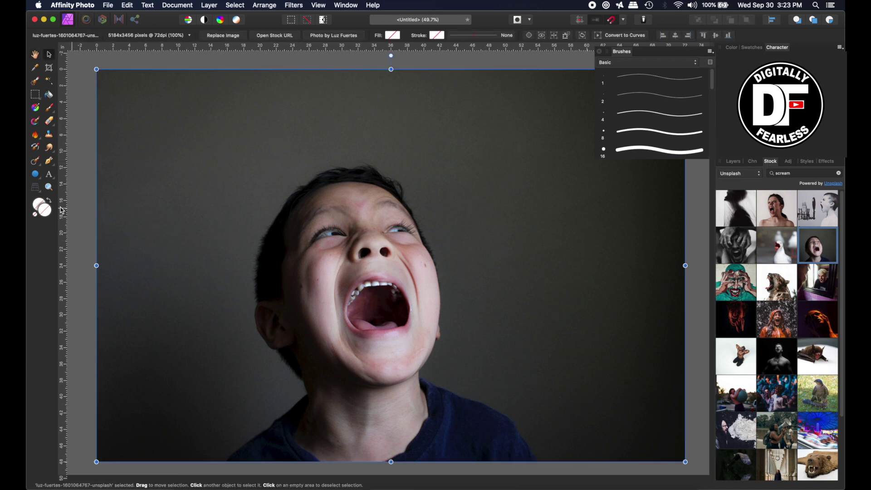
left_click(34, 55)
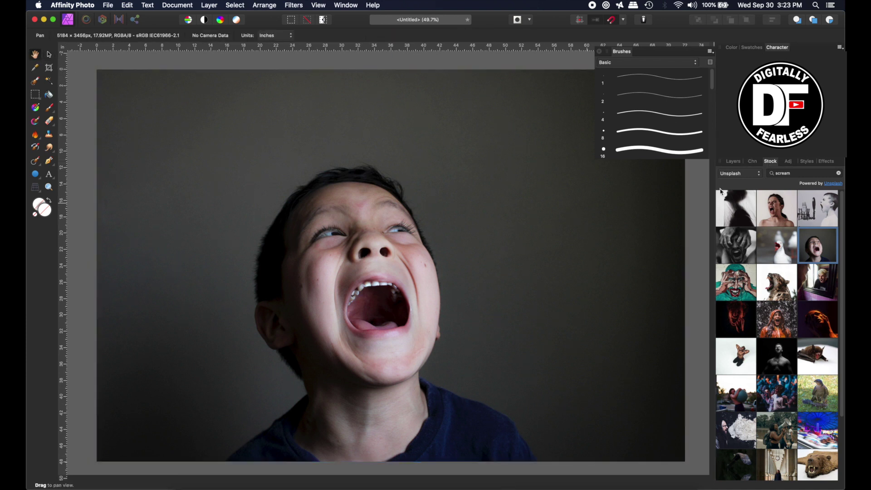
left_click(733, 162)
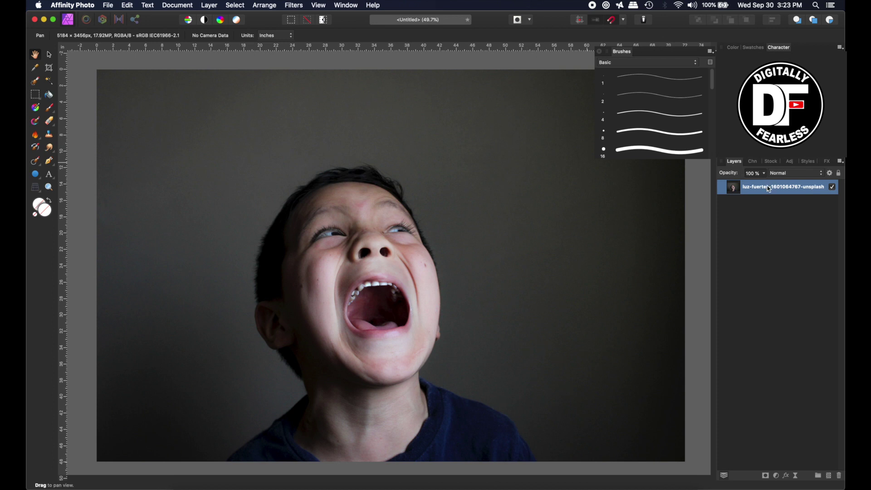
right_click(770, 189)
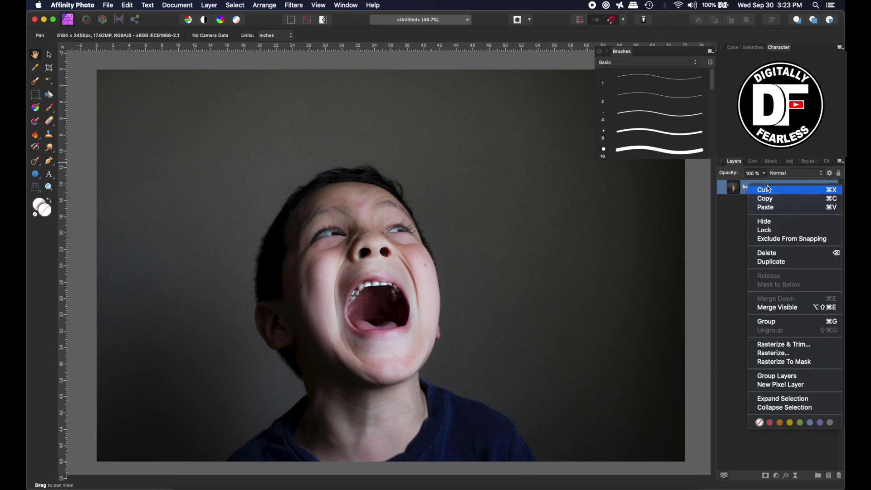
left_click(778, 354)
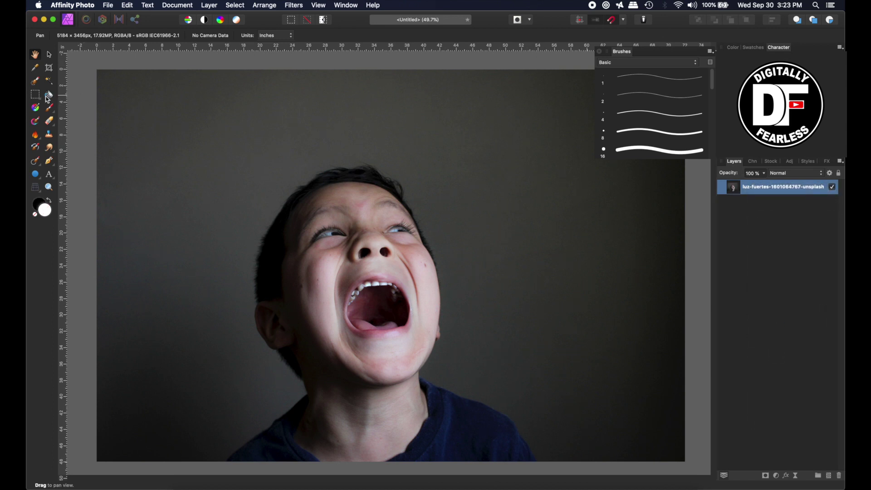
Paint a selection over the boy's head and shoulders with a 242 px Selection Brush.
left_click(37, 84)
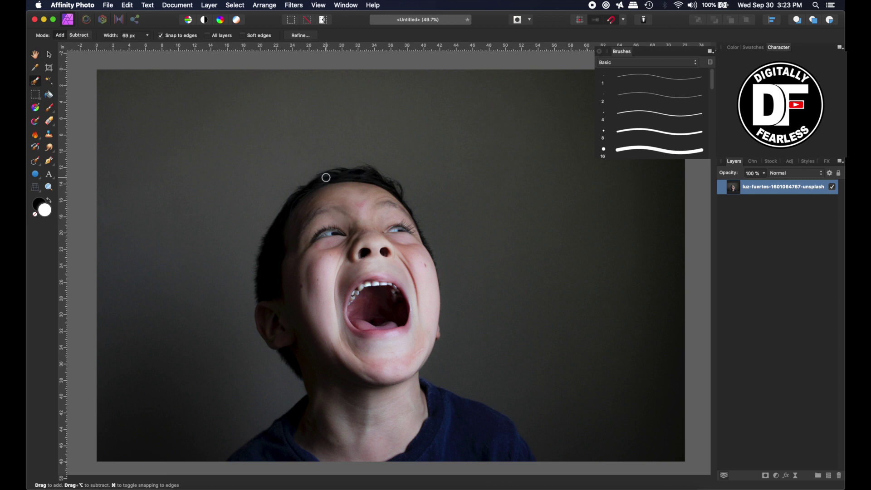
key("bracketright")
key("bracketright")
key("bracketright")
key("bracketright")
key("bracketright")
key("bracketright")
key("bracketright")
key("bracketright")
mouse_move(348, 195)
left_mouse_down()
mouse_move(307, 219)
mouse_move(288, 280)
mouse_move(290, 325)
mouse_move(320, 363)
mouse_move(317, 426)
mouse_move(461, 454)
mouse_move(432, 394)
mouse_move(381, 349)
mouse_move(395, 308)
mouse_move(360, 255)
mouse_move(368, 312)
mouse_move(354, 283)
mouse_move(392, 234)
left_mouse_up()
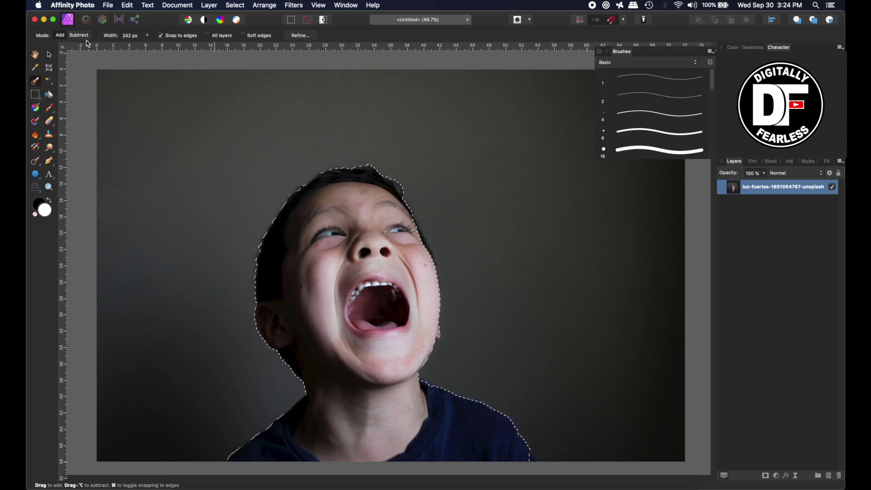
Refine the hairline with a 153 px brush and output it as a new layer with mask.
left_click(301, 36)
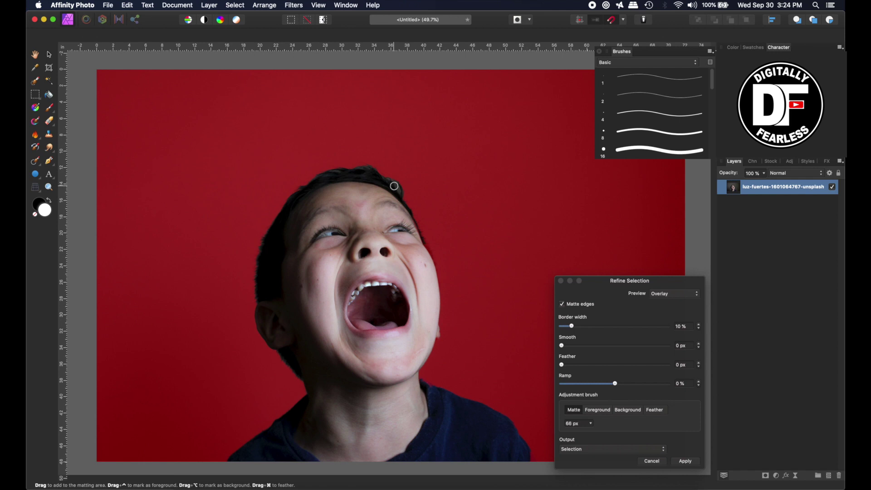
key("bracketright")
key("bracketright")
key("bracketright")
key("bracketright")
left_click_drag(377, 173, 404, 196)
mouse_move(343, 184)
left_mouse_down()
mouse_move(348, 173)
mouse_move(292, 204)
left_mouse_up()
left_click(581, 454)
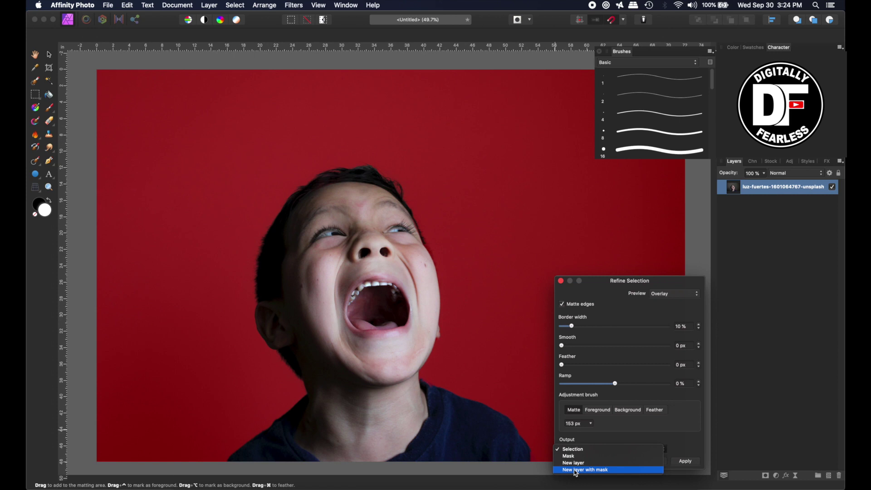
left_click(576, 470)
left_click(685, 462)
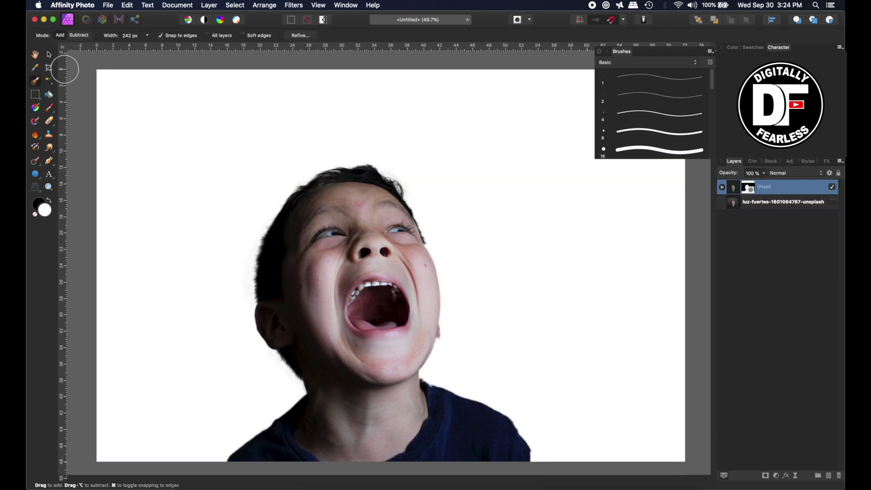
Rasterize & Trim the cut-out boy layer and nudge it slightly right.
left_click(49, 55)
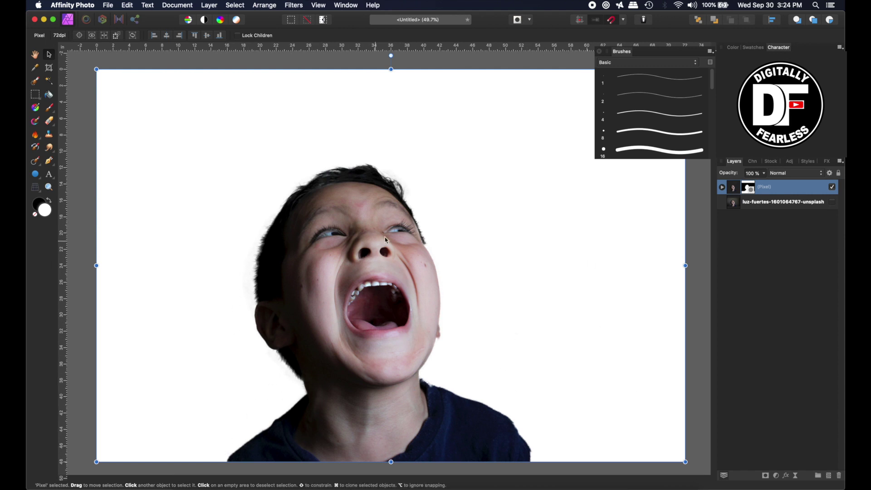
right_click(768, 192)
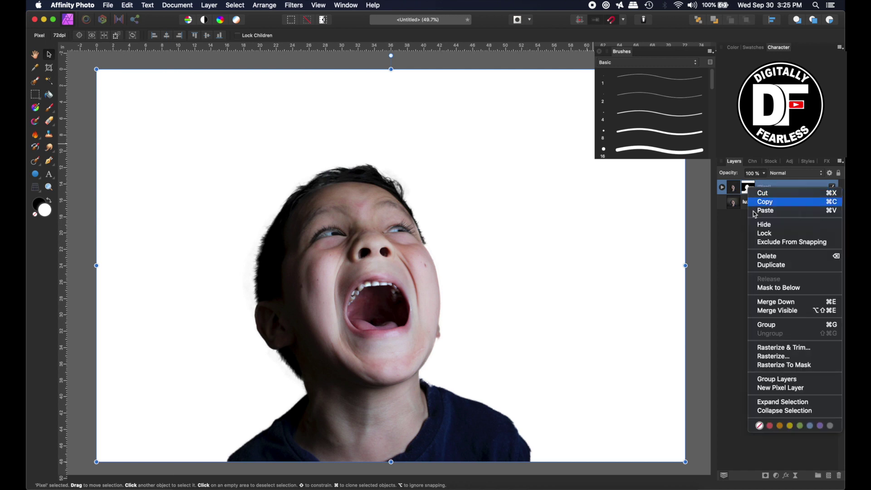
left_click(771, 348)
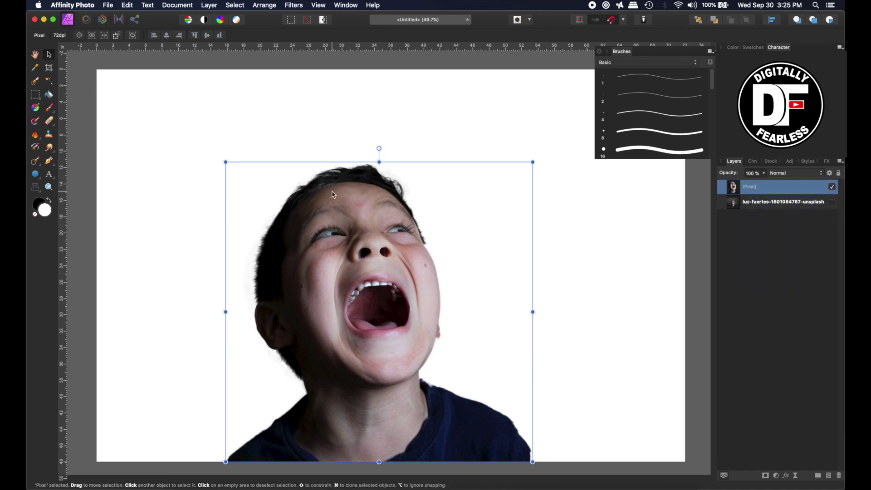
mouse_move(351, 201)
left_mouse_down()
mouse_move(377, 200)
mouse_move(347, 199)
mouse_move(366, 197)
left_mouse_up()
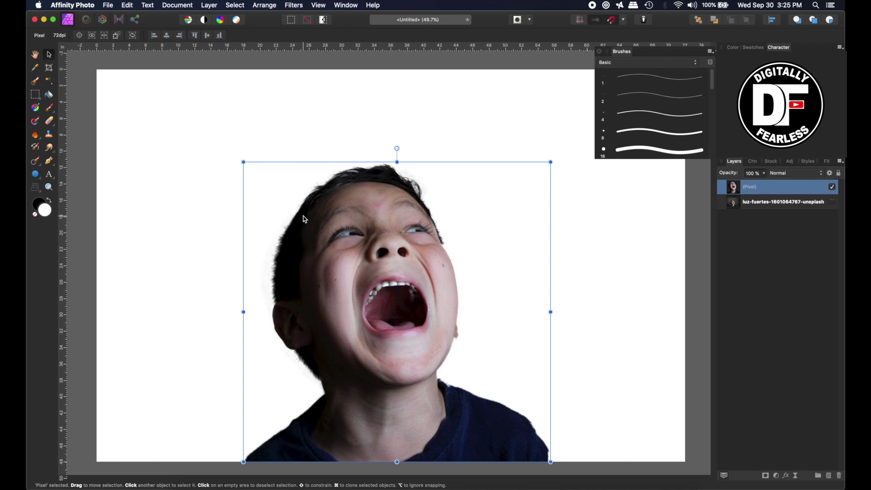
Crop the canvas upward to 5184 × 4498 px, adding white space above the boy.
left_click(50, 69)
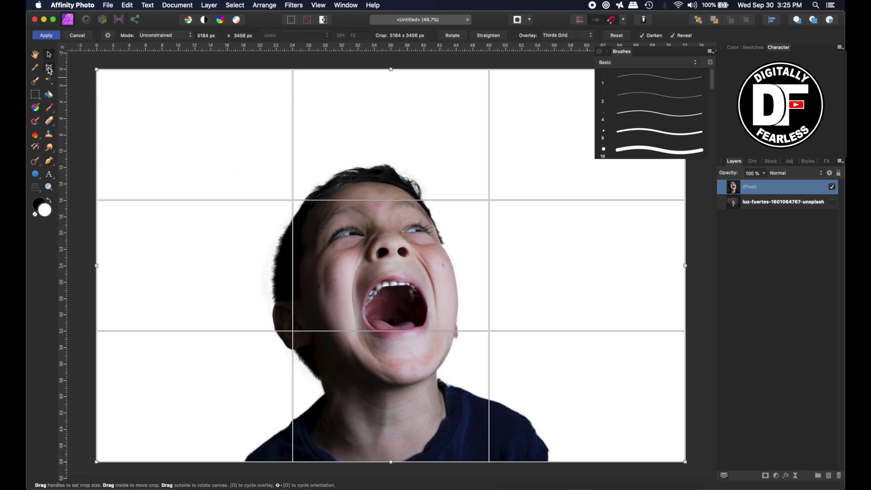
left_click_drag(390, 70, 392, 29)
scroll(401, 72, "up", 3)
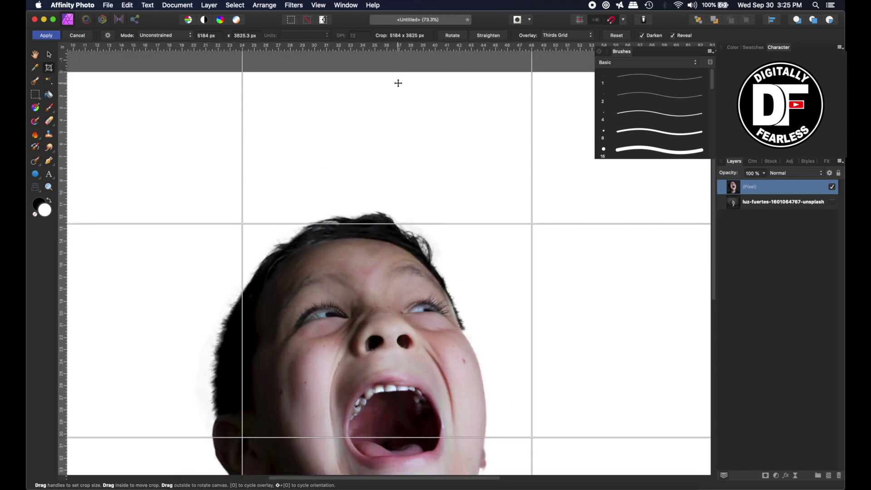
key("super+0")
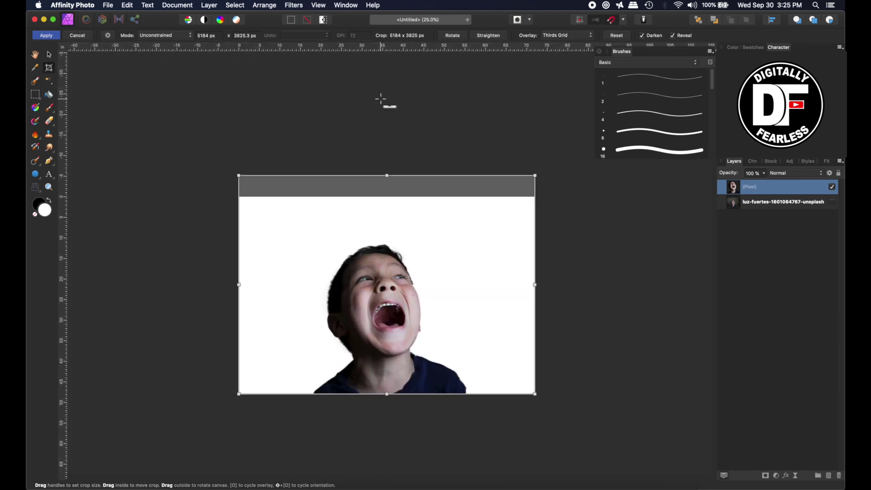
left_click_drag(387, 175, 388, 137)
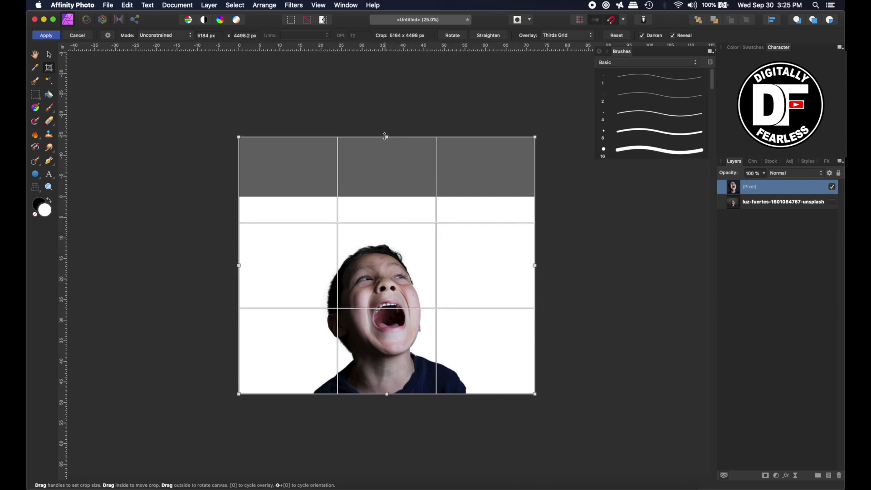
left_click(47, 36)
key("super+0")
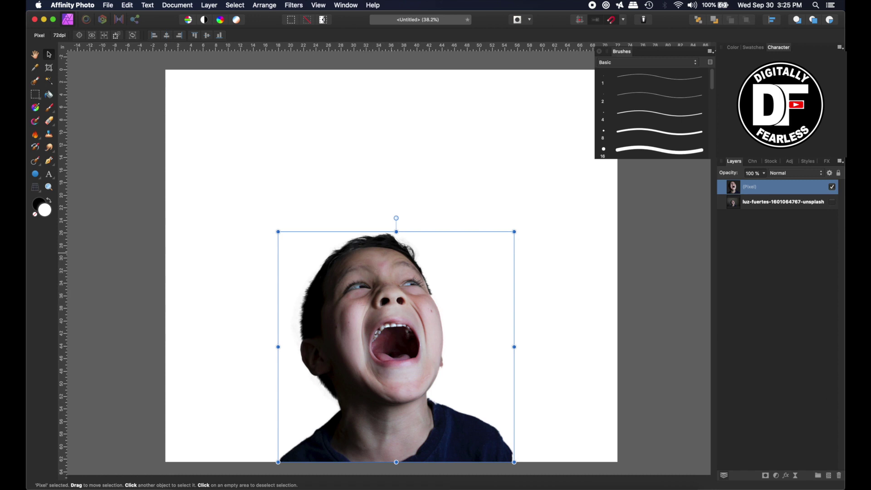
Add an empty pixel layer on top and give the Clone tool a Sprays and Spatters brush.
left_click(829, 476)
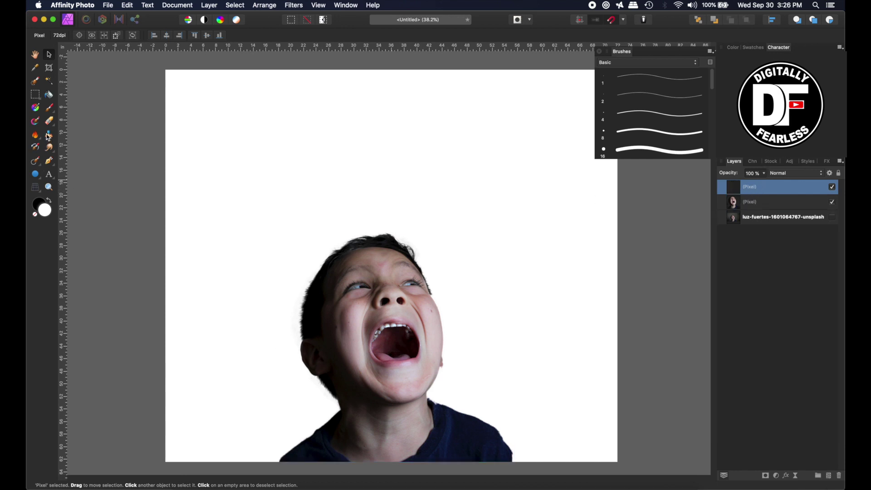
left_click(49, 135)
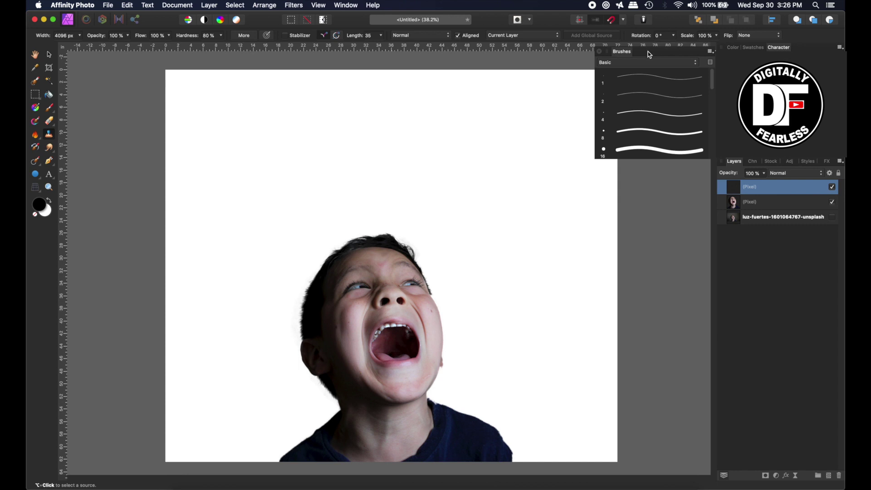
left_click(638, 63)
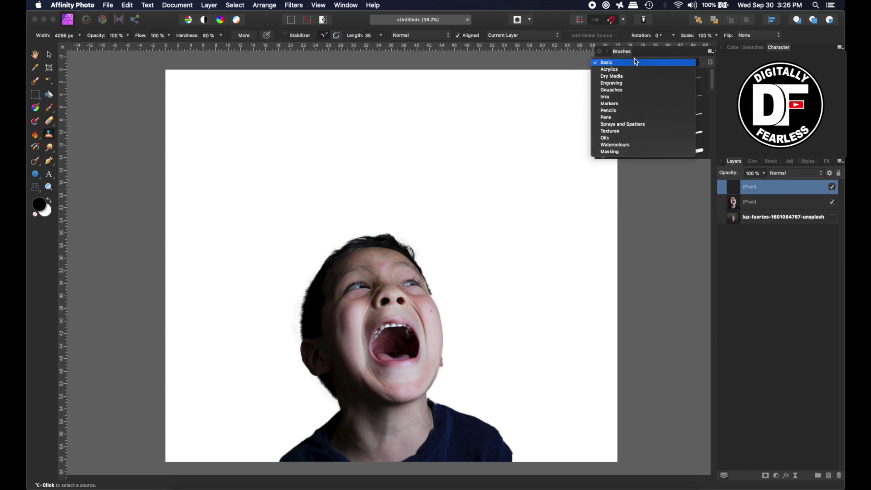
left_click(639, 63)
left_click(636, 62)
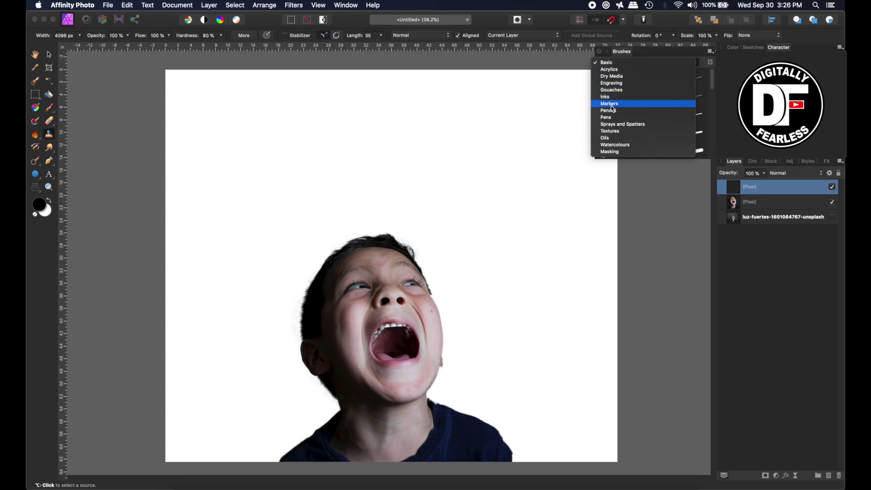
left_click(615, 125)
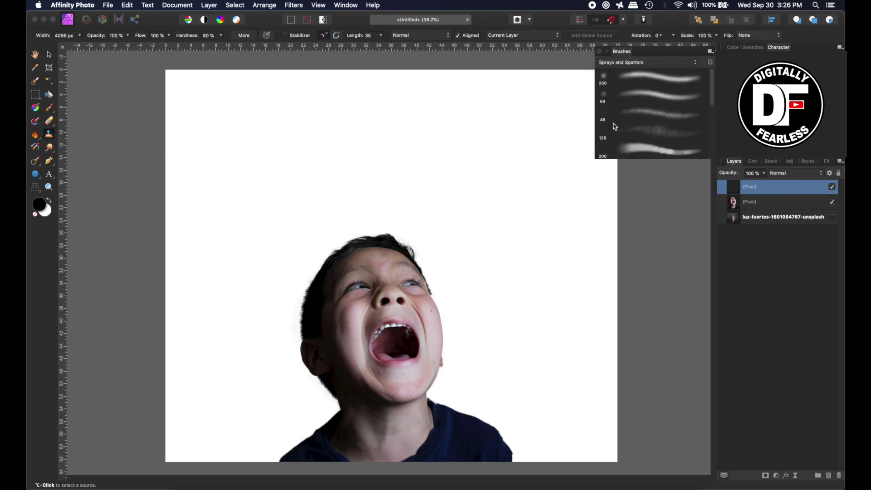
scroll(638, 148, "down", 5)
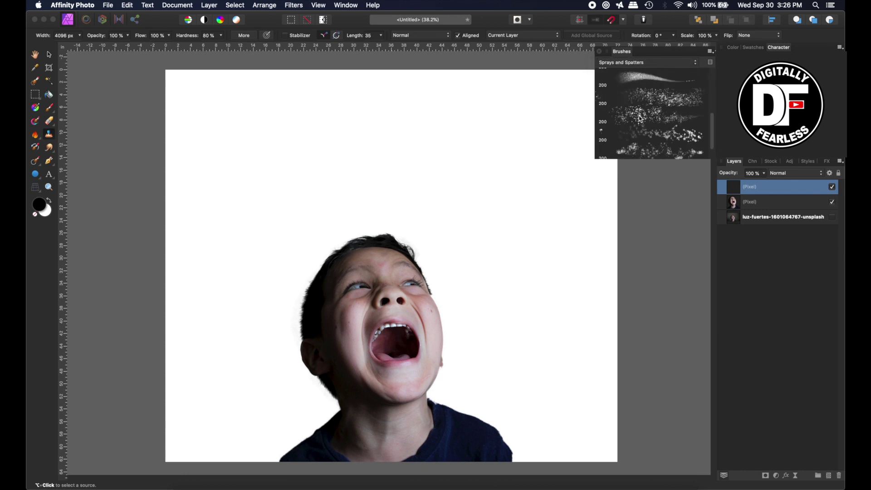
scroll(642, 135, "down", 2)
scroll(629, 107, "up", 1)
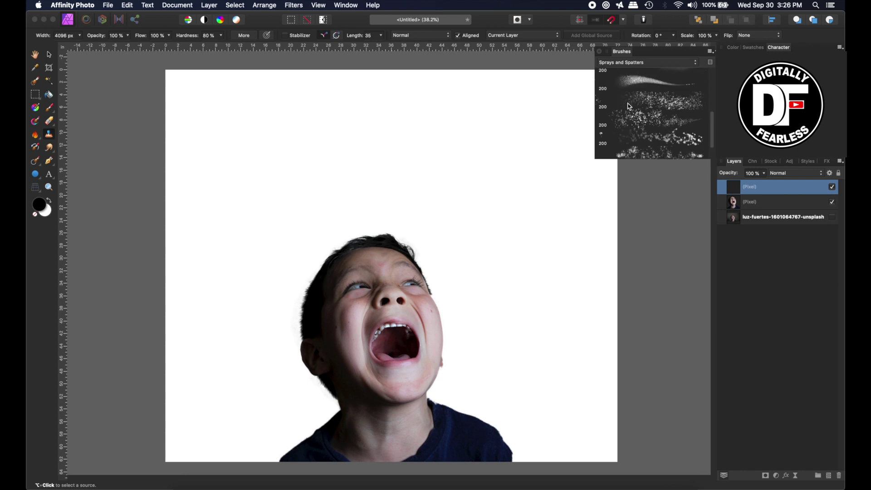
left_click(644, 125)
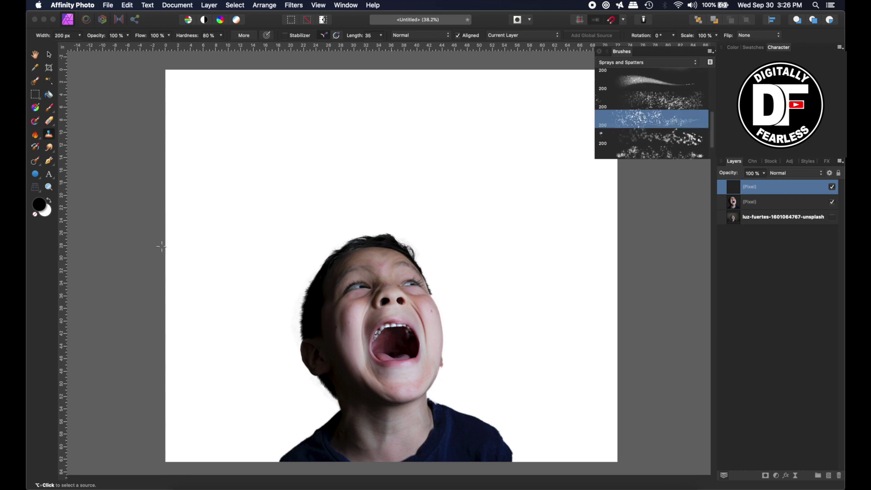
key("bracketright")
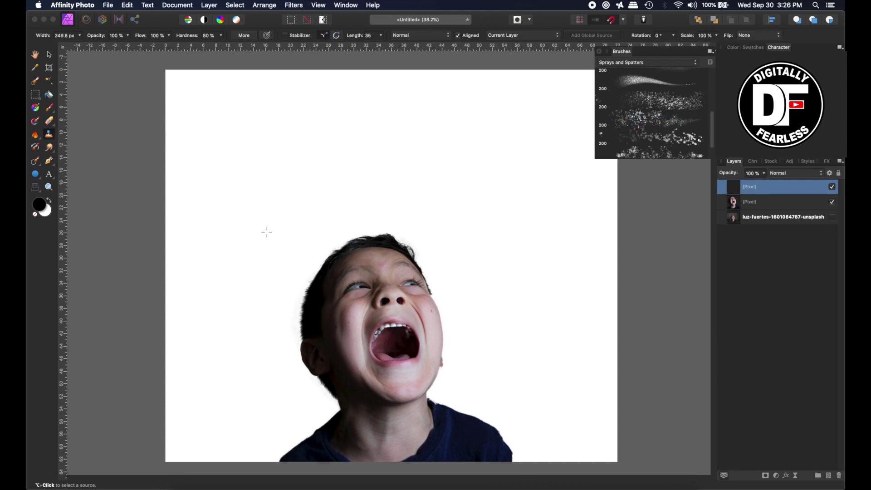
key("bracketright")
key("bracketright")
key("bracketright")
key("bracketright")
key("bracketright")
key("bracketright")
key("bracketright")
key("bracketright")
Switch to a 200 px spray brush and sample Current Layer & Below.
left_click(641, 105)
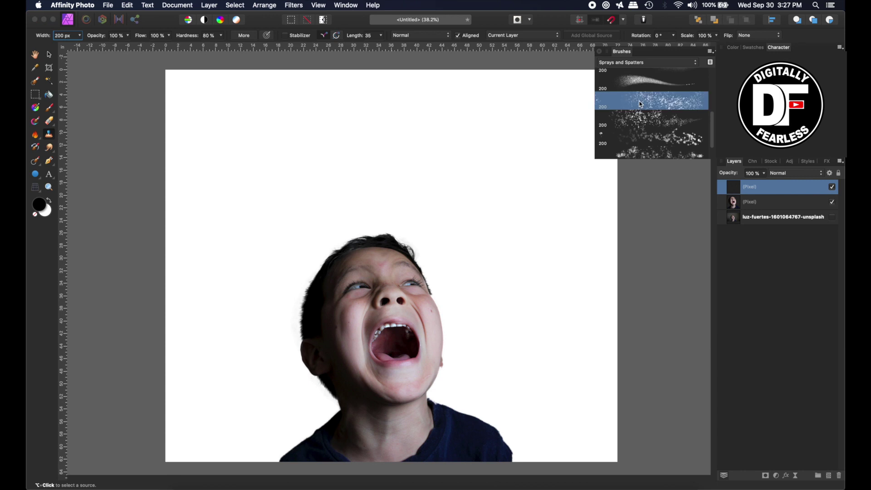
left_click(348, 259, "alt")
left_click(500, 36)
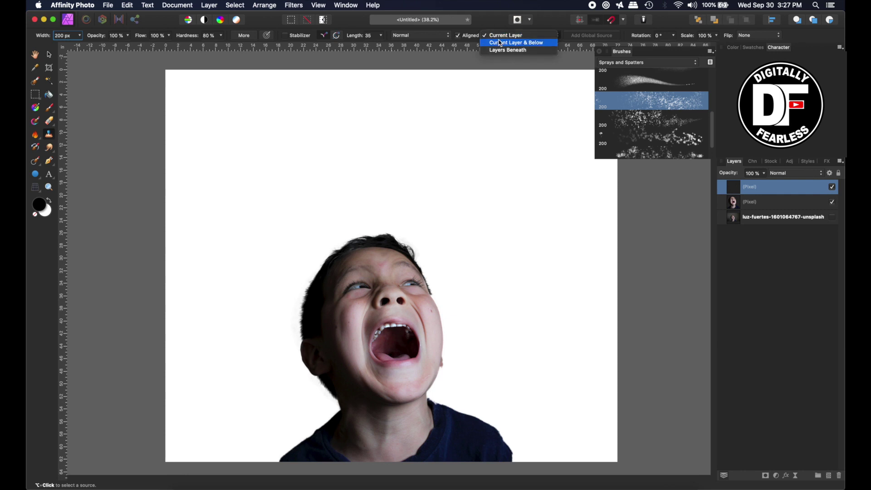
left_click(502, 42)
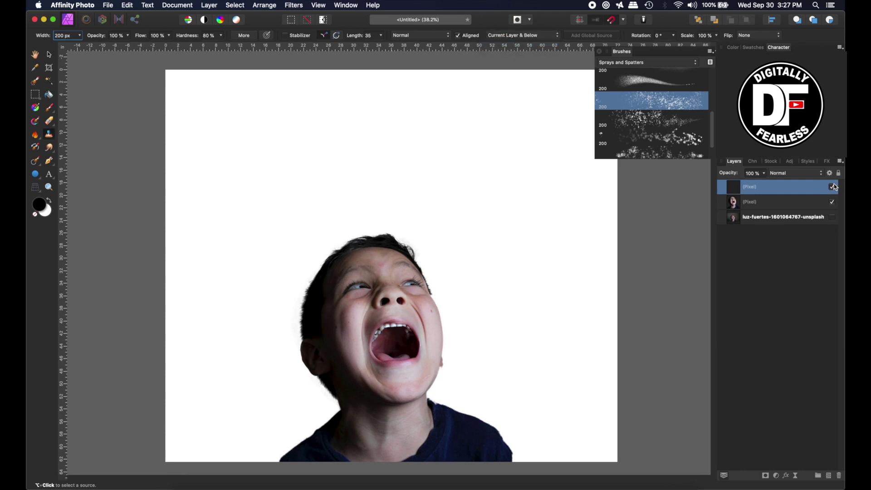
Sample the boy's hair and spray a dispersed clone of his face on the right.
left_click(386, 242, "alt")
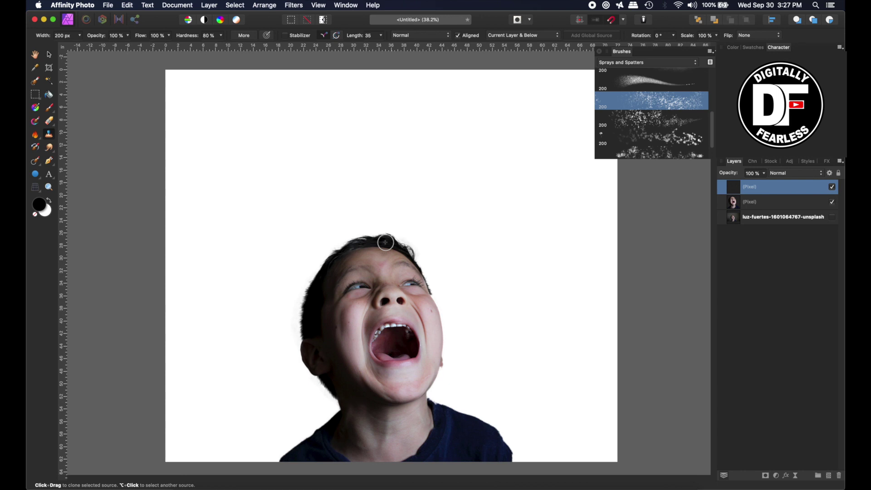
mouse_move(527, 190)
left_mouse_down()
mouse_move(558, 189)
mouse_move(539, 207)
mouse_move(544, 199)
mouse_move(590, 236)
mouse_move(536, 254)
mouse_move(481, 250)
mouse_move(476, 238)
mouse_move(474, 268)
mouse_move(588, 250)
mouse_move(591, 308)
mouse_move(572, 354)
mouse_move(603, 272)
mouse_move(529, 374)
mouse_move(513, 318)
mouse_move(522, 291)
mouse_move(486, 263)
mouse_move(508, 269)
mouse_move(522, 218)
mouse_move(511, 226)
mouse_move(544, 218)
mouse_move(482, 368)
mouse_move(504, 327)
mouse_move(497, 376)
mouse_move(536, 395)
mouse_move(574, 359)
mouse_move(581, 394)
mouse_move(588, 355)
left_mouse_up()
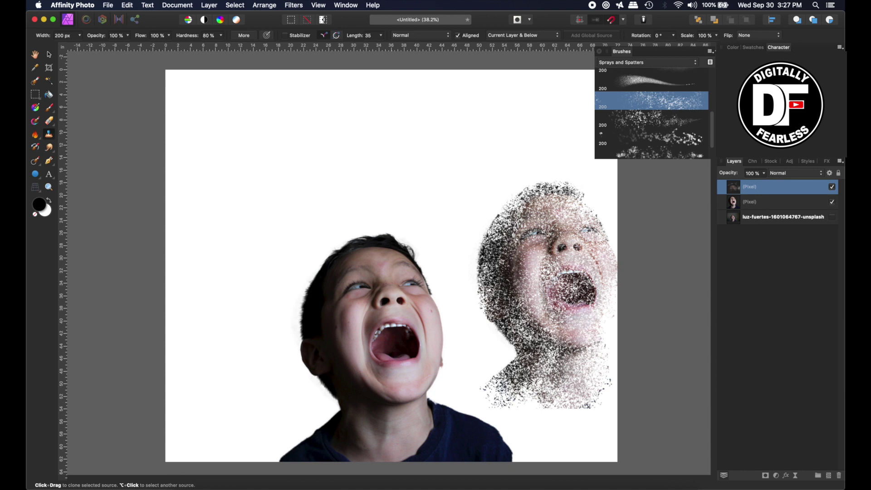
mouse_move(555, 308)
left_mouse_down()
mouse_move(568, 251)
mouse_move(582, 226)
mouse_move(552, 207)
mouse_move(567, 218)
mouse_move(531, 226)
mouse_move(529, 205)
mouse_move(517, 236)
mouse_move(492, 257)
mouse_move(571, 321)
mouse_move(600, 323)
mouse_move(617, 286)
mouse_move(598, 243)
mouse_move(557, 205)
mouse_move(591, 266)
mouse_move(593, 331)
mouse_move(606, 240)
mouse_move(599, 209)
mouse_move(577, 181)
mouse_move(509, 172)
mouse_move(458, 280)
mouse_move(502, 172)
mouse_move(482, 222)
mouse_move(483, 337)
mouse_move(496, 195)
mouse_move(569, 160)
mouse_move(613, 260)
mouse_move(625, 335)
mouse_move(612, 399)
mouse_move(648, 420)
left_mouse_up()
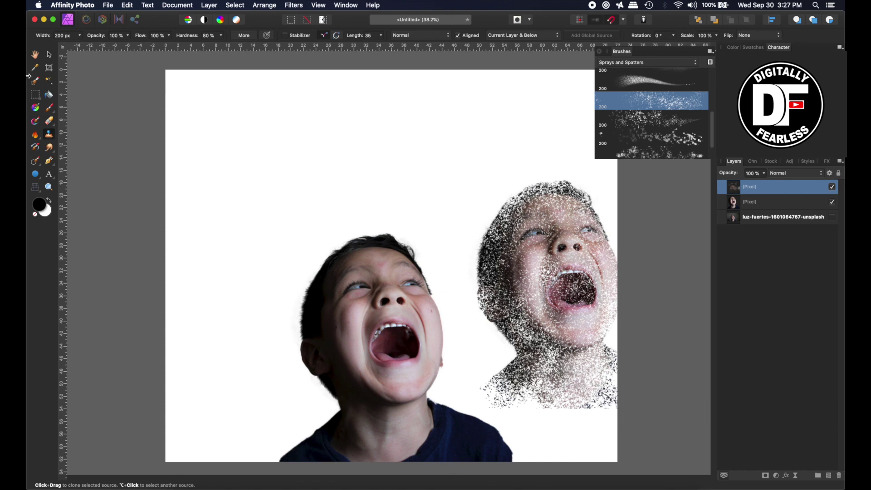
Move the ghost face over the boy and flip it horizontally.
left_click(48, 55)
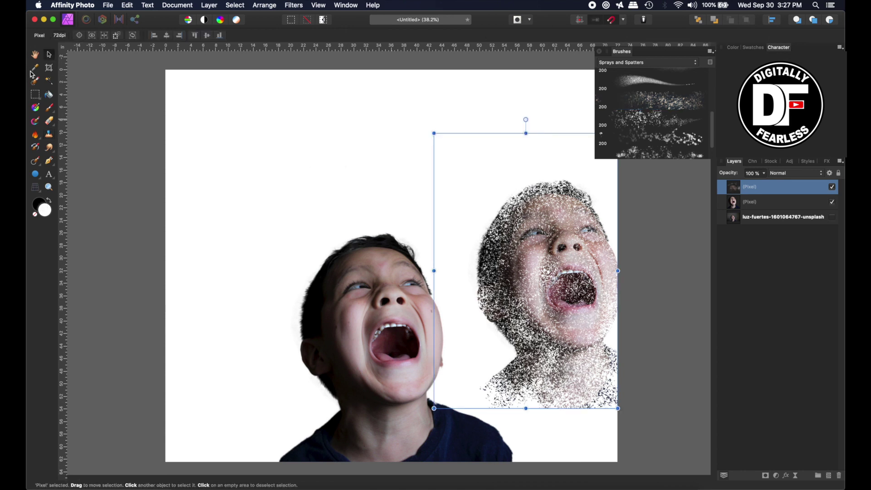
left_click(35, 55)
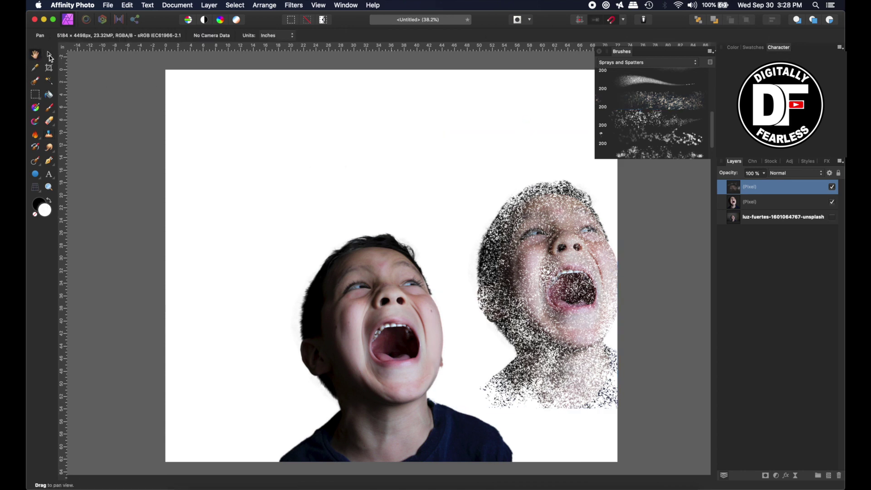
left_click(50, 55)
left_click_drag(580, 248, 353, 252)
left_click(264, 6)
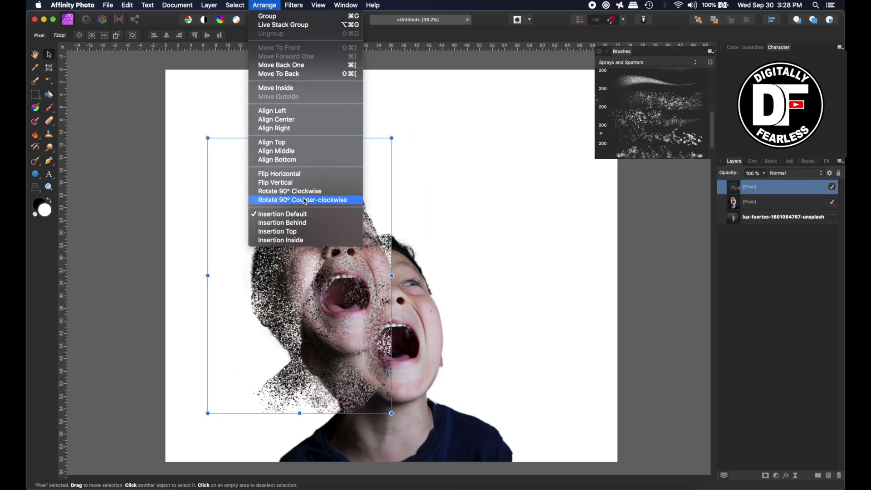
left_click(302, 174)
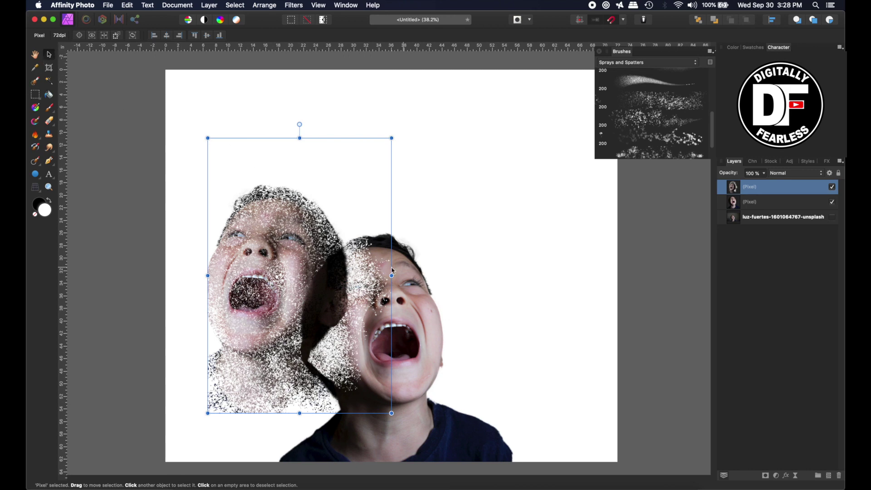
Place a ghost copy on the right, and flip and tilt another counter-clockwise on the left.
left_click_drag(264, 221, 462, 261)
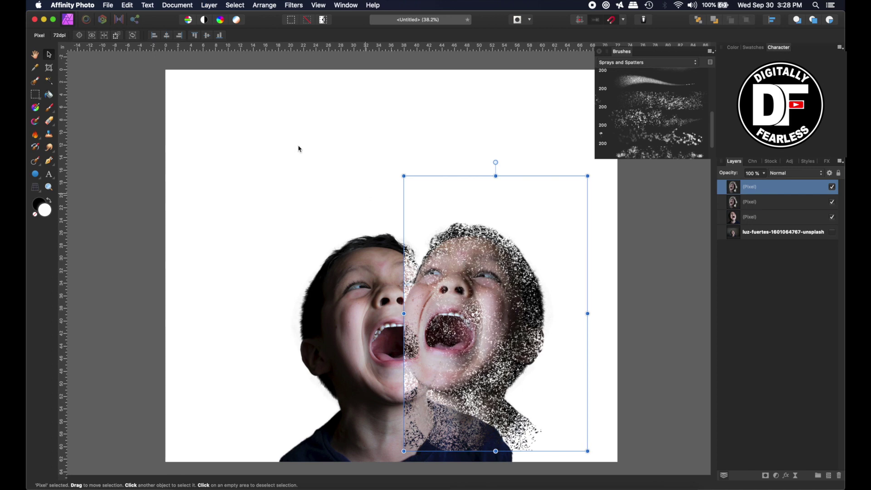
left_click(265, 5)
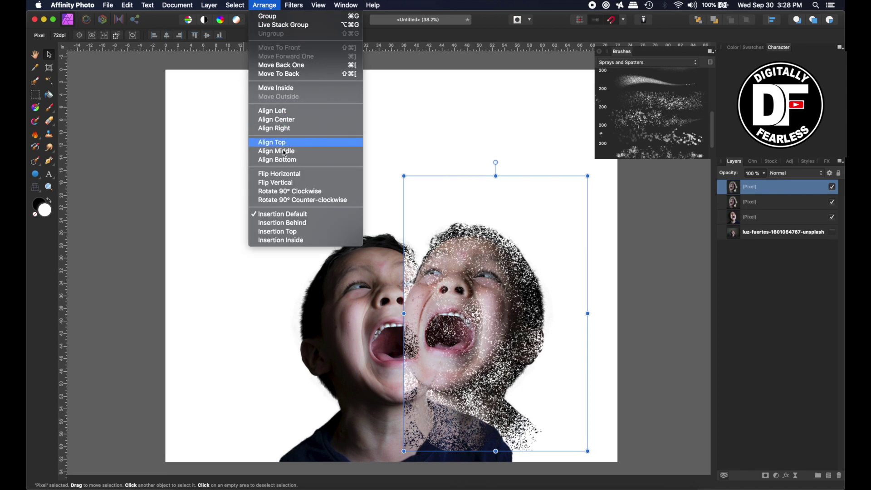
left_click(280, 174)
left_click_drag(499, 274, 313, 292)
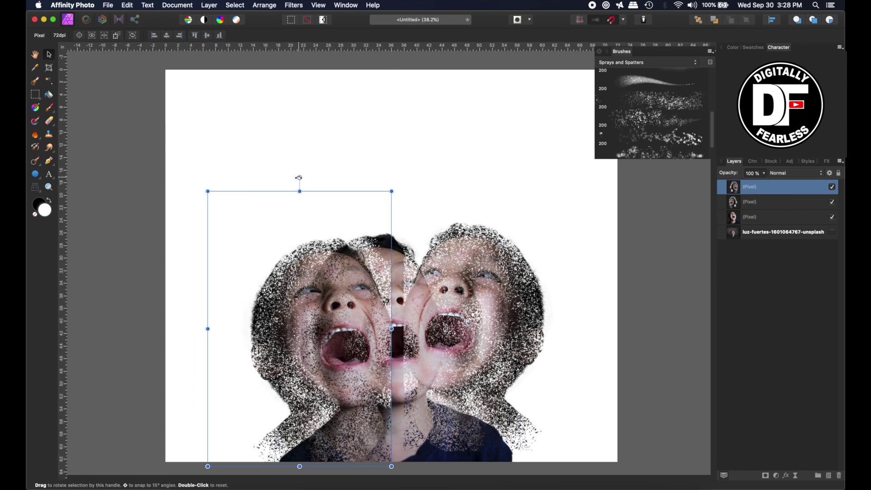
left_click_drag(300, 177, 258, 181)
left_click_drag(325, 265, 325, 269)
Tilt the right ghost face slightly clockwise and shift it right and down.
left_click(503, 254)
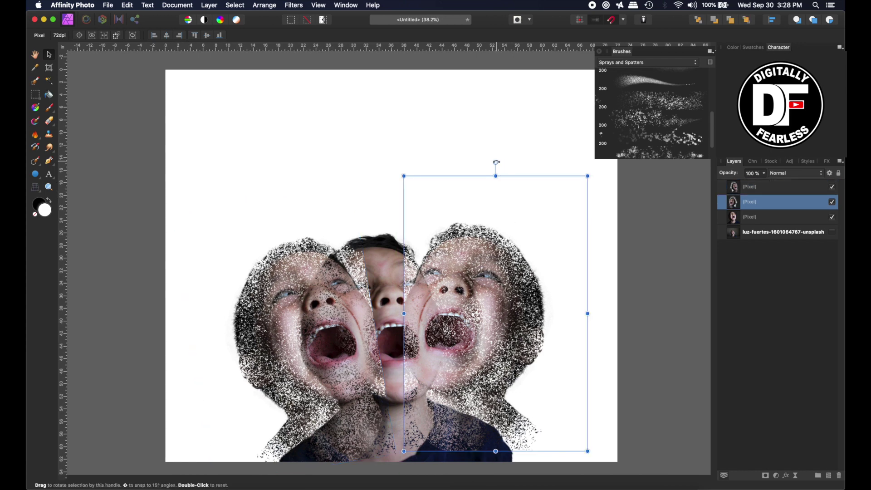
left_click_drag(496, 162, 504, 162)
mouse_move(477, 252)
left_mouse_down()
mouse_move(491, 272)
mouse_move(472, 260)
mouse_move(485, 263)
left_mouse_up()
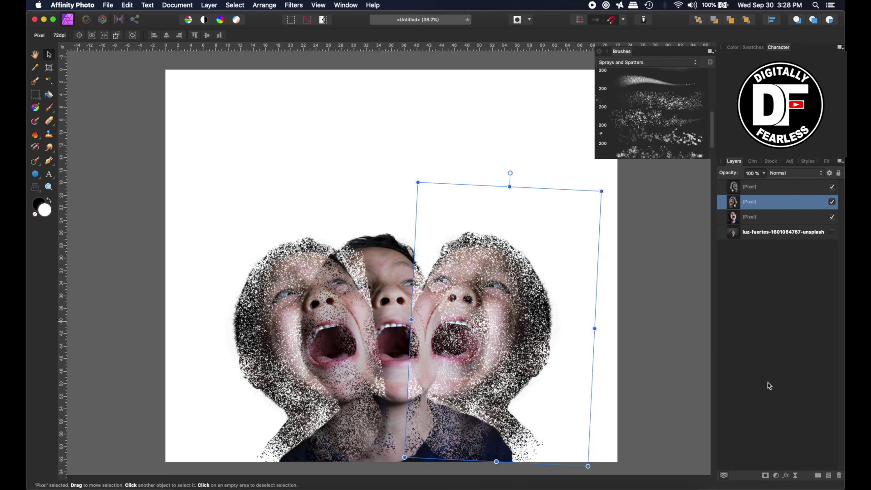
Mask the right ghost layer and paint black with a Basic round brush over the centre edge.
left_click(766, 477)
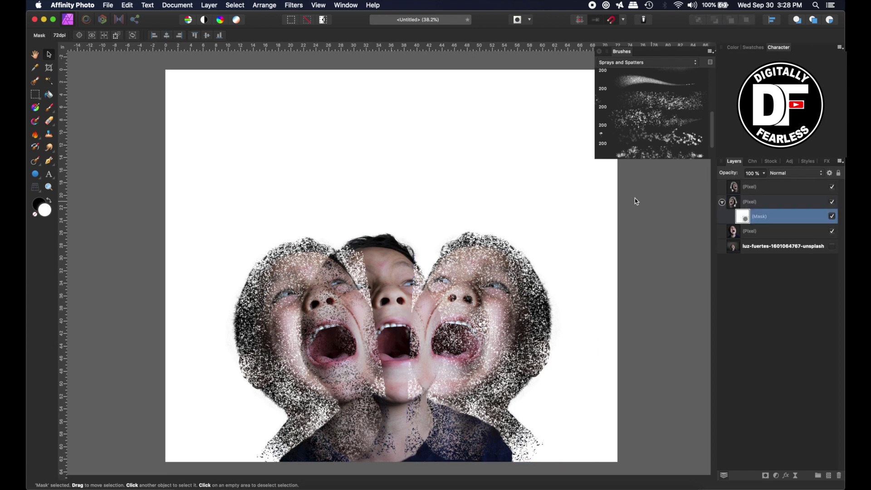
key("x")
left_click(51, 111)
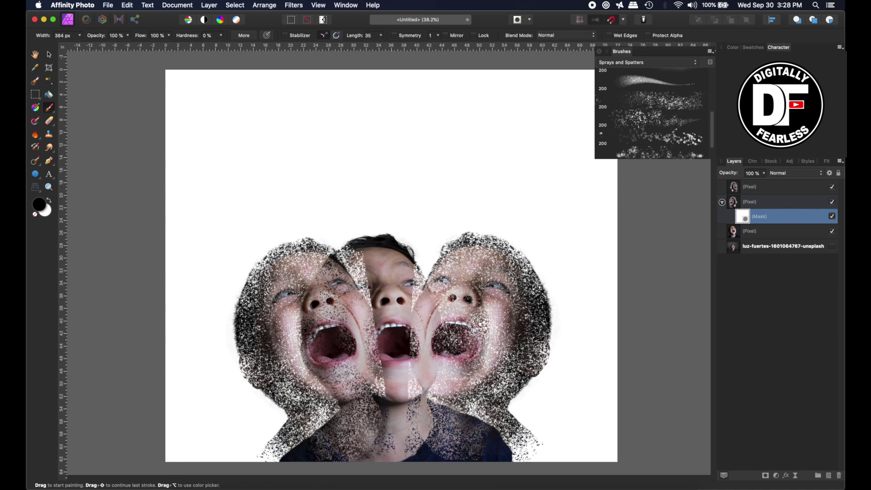
left_click(644, 64)
mouse_move(643, 7)
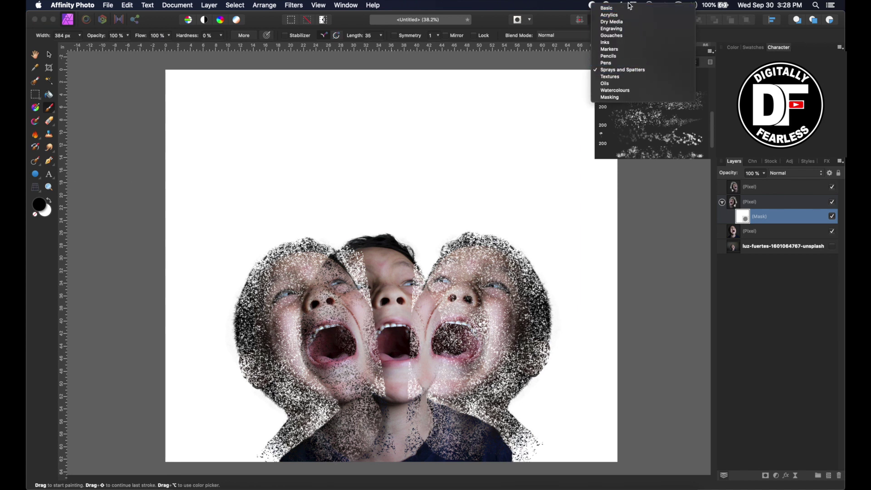
left_click(607, 8)
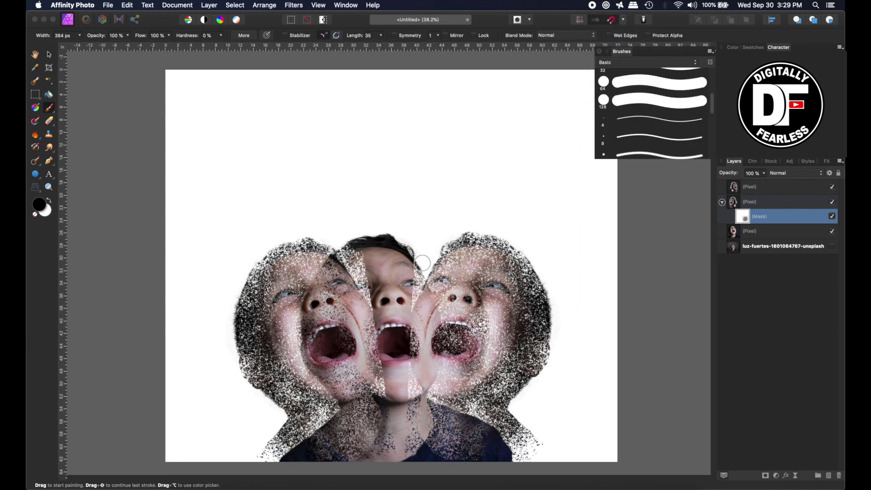
mouse_move(423, 269)
left_mouse_down()
mouse_move(404, 307)
mouse_move(401, 355)
mouse_move(414, 398)
mouse_move(415, 387)
mouse_move(419, 444)
left_mouse_up()
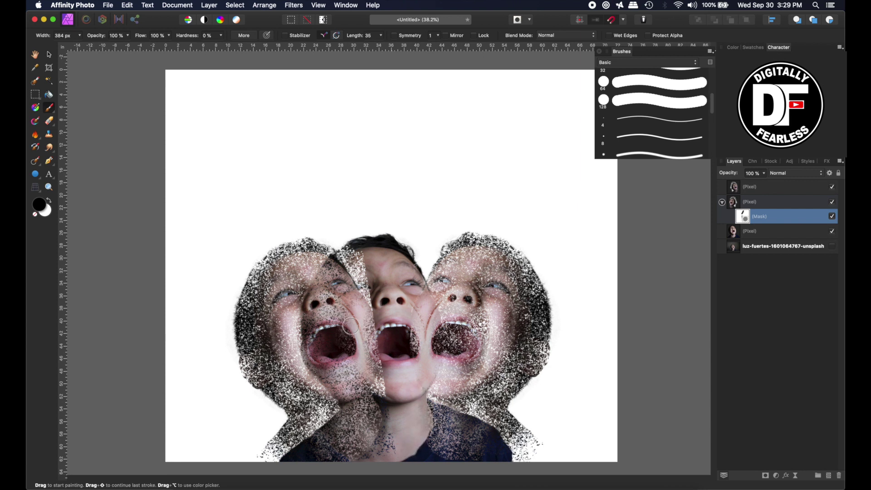
Mask the top ghost layer and paint away the speckles over the centre boy's head.
left_click(734, 186)
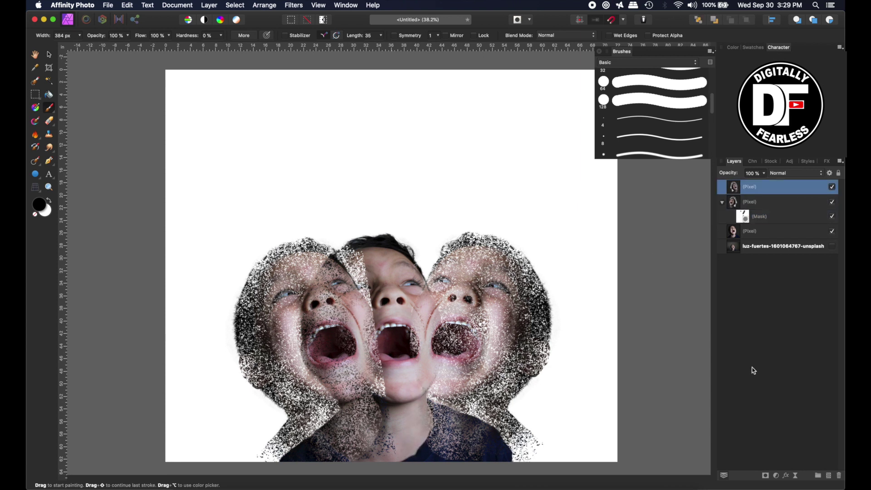
left_click(766, 477)
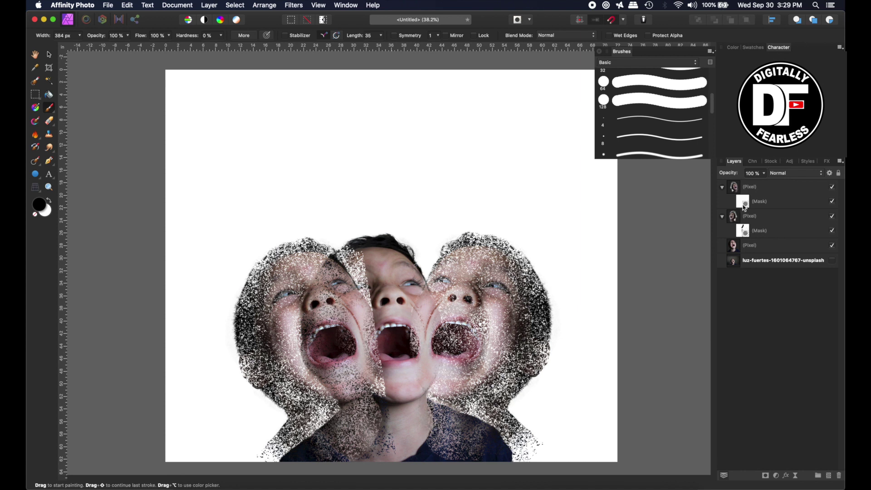
left_click(744, 205)
mouse_move(339, 236)
left_mouse_down()
mouse_move(375, 286)
mouse_move(360, 240)
mouse_move(382, 304)
mouse_move(383, 397)
mouse_move(391, 368)
mouse_move(380, 395)
mouse_move(384, 421)
left_mouse_up()
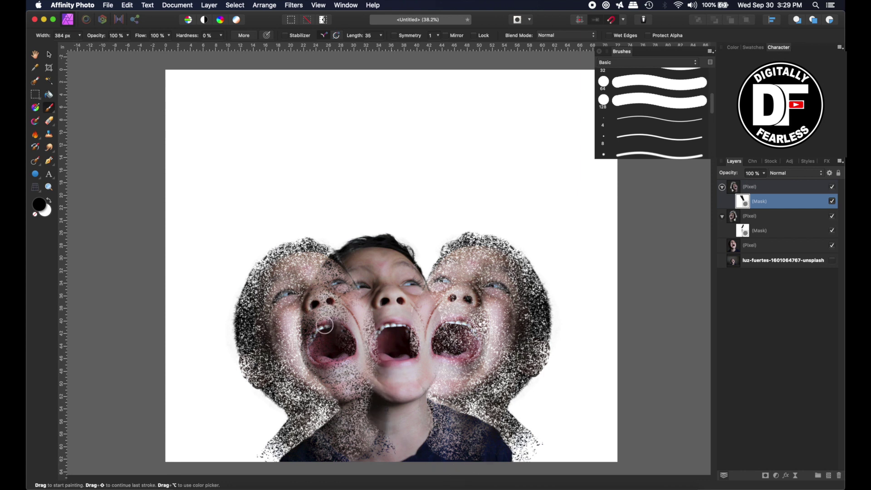
Collapse the mask rows and reorder the face layers, keeping the masked ghost face on top.
left_click(49, 56)
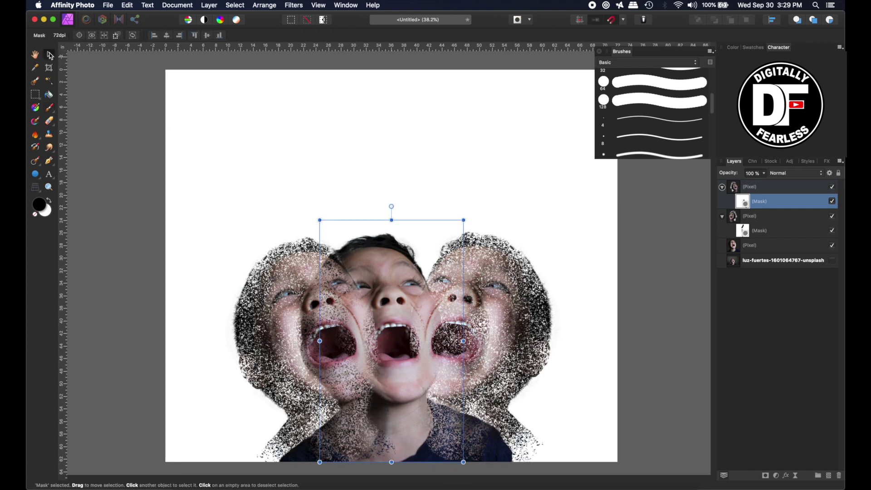
left_click(722, 187)
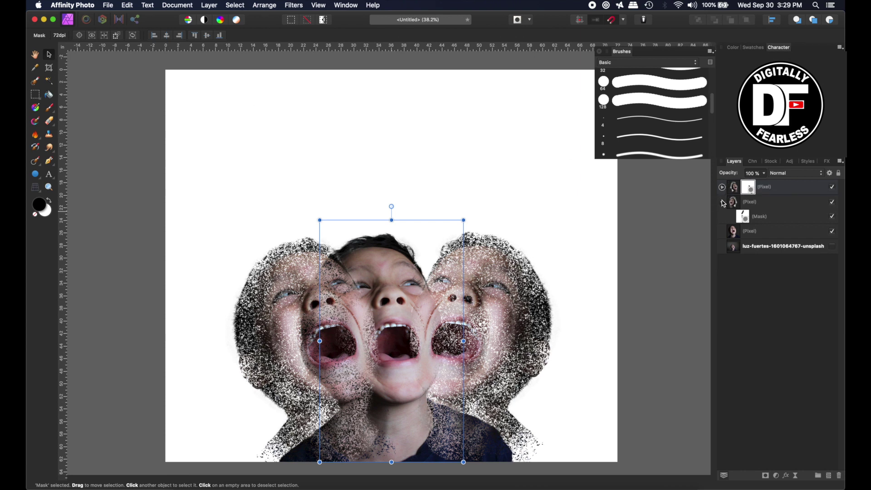
left_click(723, 203)
left_click_drag(736, 219, 725, 185)
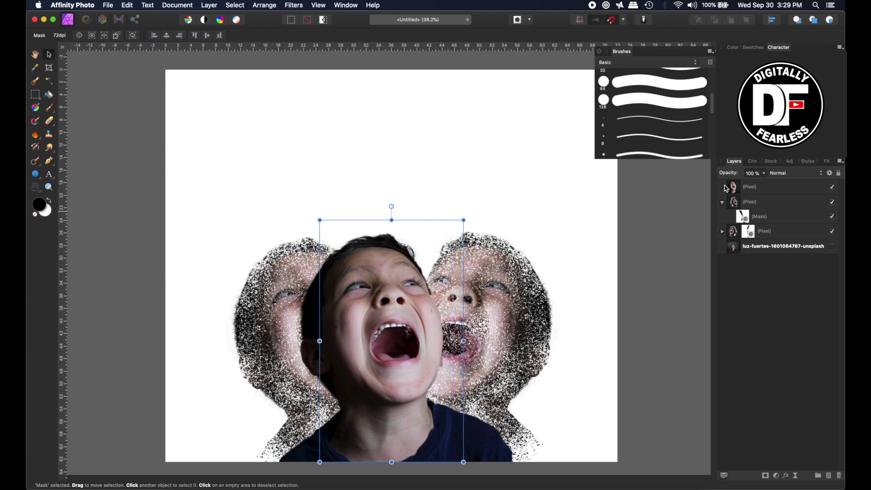
left_click_drag(736, 207, 730, 187)
Nudge the clear central face layer slightly to the right.
key("h")
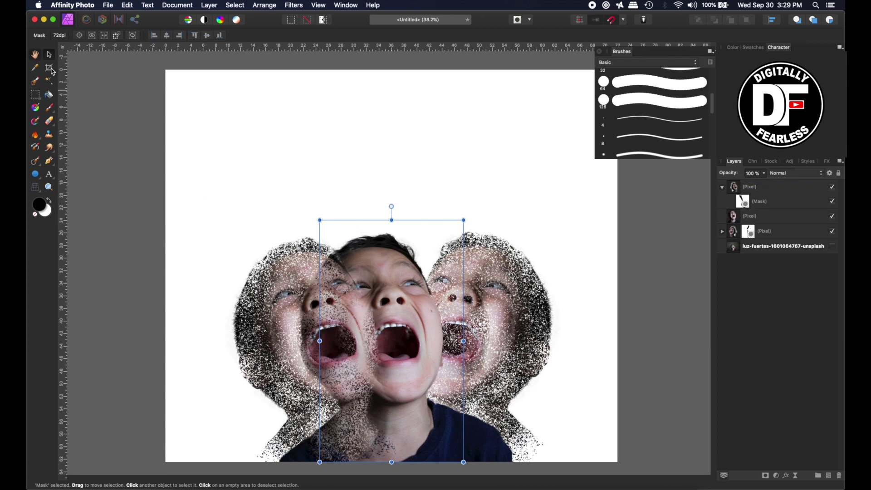
left_click(51, 55)
left_click(301, 270)
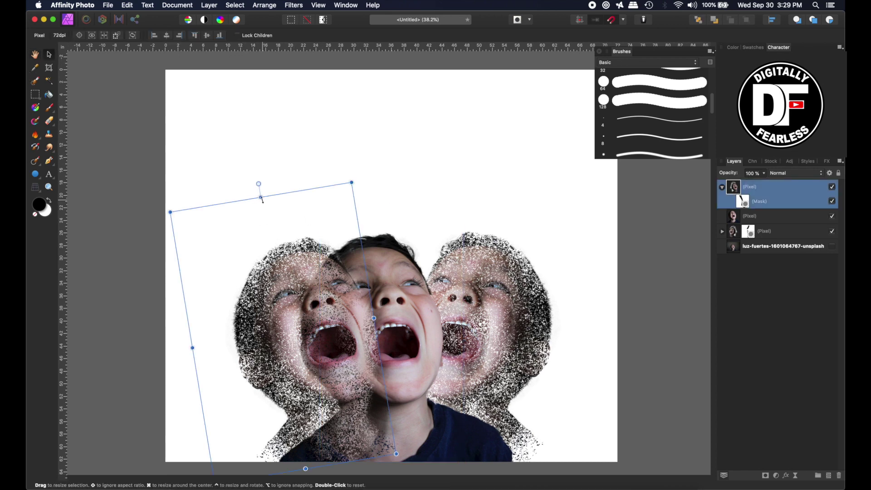
left_click_drag(261, 199, 224, 119)
key("super+z")
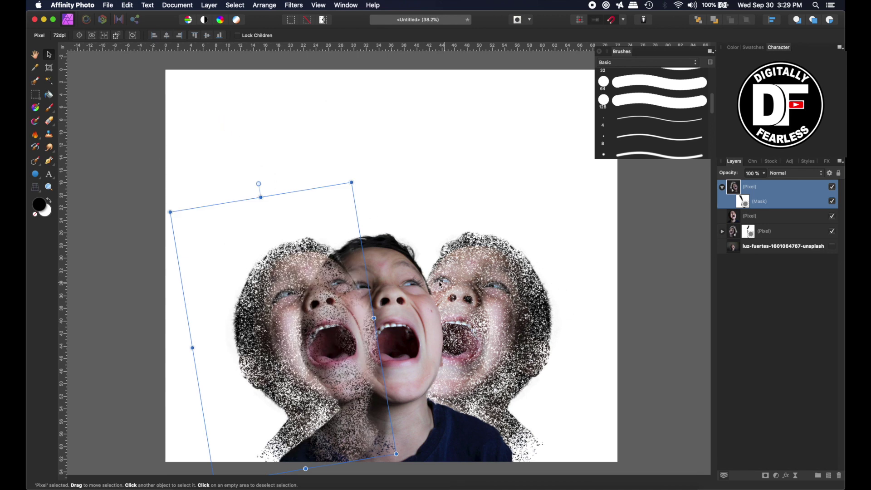
left_click(409, 274)
left_click_drag(410, 272, 421, 270)
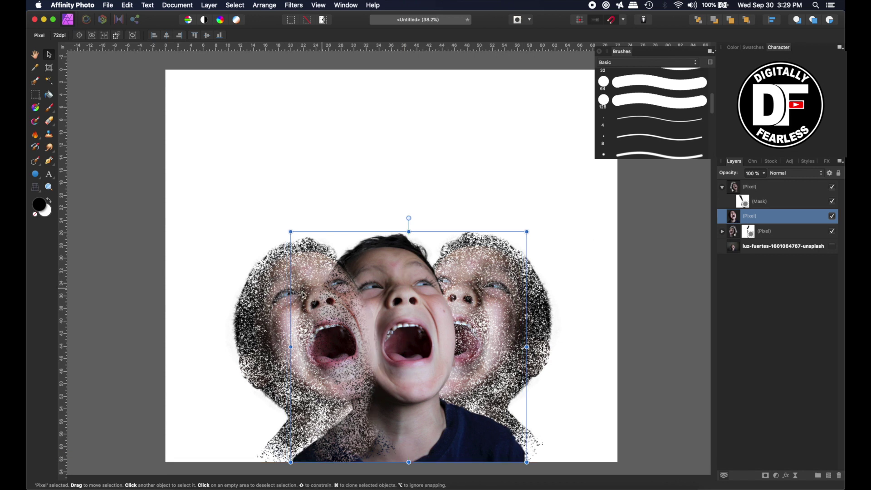
Set the central face layer's blend mode to Multiply.
left_click(792, 176)
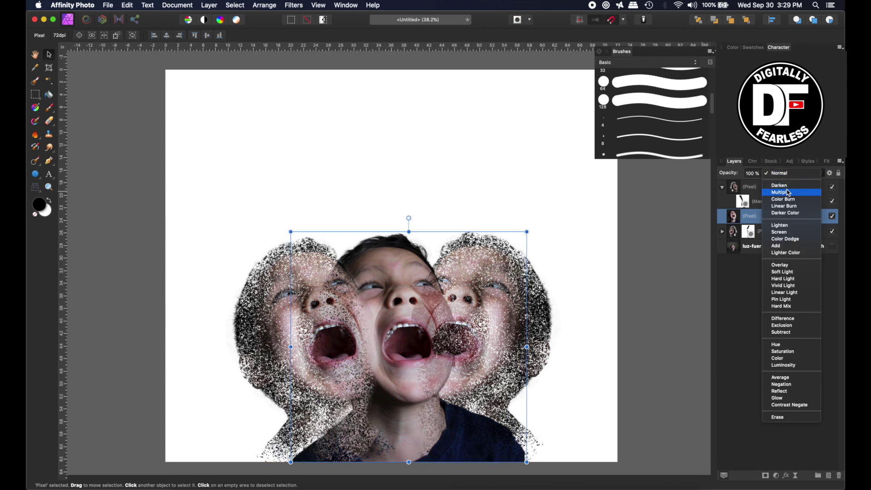
left_click(790, 194)
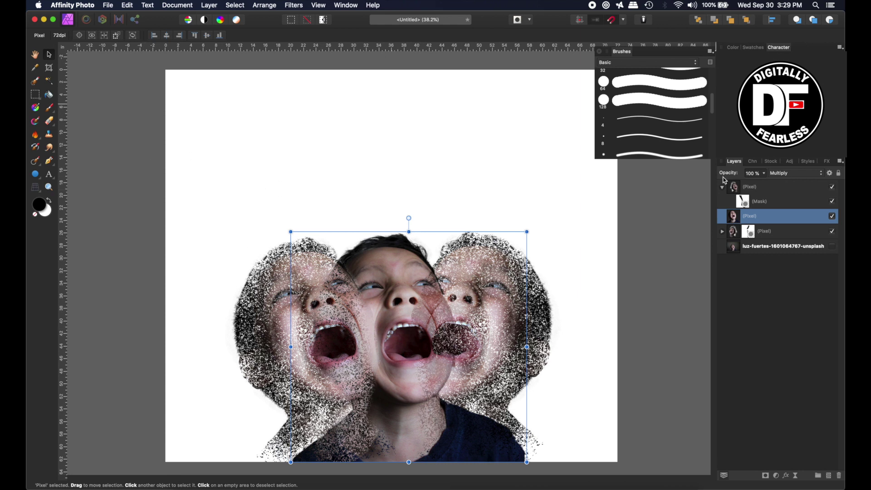
left_click(735, 191)
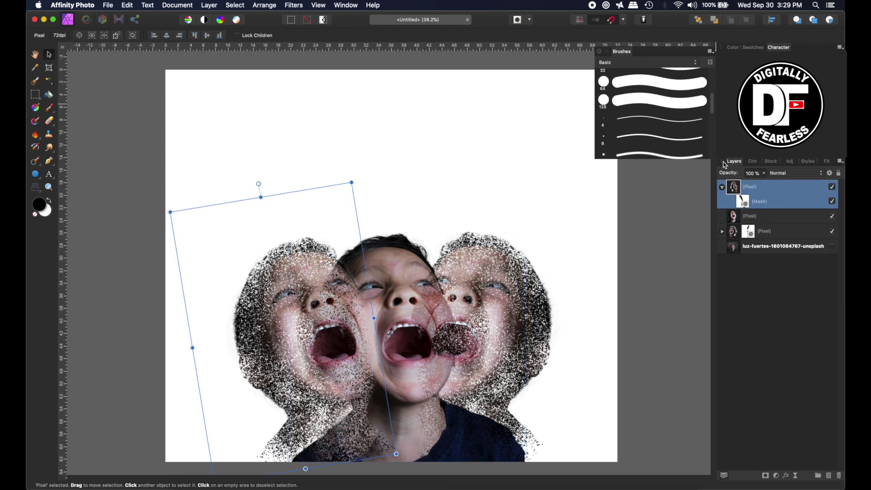
Group the three face layers and add a Color Overlay effect to the group.
left_click(740, 233, "shift")
key("super+g")
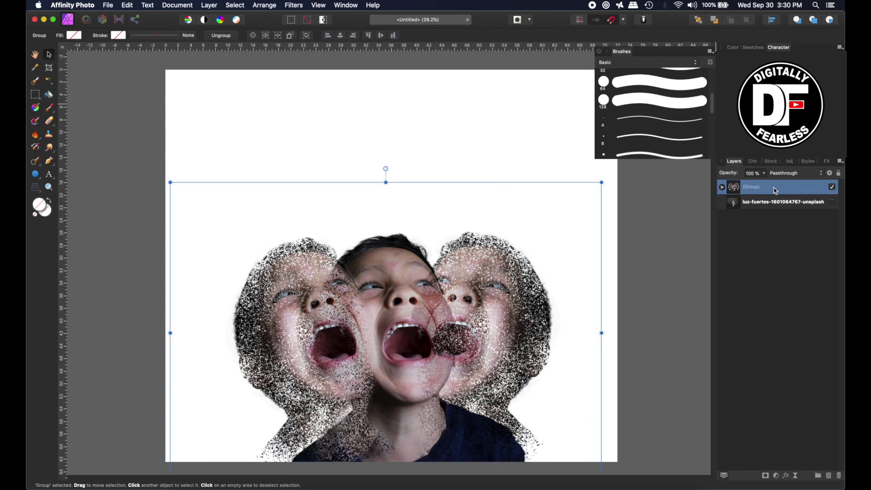
left_click(787, 477)
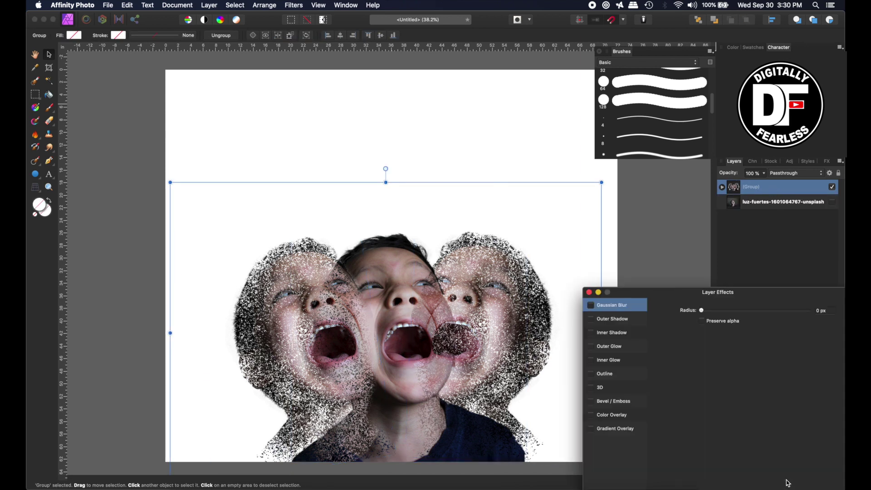
left_click(592, 415)
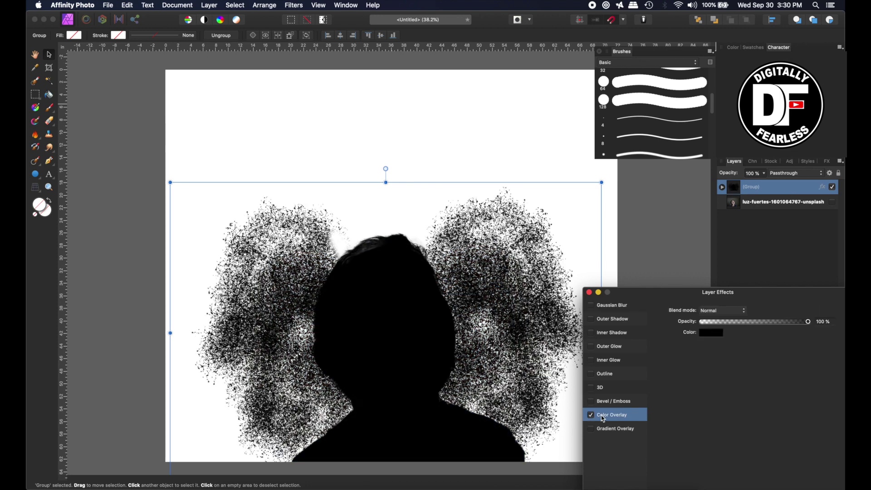
Set the overlay to Color blend mode with purple hex 68479C.
left_click(722, 311)
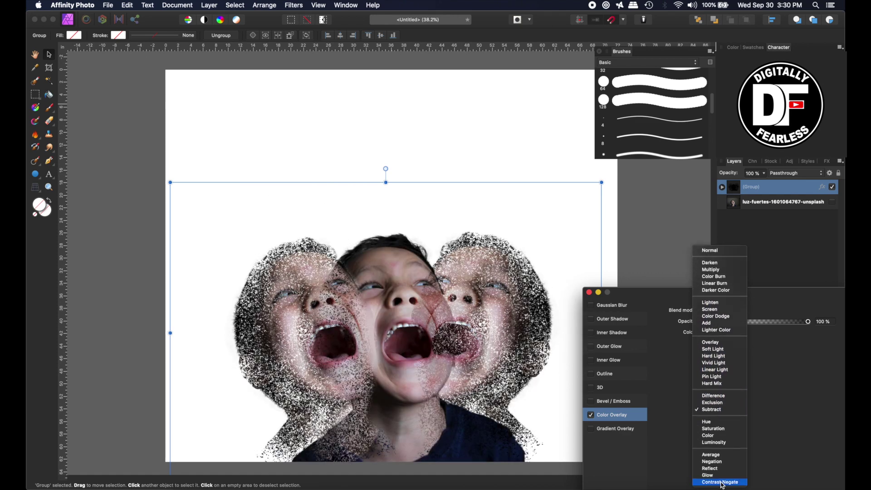
left_click(712, 436)
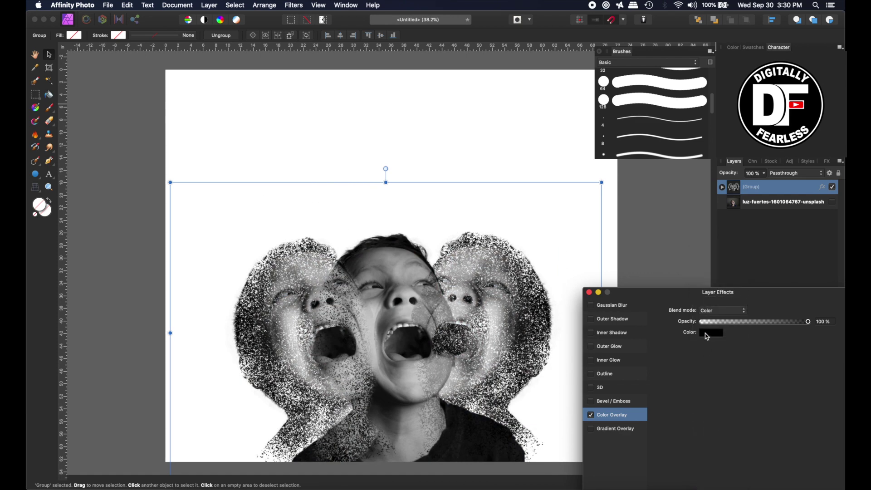
left_click(709, 334)
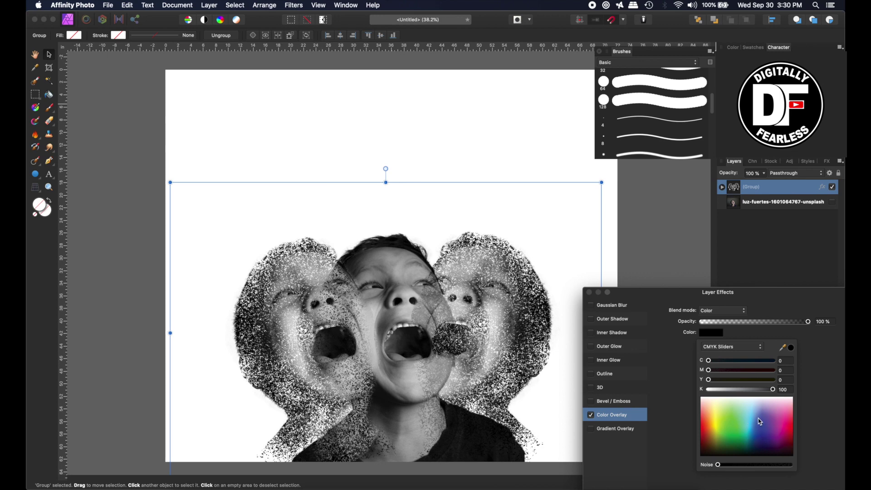
left_click_drag(762, 422, 760, 402)
left_click(728, 350)
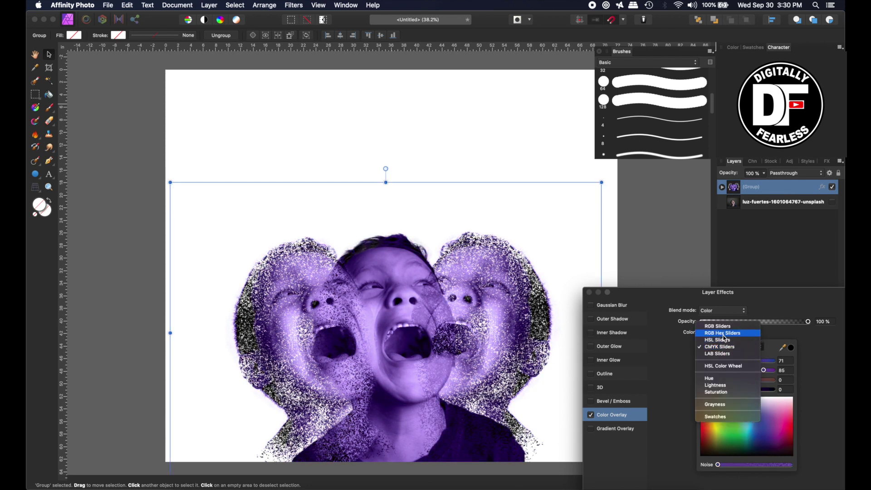
left_click(726, 334)
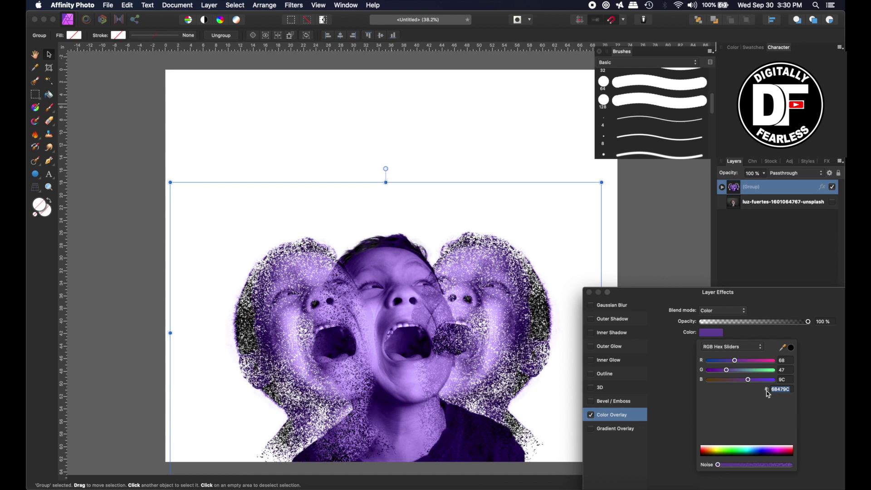
left_click(590, 292)
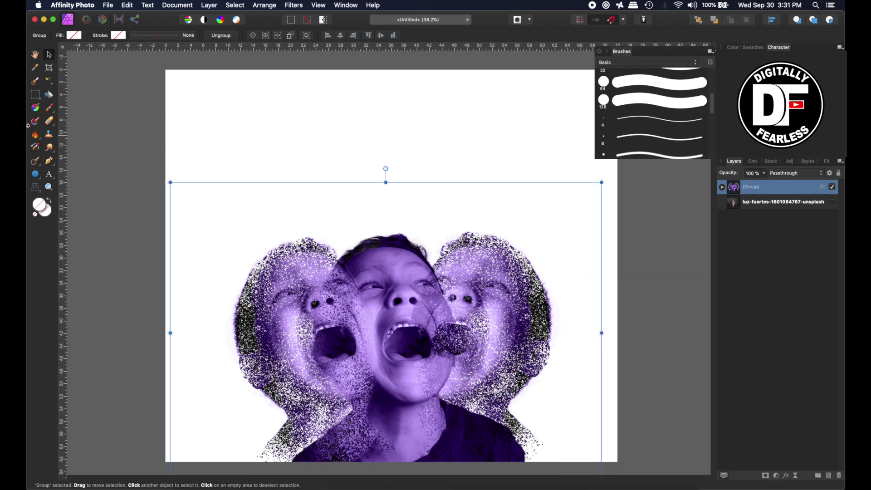
Add large artistic text reading 68479C in the upper-left of the canvas.
left_click(198, 120)
left_click(49, 175)
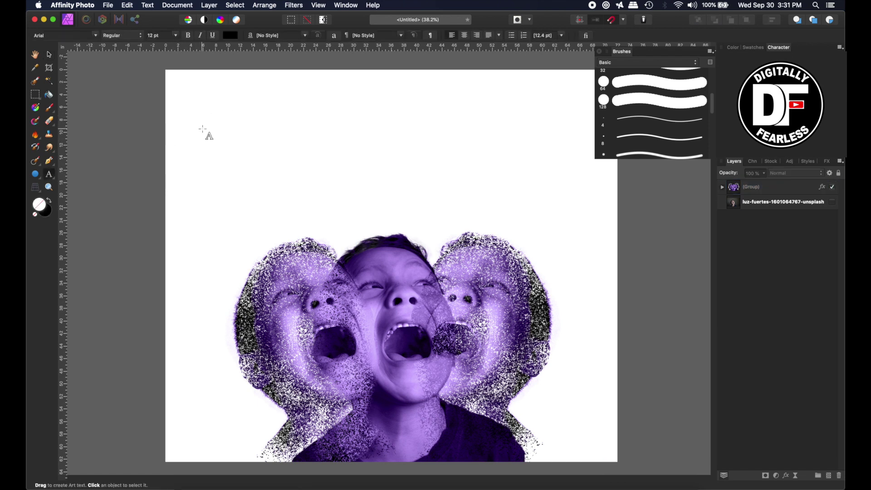
left_click_drag(203, 130, 224, 152)
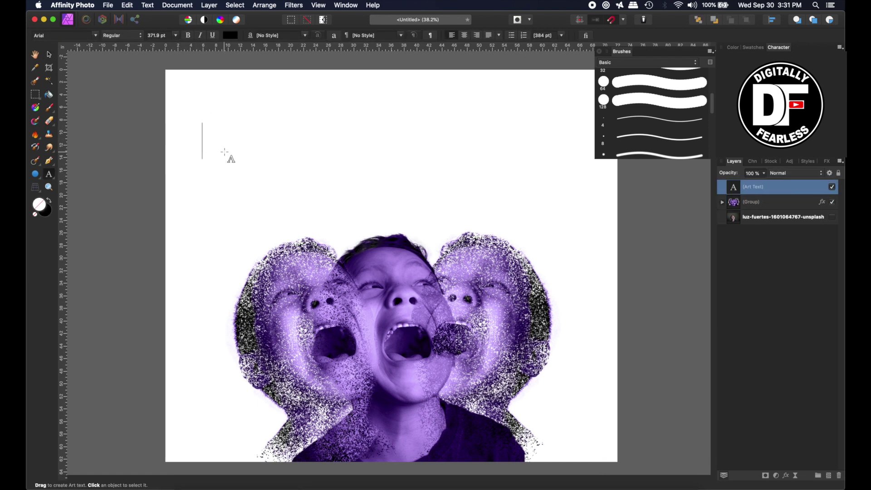
key("super+v")
key("Escape")
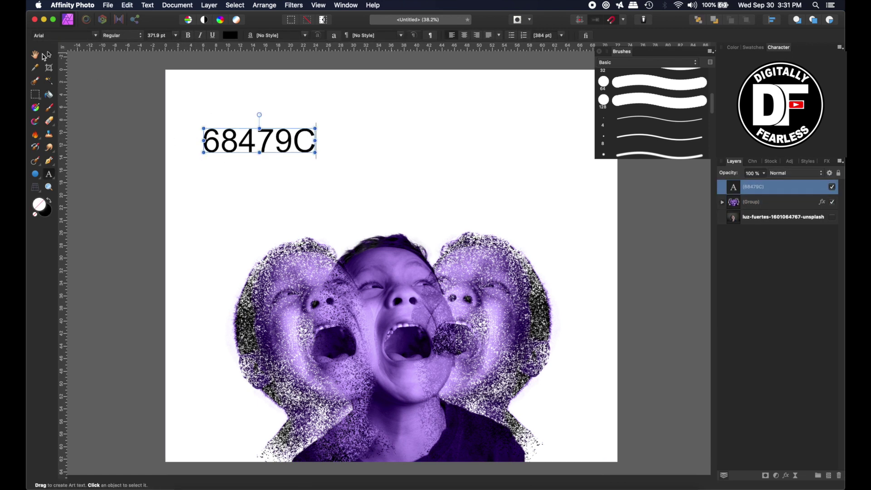
Try moving the 68479C text up near the page top, then undo the move.
left_click(49, 55)
left_click_drag(209, 139, 194, 95)
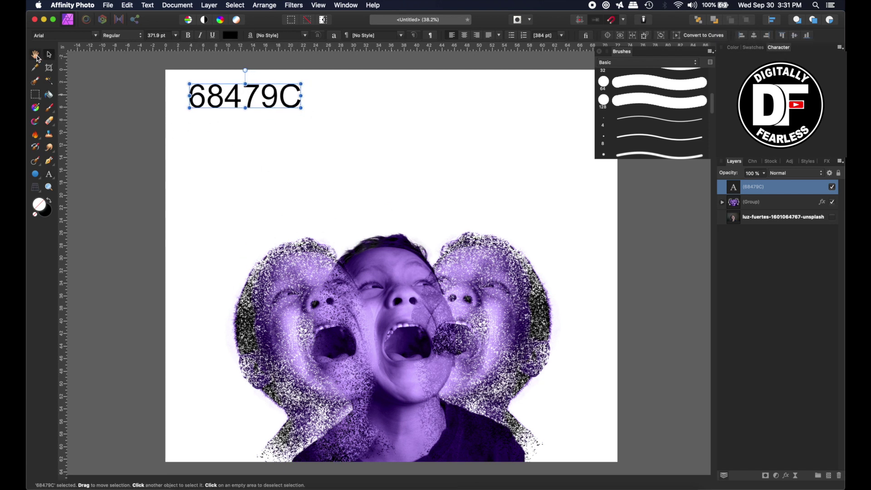
left_click(36, 54)
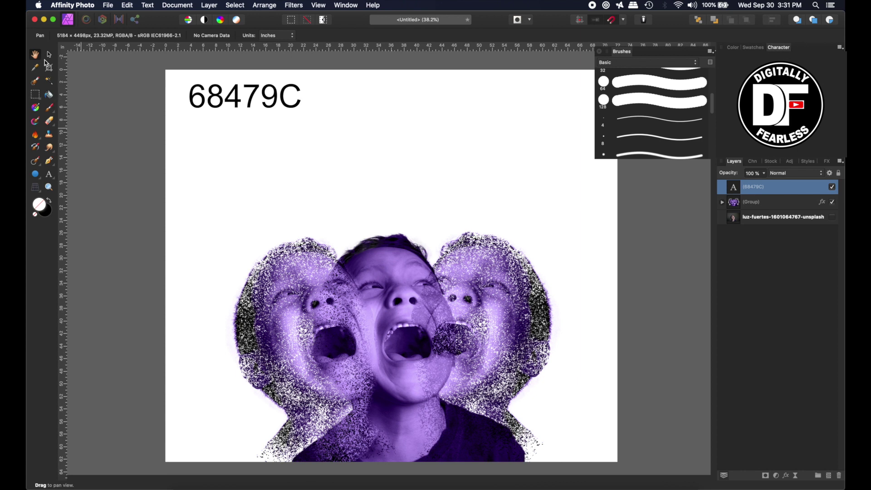
left_click(49, 55)
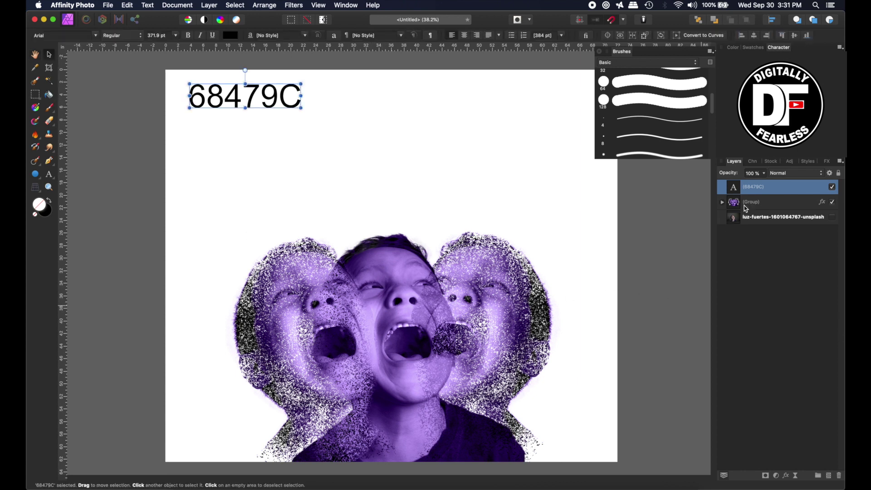
key("super+z")
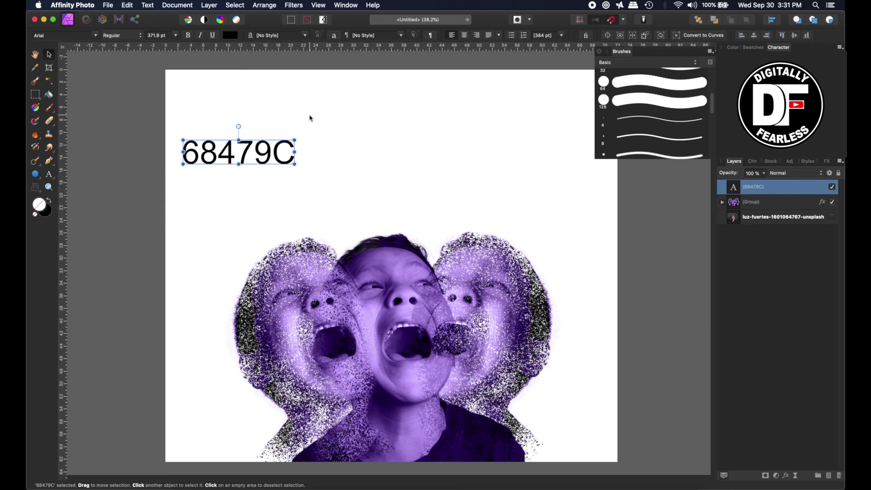
Add a fill layer below the face group and make it a top-to-bottom linear gradient.
left_click(215, 8)
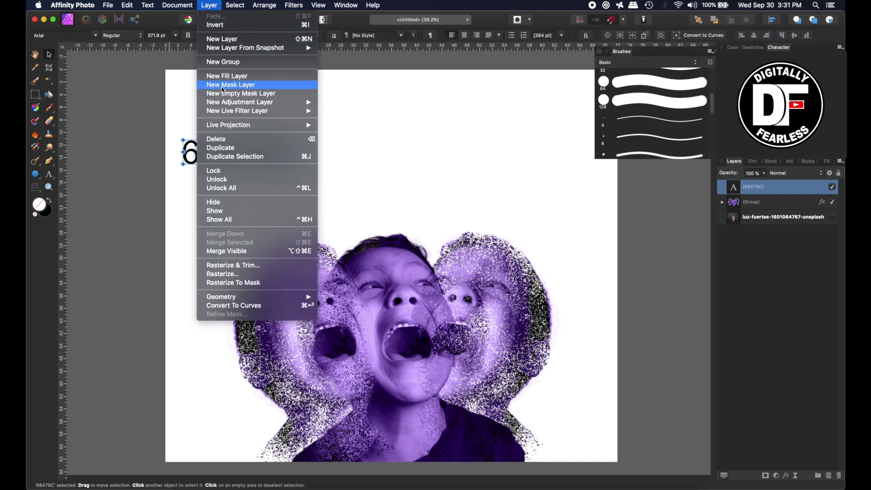
left_click(222, 76)
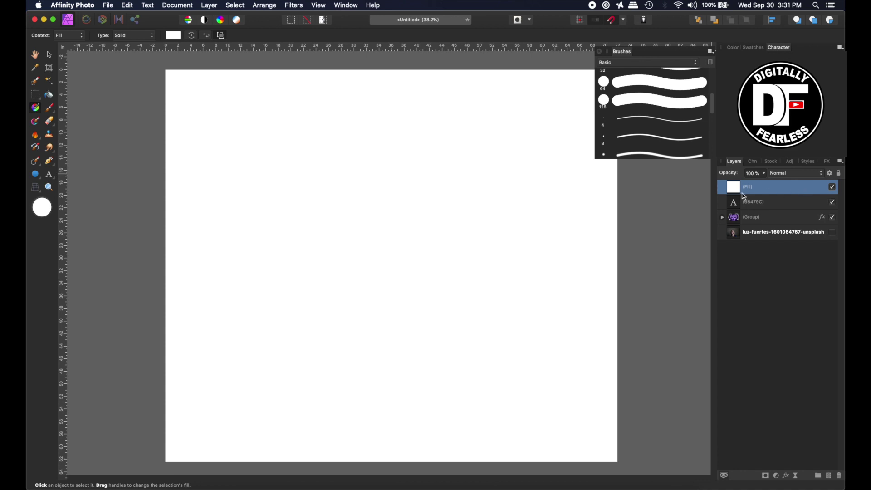
left_click_drag(741, 190, 738, 228)
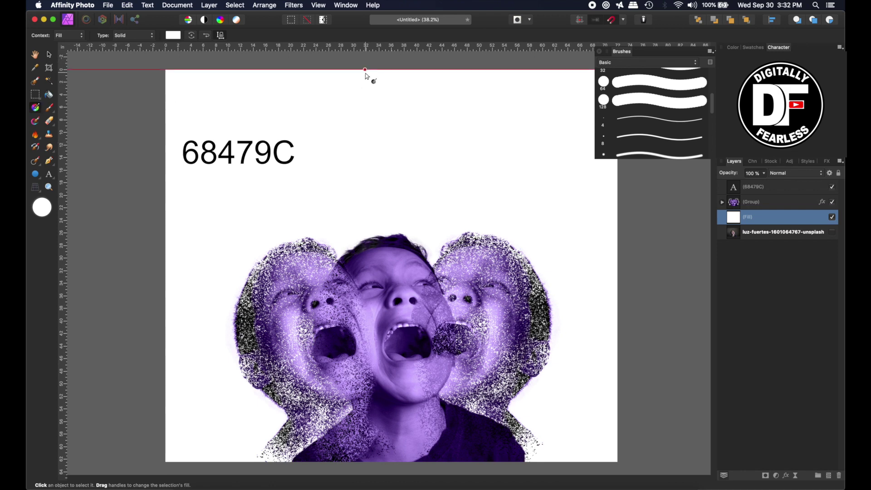
left_click_drag(366, 69, 380, 352)
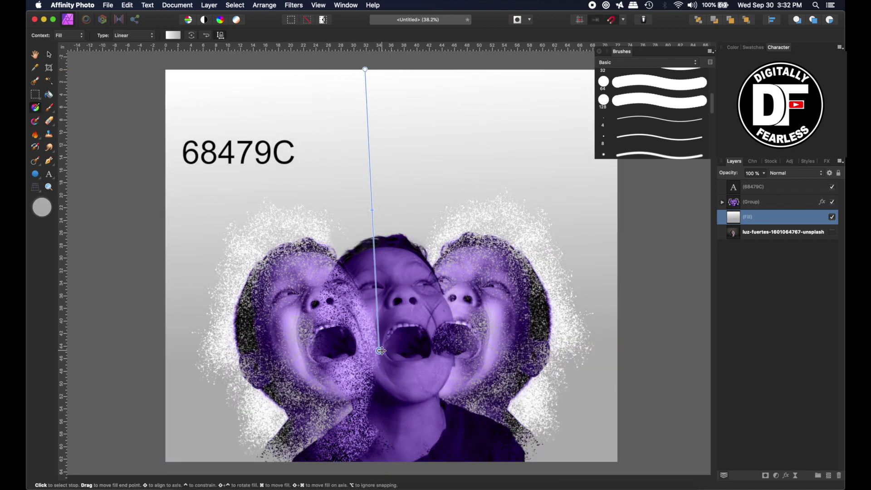
Set the gradient's right end stop to hex 68479C.
left_click(173, 35)
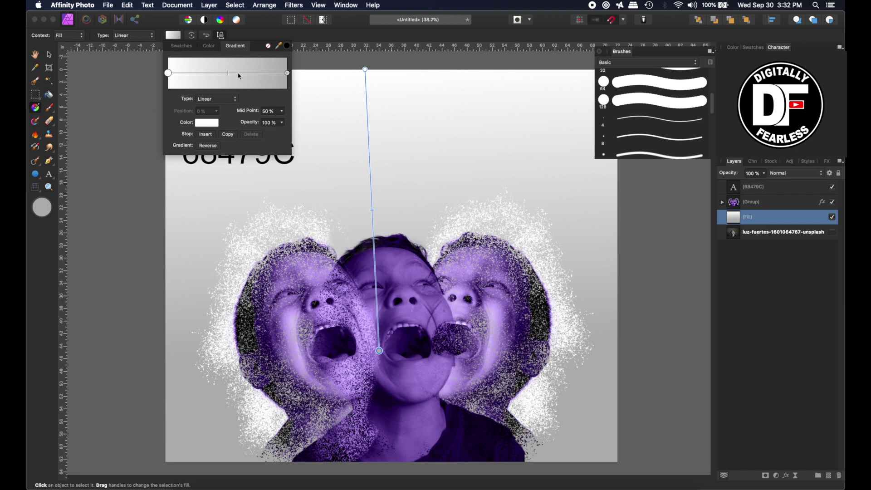
left_click(288, 74)
left_click(212, 123)
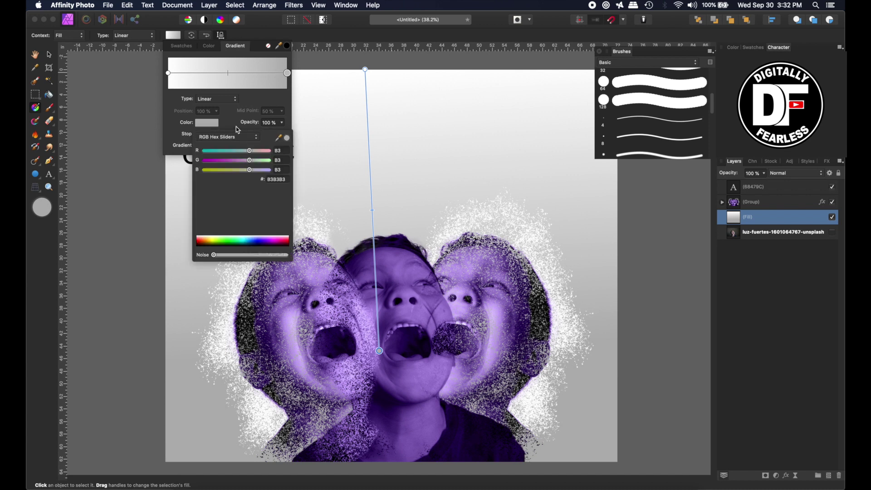
left_click(245, 137)
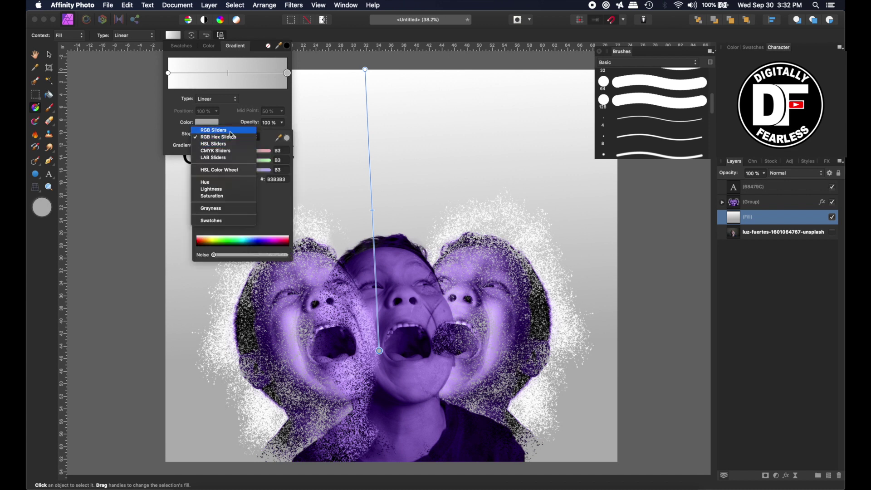
left_click(280, 183)
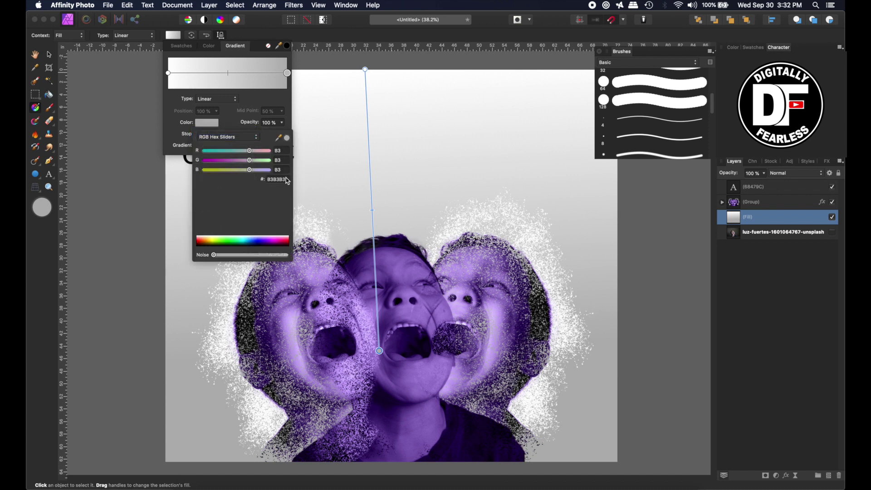
left_click(286, 179)
type("68479C")
key("Return")
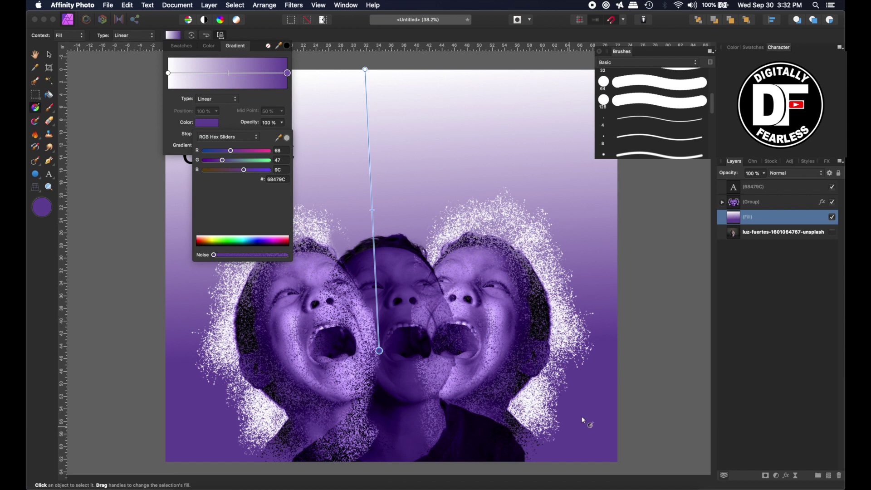
Set the left stop to 68479C too, then lighten it to lilac on the HSL wheel.
left_click(169, 73)
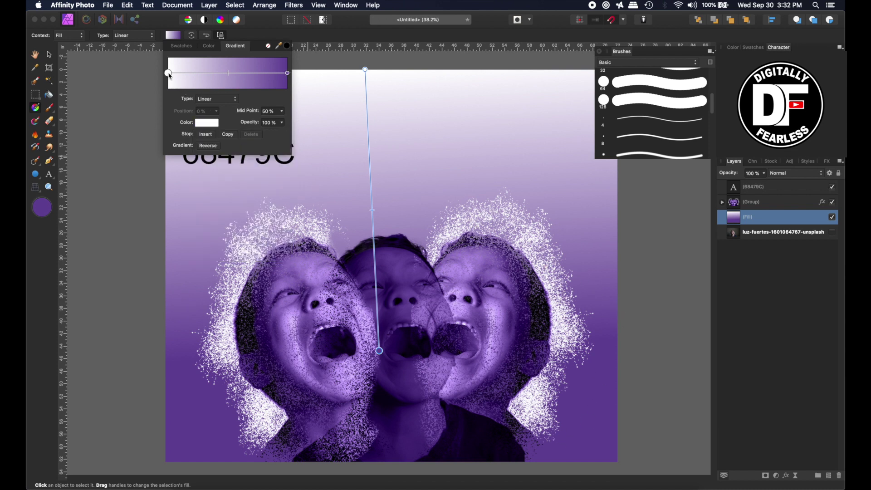
left_click(208, 123)
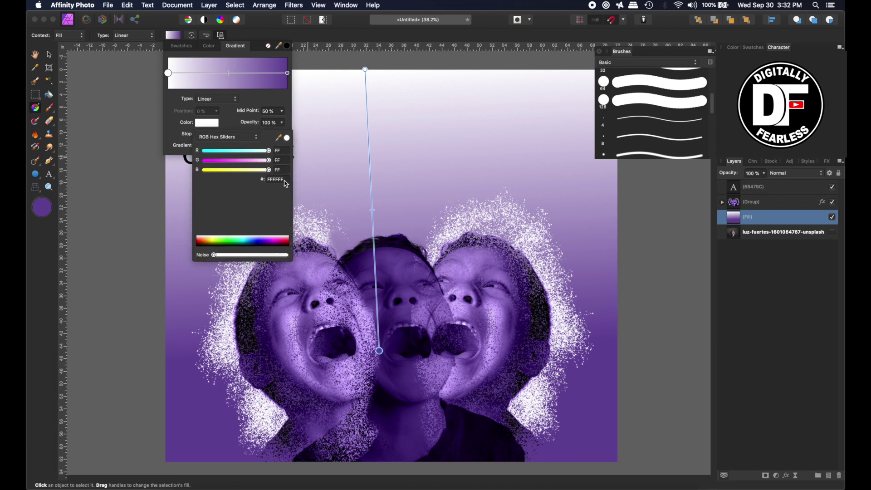
left_click_drag(286, 183, 262, 180)
type("68479C")
key("Return")
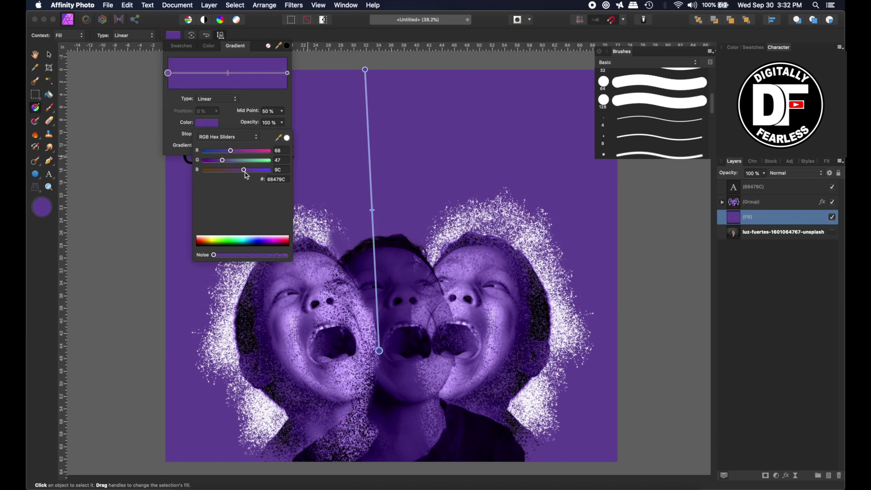
left_click(239, 140)
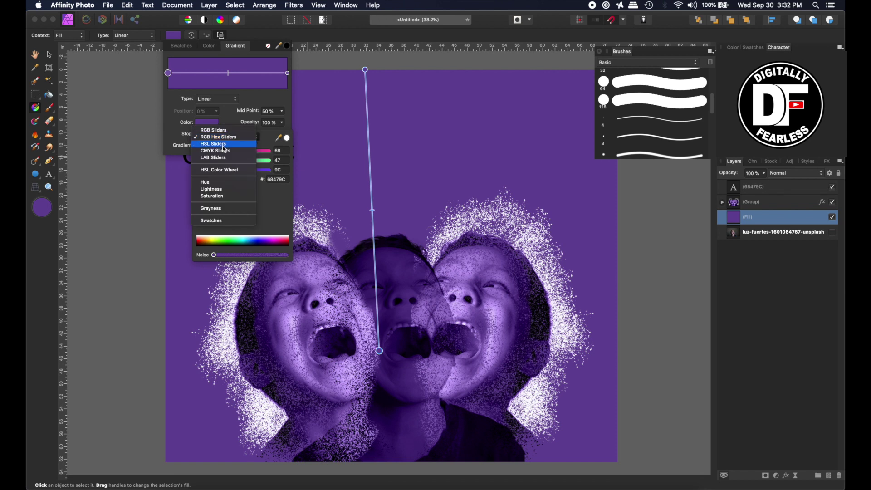
left_click(220, 170)
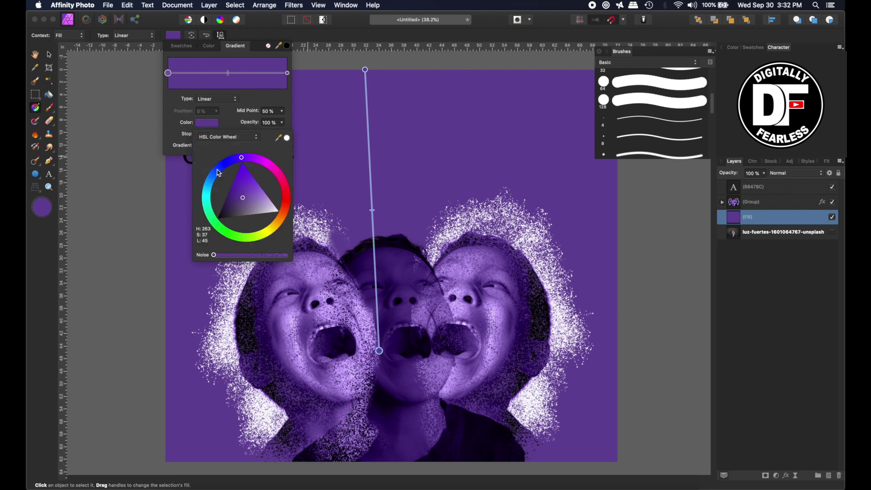
left_click_drag(244, 200, 266, 196)
left_click(36, 56)
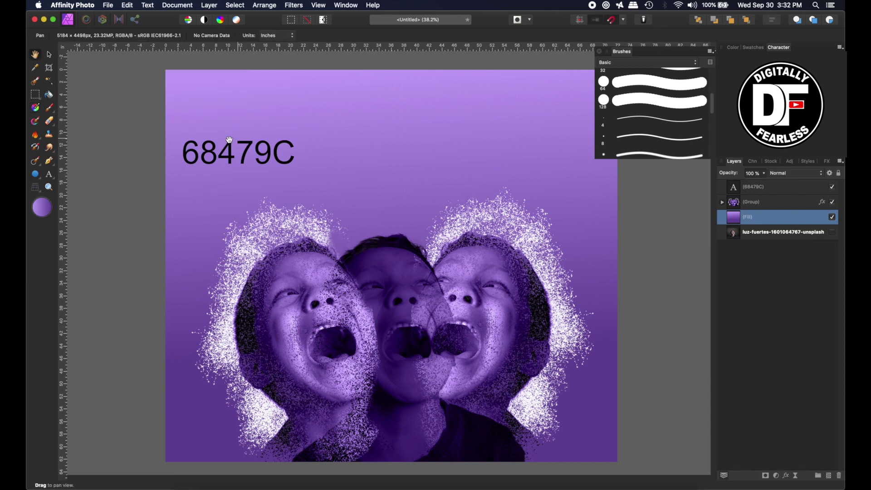
left_click(50, 55)
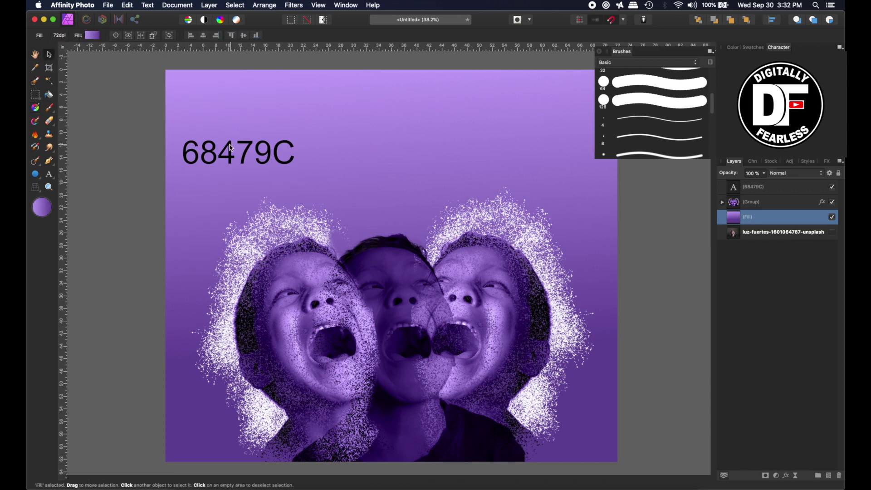
Delete the 68479C text and select the right clone layer's mask inside the group.
left_click(232, 148)
key("Delete")
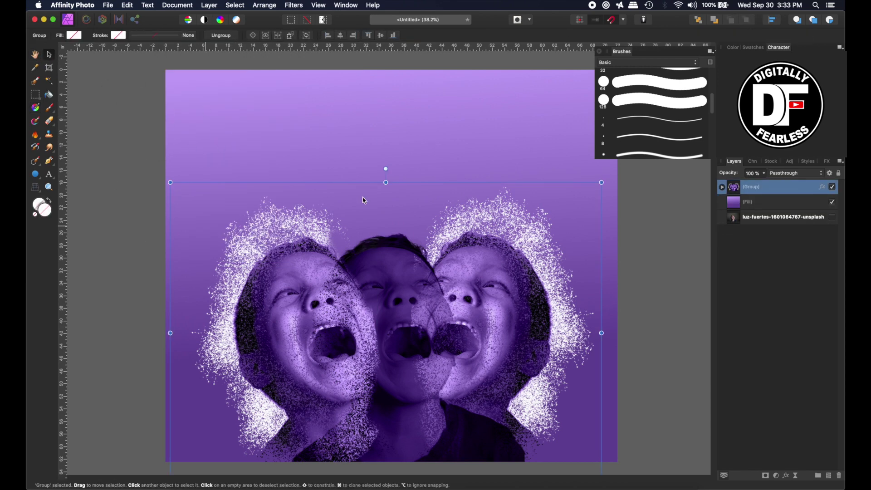
left_click(722, 187)
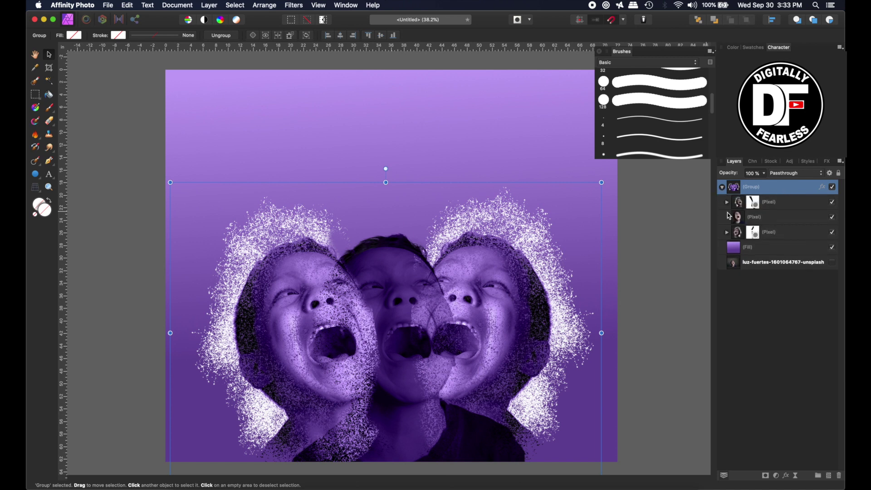
left_click(755, 234)
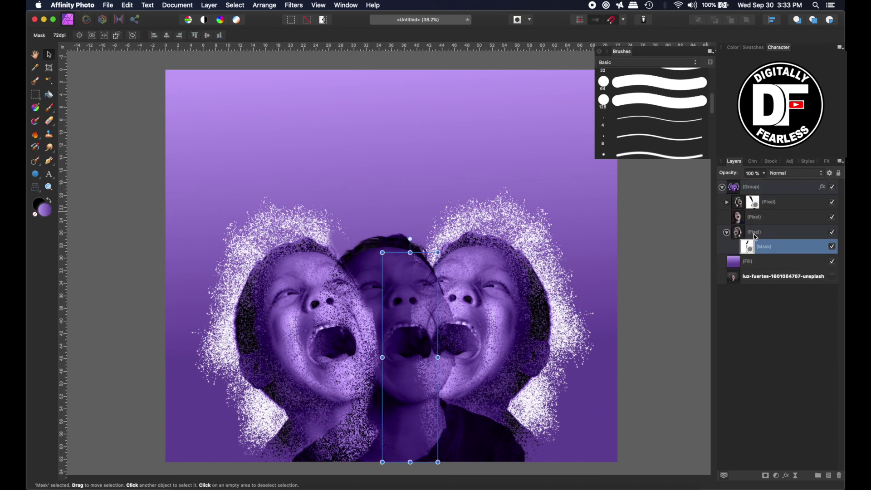
left_click(833, 247)
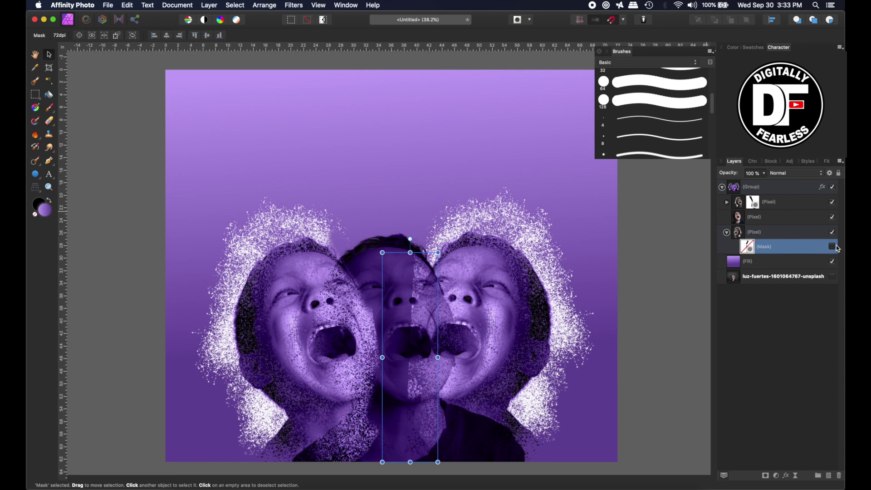
left_click(833, 247)
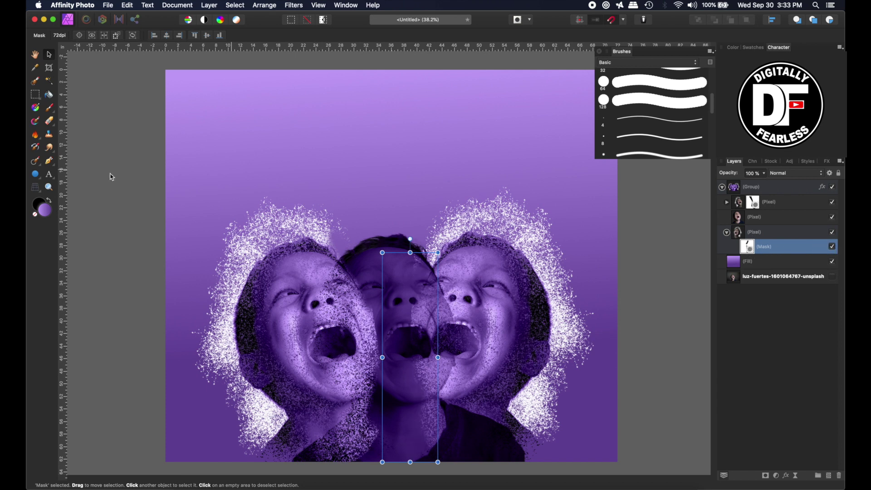
With a black brush of about 772 px, paint out the speckles beside the right head.
key("d")
left_click(48, 201)
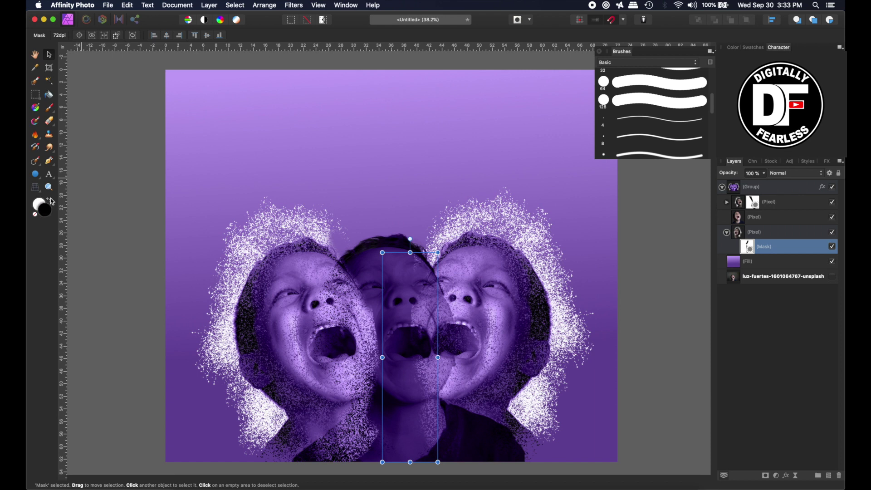
left_click(49, 107)
key("x")
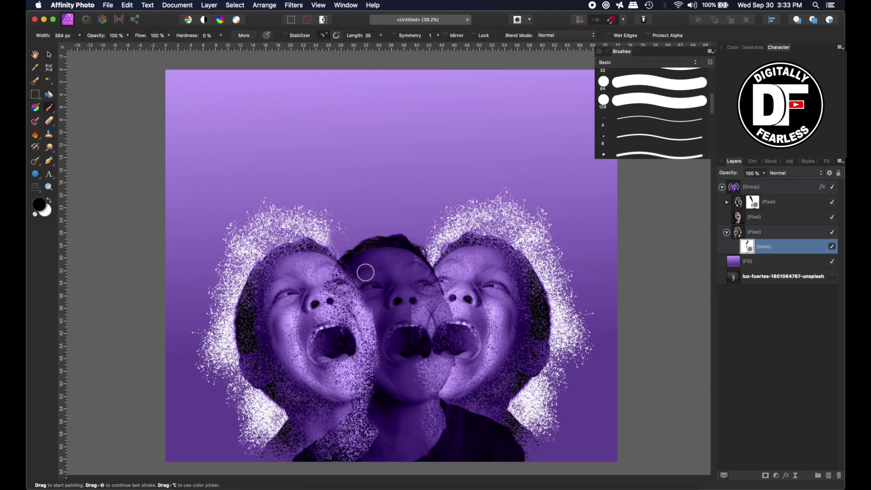
mouse_move(435, 251)
left_mouse_down()
mouse_move(468, 219)
mouse_move(450, 211)
mouse_move(454, 224)
mouse_move(509, 224)
mouse_move(560, 249)
mouse_move(479, 202)
mouse_move(530, 234)
mouse_move(553, 265)
mouse_move(571, 335)
mouse_move(547, 430)
mouse_move(526, 411)
mouse_move(550, 389)
left_mouse_up()
mouse_move(549, 243)
left_mouse_down()
mouse_move(592, 307)
mouse_move(597, 357)
mouse_move(541, 404)
mouse_move(524, 401)
left_mouse_up()
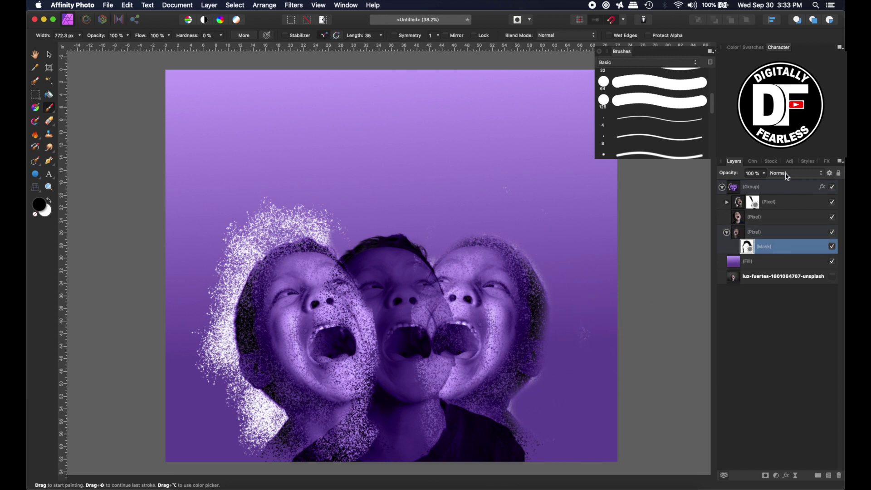
Set the right clone layer's blend mode to Color Dodge.
left_click(739, 233)
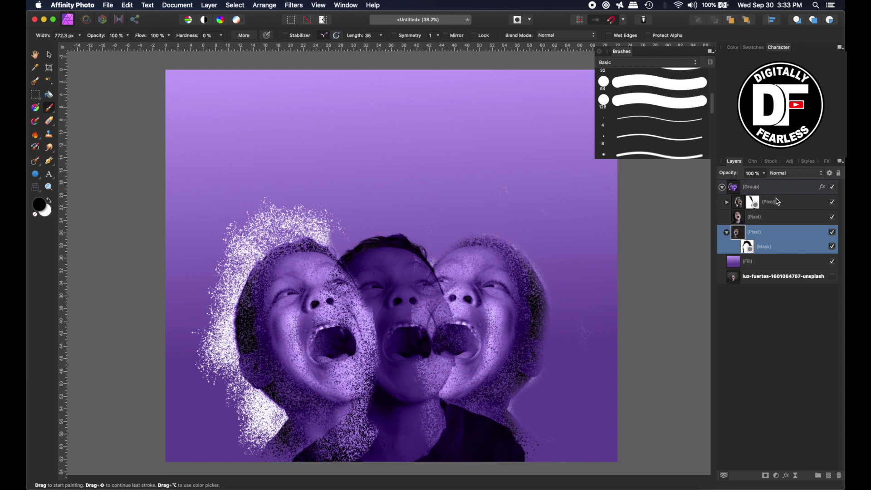
left_click(776, 174)
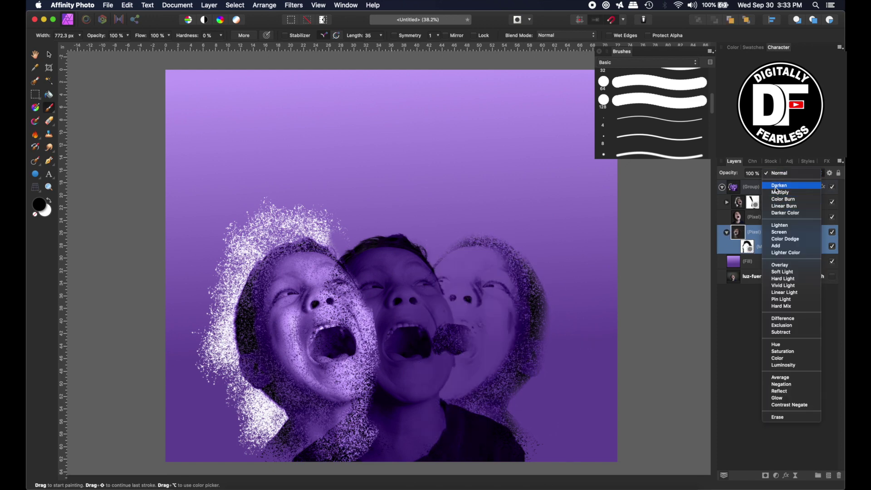
left_click(783, 241)
Brush black on the right clone's mask to hide its dark hair outline.
left_click(737, 250)
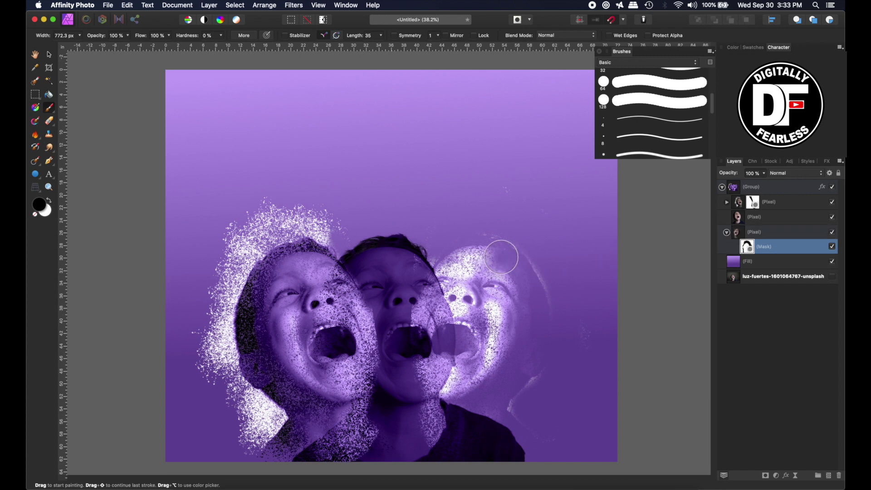
mouse_move(521, 242)
left_mouse_down()
mouse_move(539, 255)
mouse_move(558, 334)
mouse_move(553, 373)
mouse_move(517, 417)
left_mouse_up()
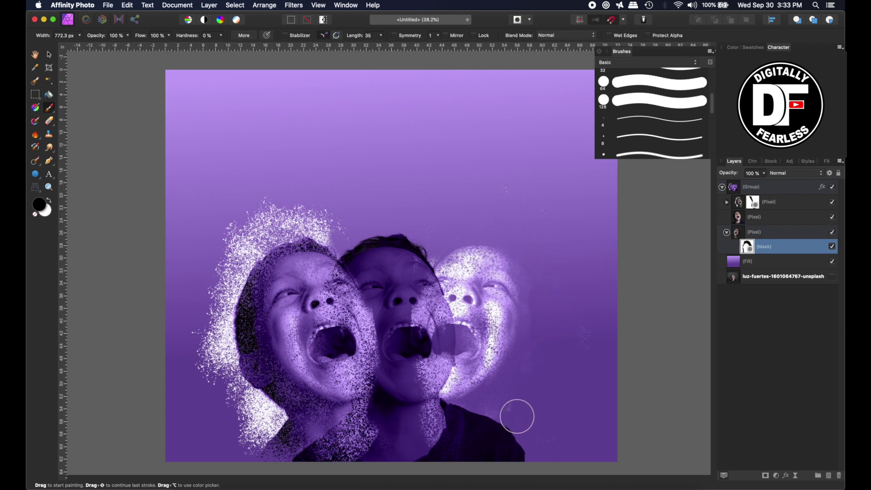
left_click(739, 220)
left_click(740, 205)
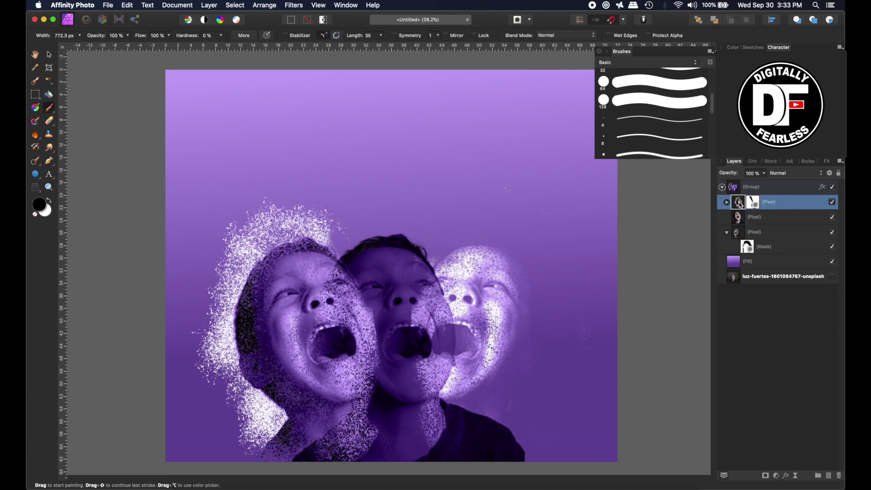
Paint out the particles above and left of the left clone face on its mask.
left_click(834, 218)
left_click(834, 219)
left_click(728, 203)
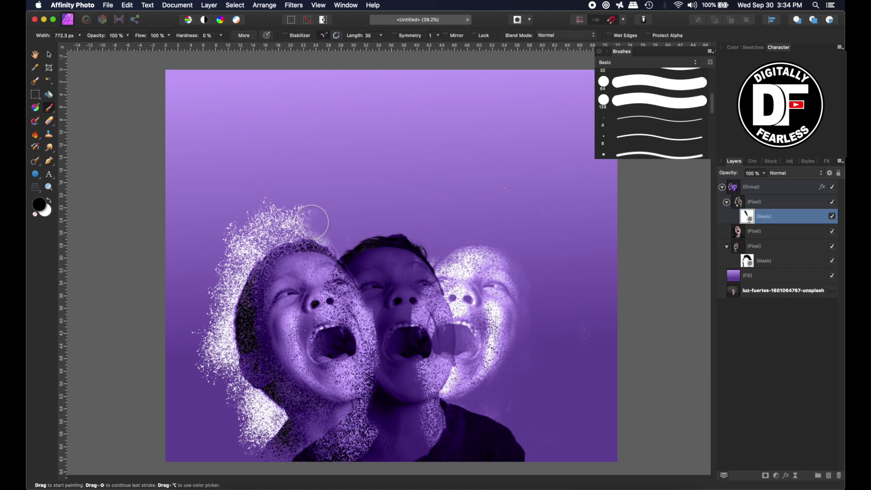
mouse_move(307, 222)
left_mouse_down()
mouse_move(240, 232)
mouse_move(208, 271)
mouse_move(266, 200)
mouse_move(224, 283)
mouse_move(209, 379)
mouse_move(205, 361)
mouse_move(248, 418)
mouse_move(242, 440)
mouse_move(257, 411)
left_mouse_up()
Set the upper clone layer to Color Dodge and tone down the left face's outer glow.
left_click(786, 173)
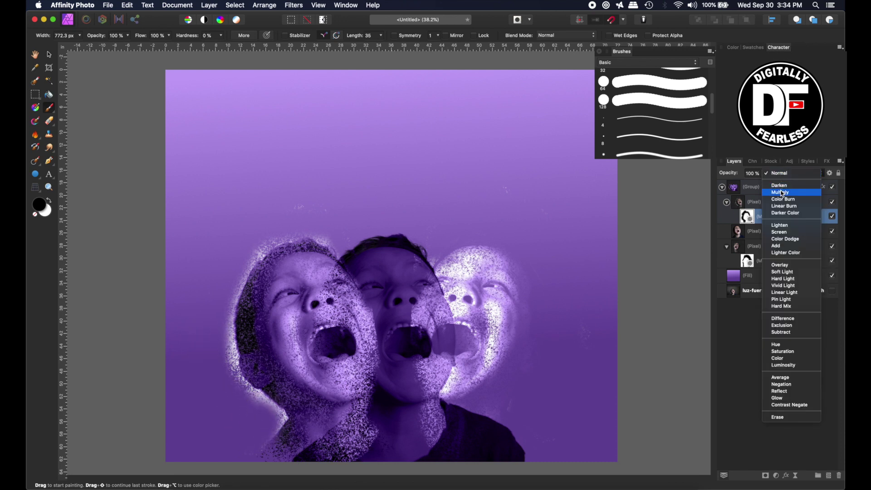
left_click(782, 192)
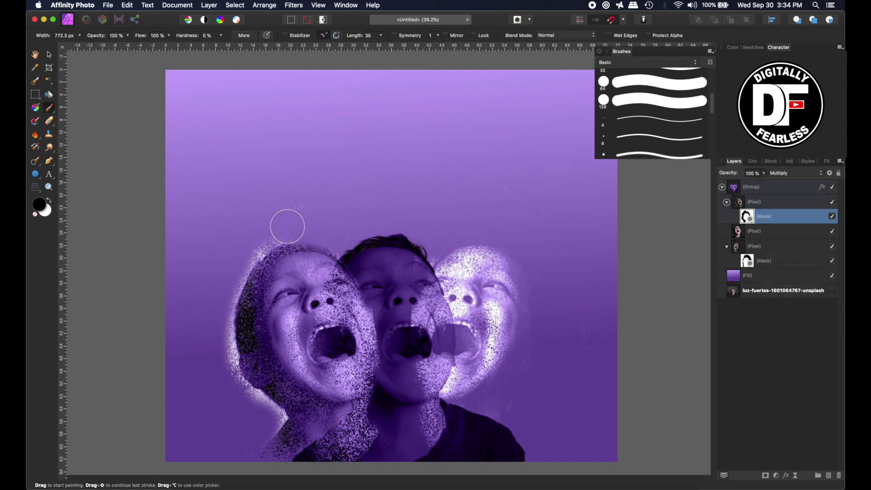
left_click(777, 174)
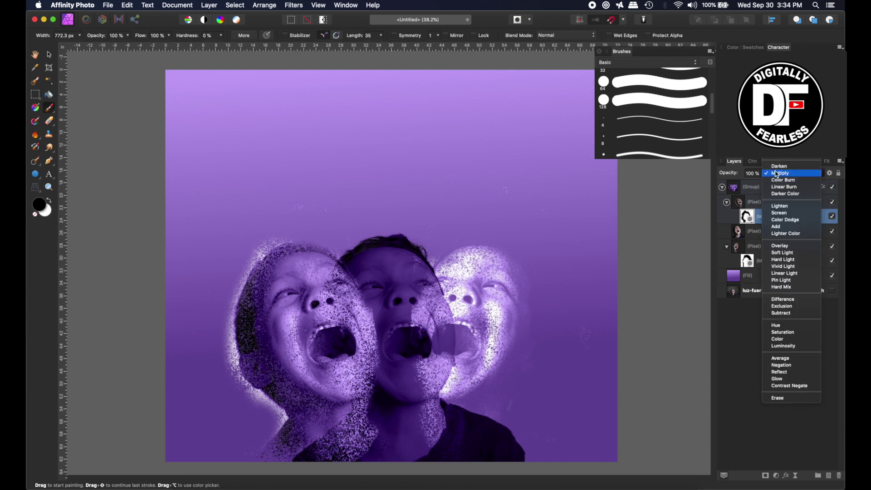
left_click(777, 173)
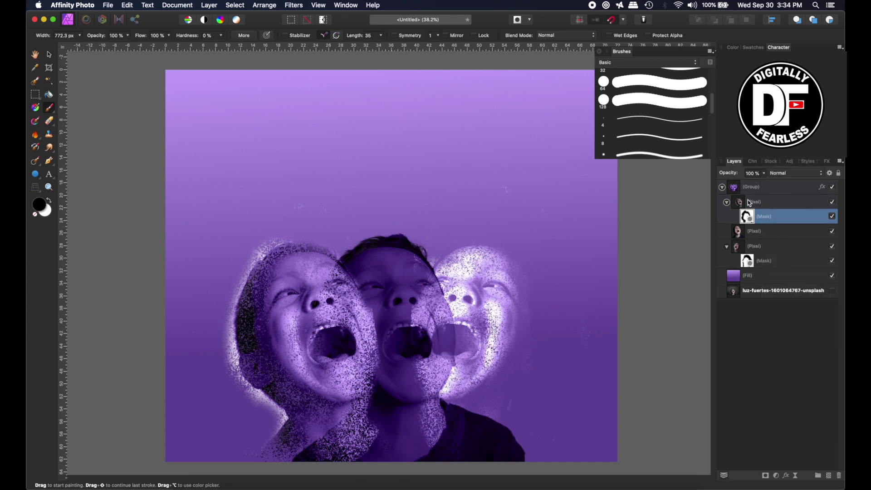
left_click(752, 203)
left_click(790, 173)
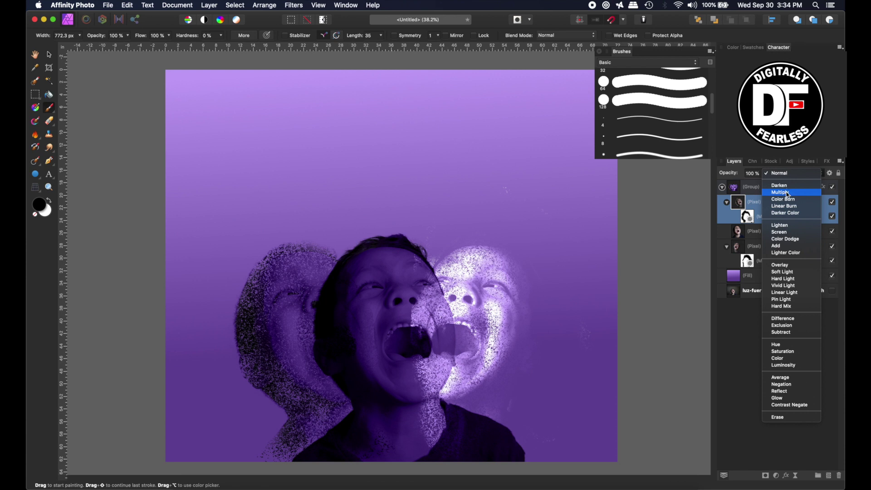
left_click(784, 239)
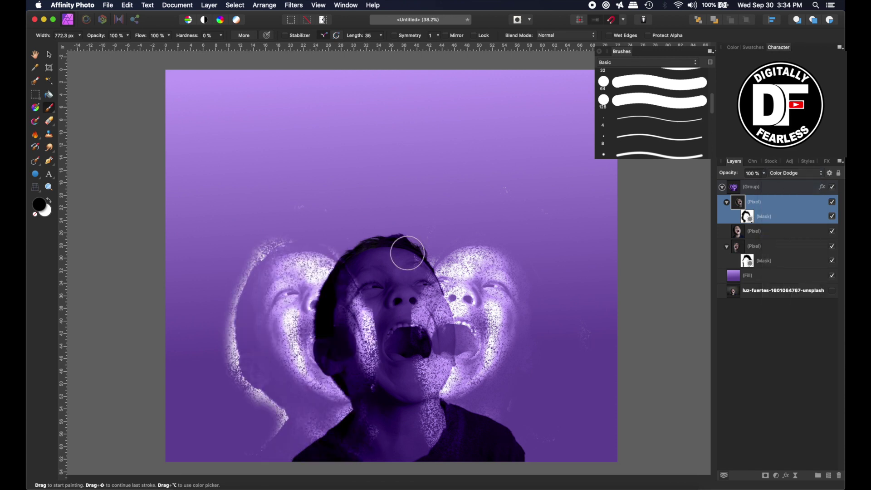
mouse_move(245, 256)
left_mouse_down()
mouse_move(223, 308)
mouse_move(223, 358)
mouse_move(228, 388)
mouse_move(274, 419)
mouse_move(269, 437)
mouse_move(233, 372)
mouse_move(240, 253)
mouse_move(336, 197)
mouse_move(328, 225)
mouse_move(366, 273)
left_mouse_up()
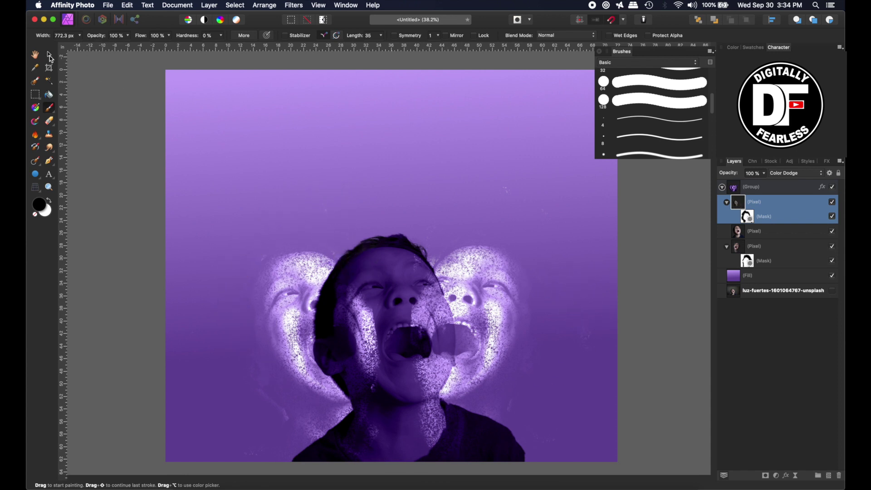
Fade the central face layer to 65% opacity and deselect all layers.
left_click(50, 55)
left_click(36, 55)
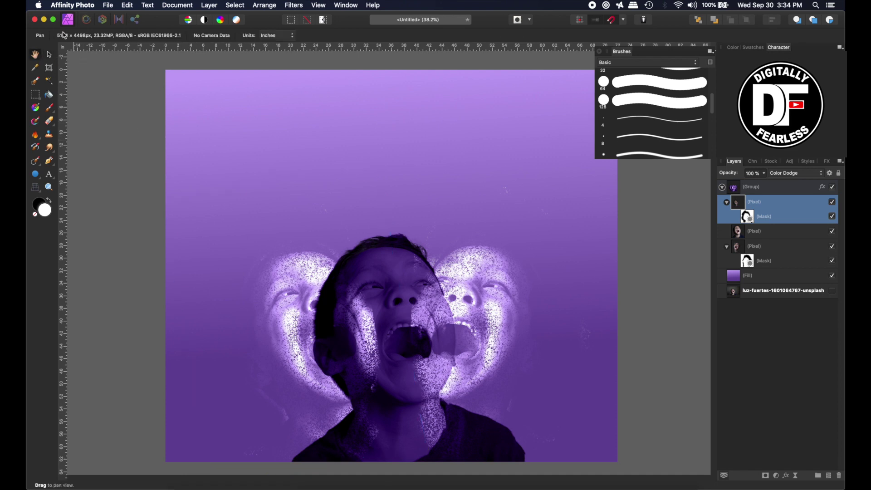
left_click(742, 235)
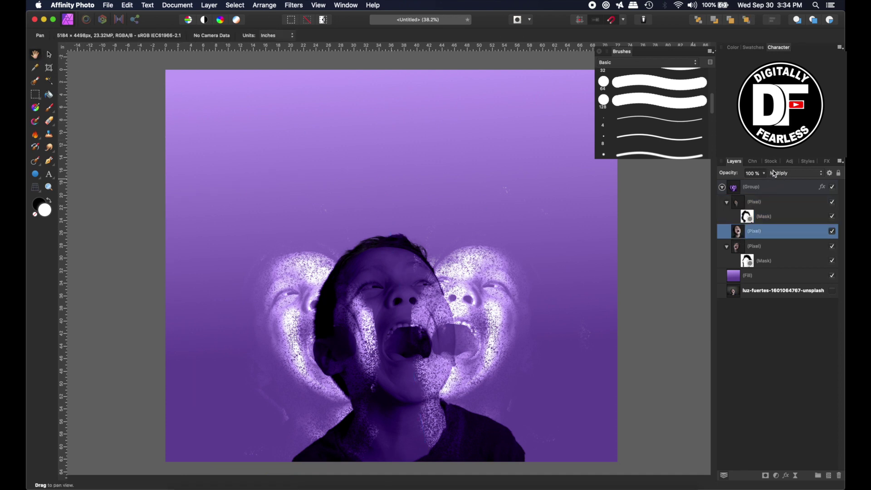
left_click_drag(736, 177, 714, 180)
key("v")
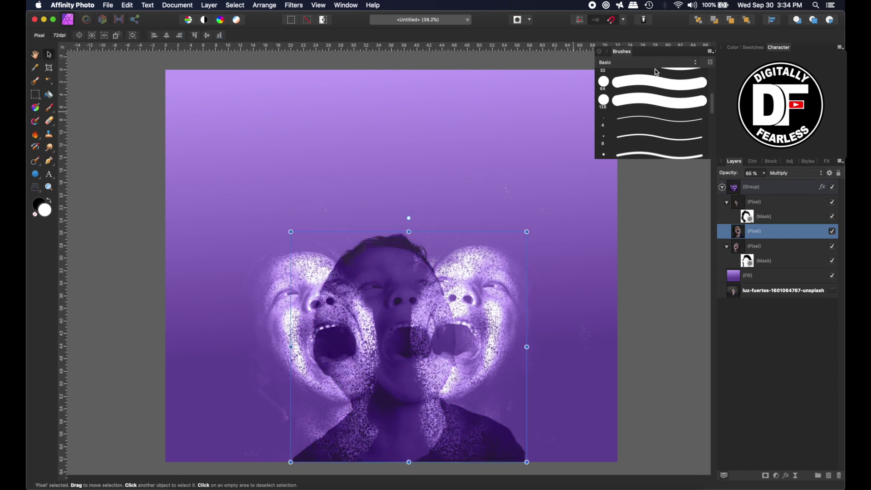
left_click(599, 49)
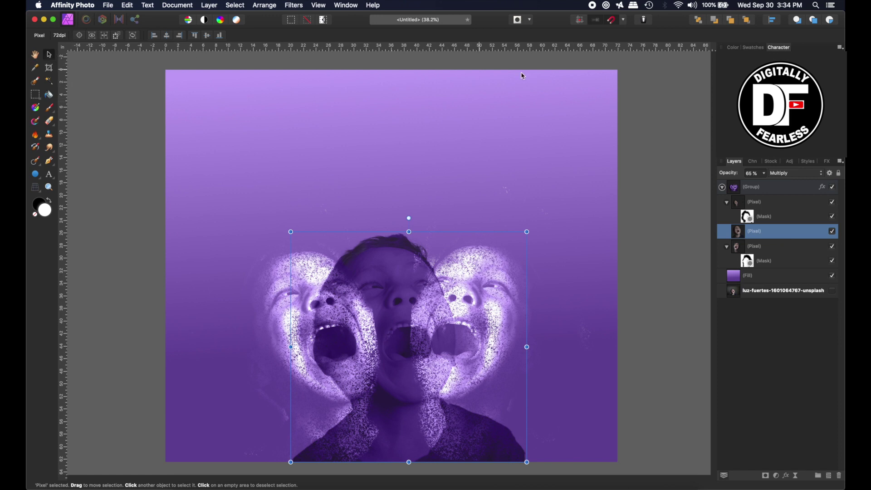
left_click(679, 109)
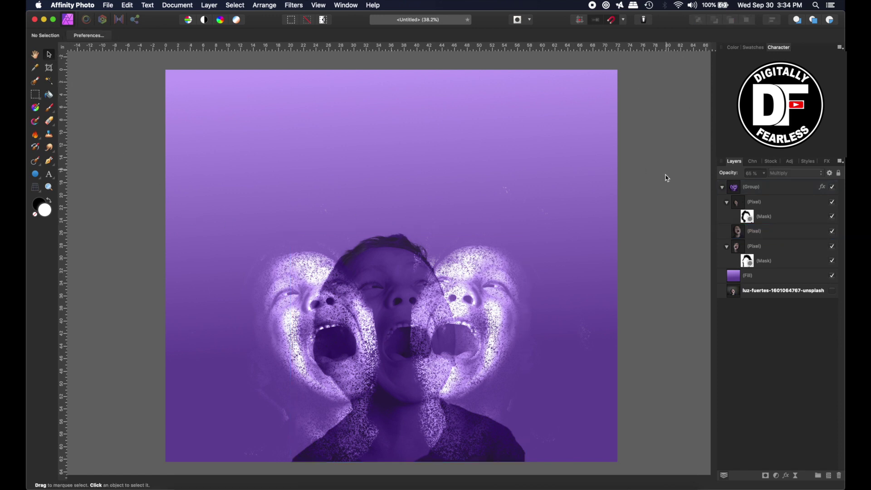
Search the stock images for 'spaceship' and browse the results.
left_click(772, 162)
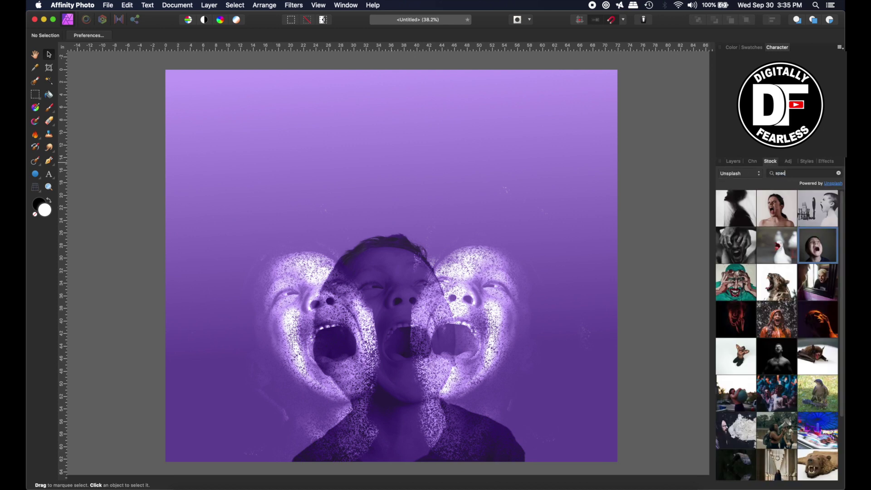
type("spaceship")
key("Return")
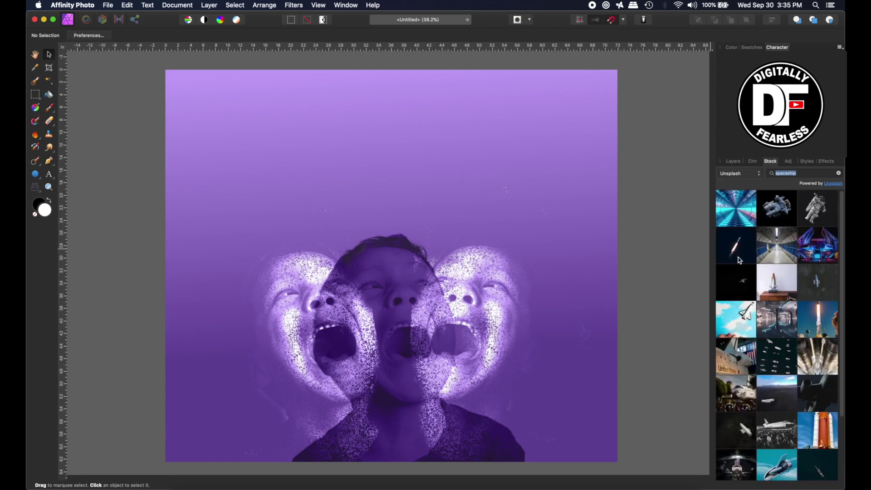
scroll(745, 282, "down", 10)
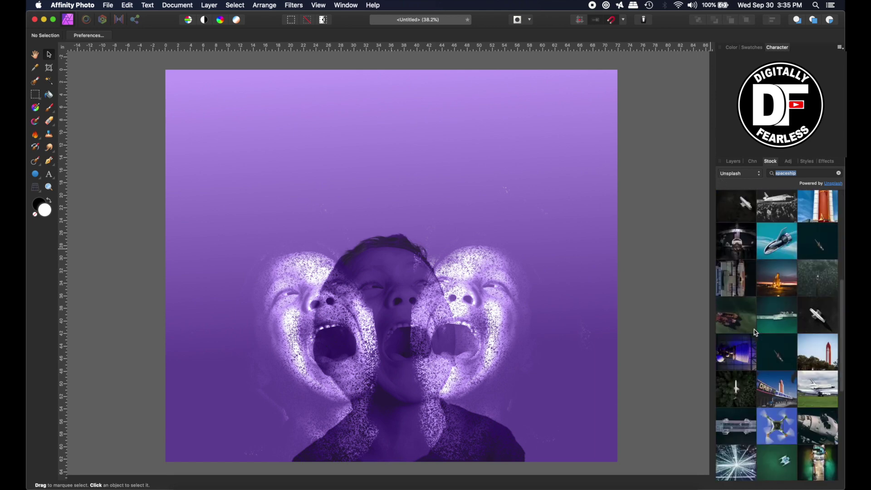
scroll(756, 333, "down", 6)
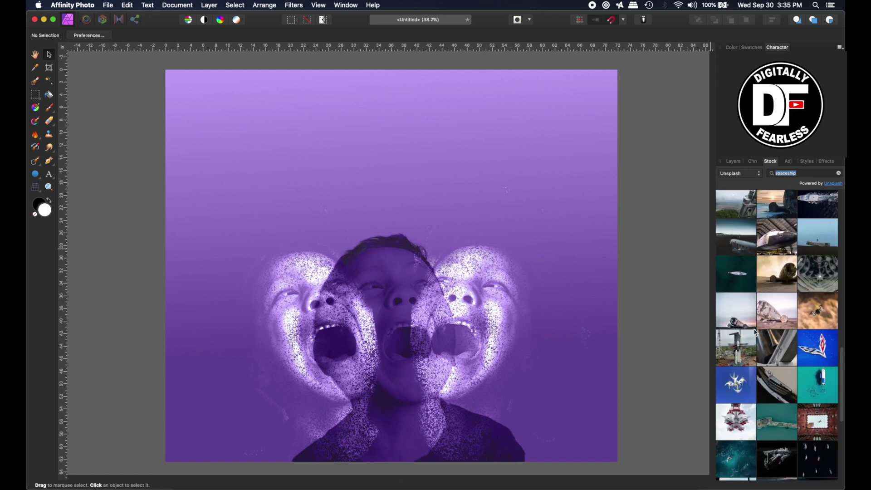
scroll(756, 333, "down", 6)
scroll(773, 209, "up", 5)
Search Pixabay stock for 'monster' and drag the zombie skull photo onto the canvas.
type("monster")
key("Return")
left_click(731, 176)
left_click(733, 189)
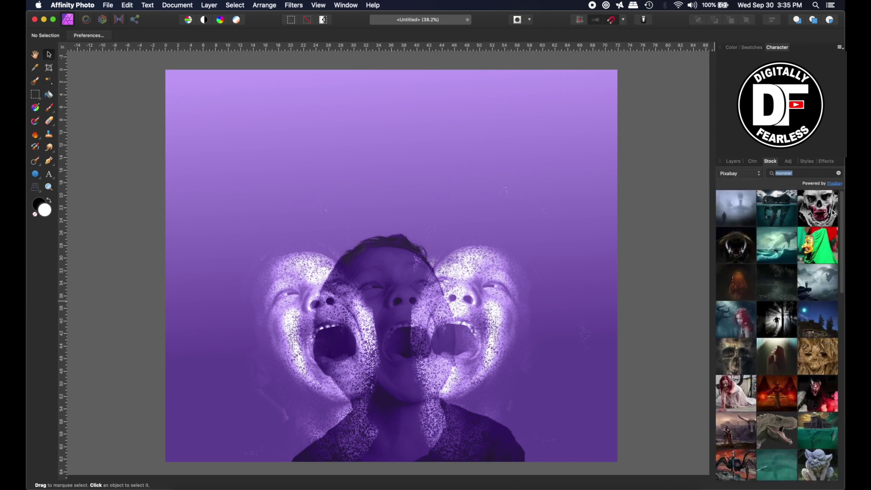
left_click_drag(833, 212, 400, 208)
Mask the skull photo, painting black to hide its left edge, bottom and grey fringe.
scroll(390, 182, "up", 3)
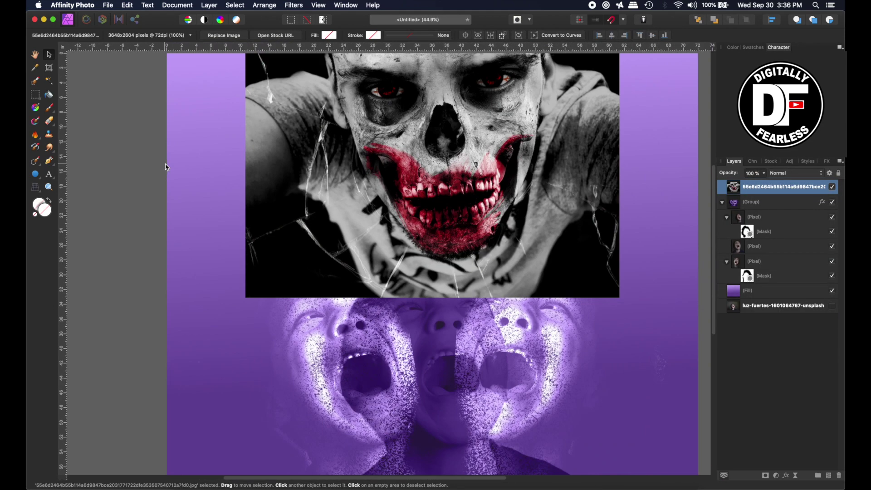
left_click_drag(382, 147, 374, 203)
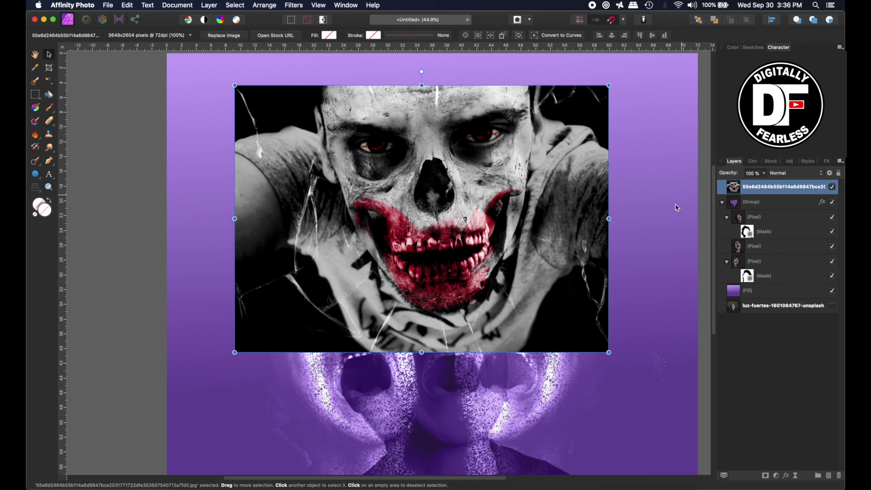
left_click(766, 476)
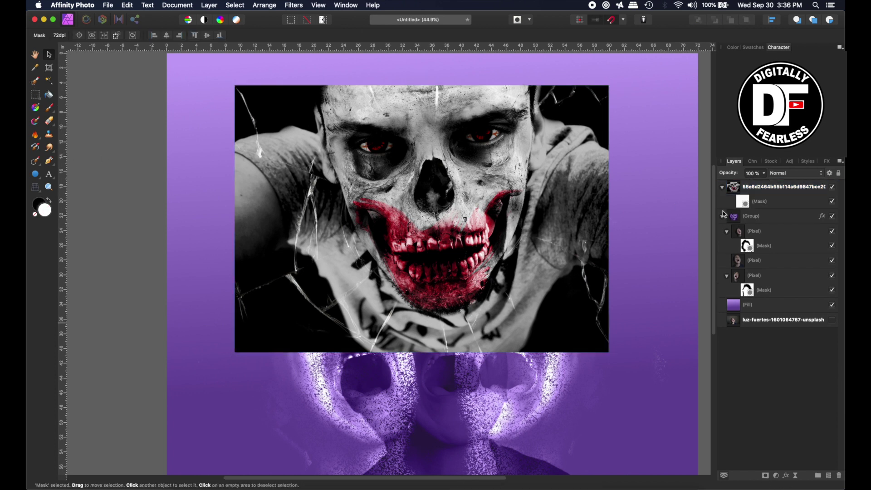
left_click(745, 203)
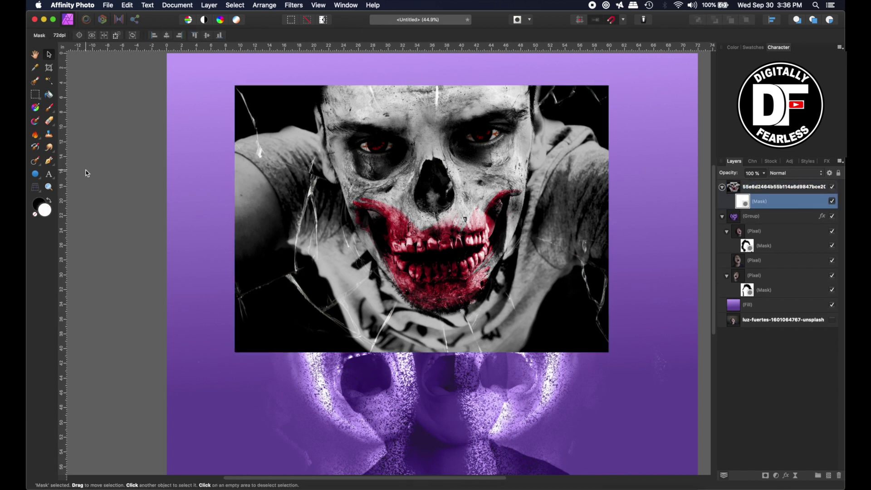
left_click(52, 107)
left_click(50, 201)
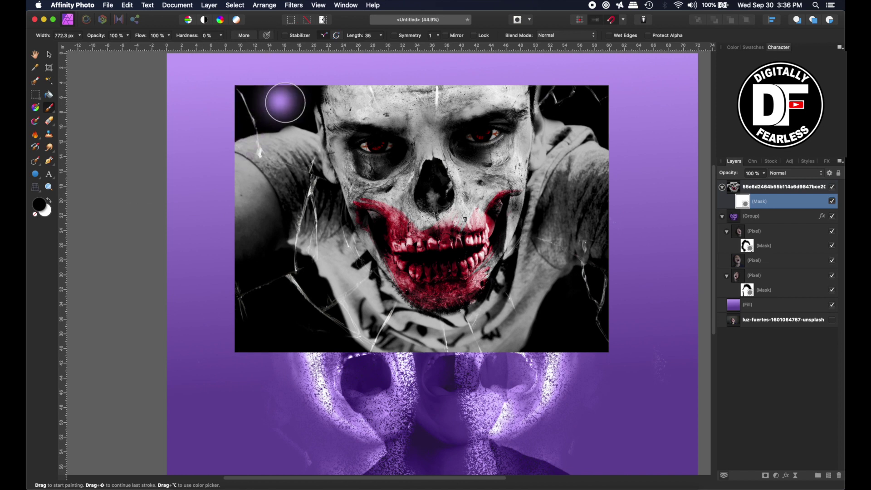
mouse_move(295, 105)
left_mouse_down()
mouse_move(304, 82)
mouse_move(289, 87)
mouse_move(305, 187)
mouse_move(299, 90)
mouse_move(259, 86)
mouse_move(233, 95)
mouse_move(219, 302)
mouse_move(232, 345)
mouse_move(360, 344)
mouse_move(362, 303)
mouse_move(314, 202)
mouse_move(401, 325)
mouse_move(292, 332)
mouse_move(256, 220)
mouse_move(268, 119)
mouse_move(307, 86)
mouse_move(236, 218)
left_mouse_up()
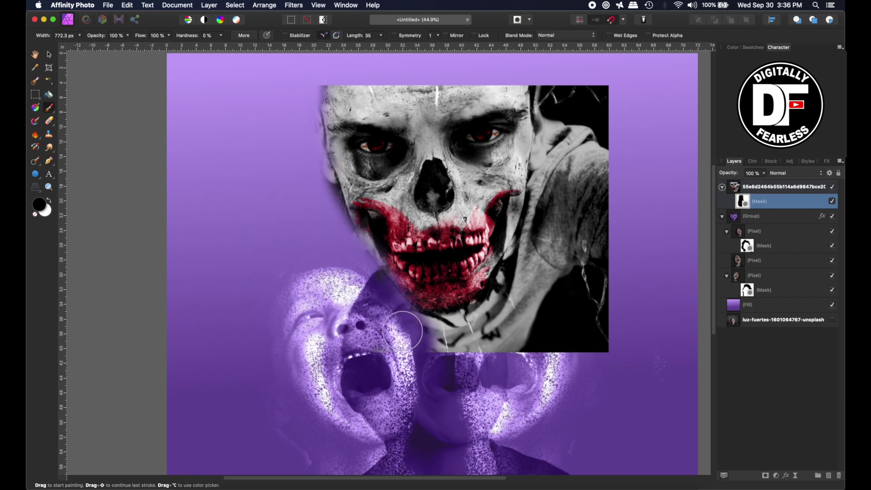
mouse_move(412, 334)
left_mouse_down()
mouse_move(511, 340)
mouse_move(447, 342)
mouse_move(646, 342)
mouse_move(485, 354)
mouse_move(550, 344)
mouse_move(590, 282)
mouse_move(538, 333)
mouse_move(500, 346)
mouse_move(474, 330)
mouse_move(505, 304)
mouse_move(611, 137)
mouse_move(606, 60)
mouse_move(610, 212)
mouse_move(582, 175)
mouse_move(581, 74)
mouse_move(547, 75)
mouse_move(544, 214)
mouse_move(526, 262)
mouse_move(543, 193)
mouse_move(543, 87)
left_mouse_up()
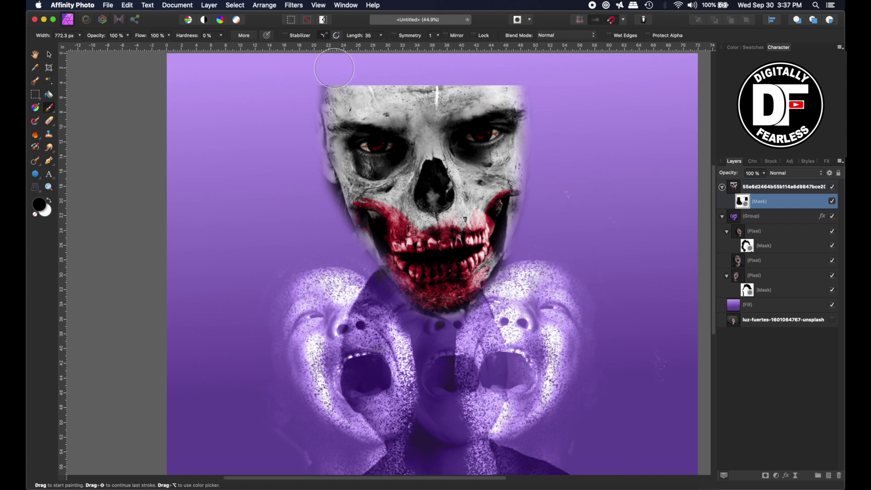
mouse_move(330, 72)
left_mouse_down()
mouse_move(300, 80)
mouse_move(309, 81)
mouse_move(305, 155)
mouse_move(360, 276)
mouse_move(312, 173)
mouse_move(312, 77)
mouse_move(307, 117)
mouse_move(323, 188)
mouse_move(389, 321)
mouse_move(414, 333)
mouse_move(474, 327)
mouse_move(502, 315)
mouse_move(518, 269)
mouse_move(536, 250)
left_mouse_up()
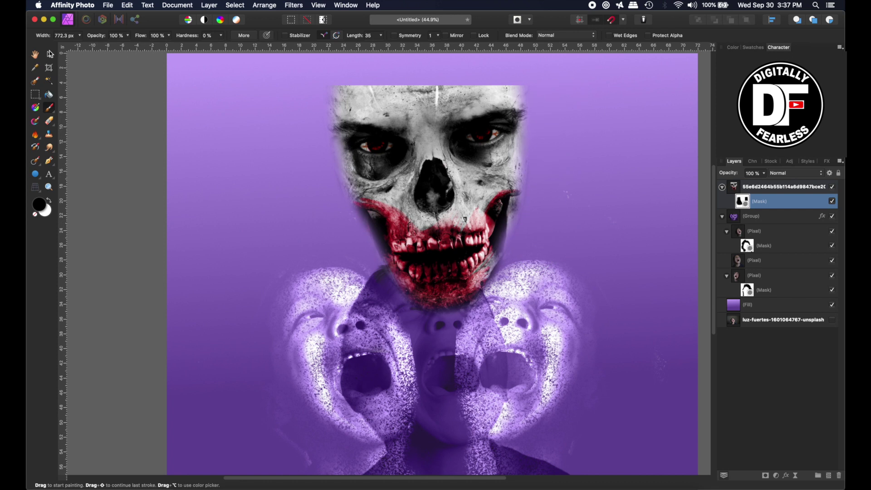
Reposition the skull face, squash it shorter, and raise it above the boy.
left_click(50, 54)
left_click(393, 121)
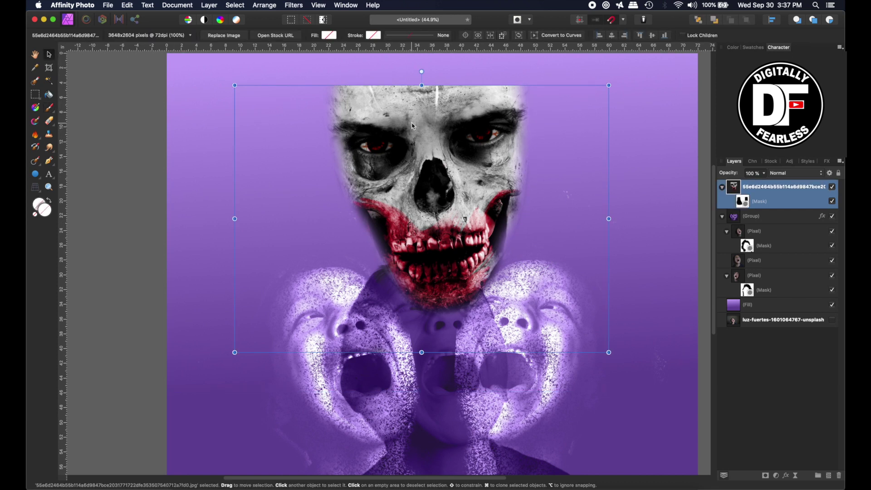
left_click_drag(413, 126, 400, 176)
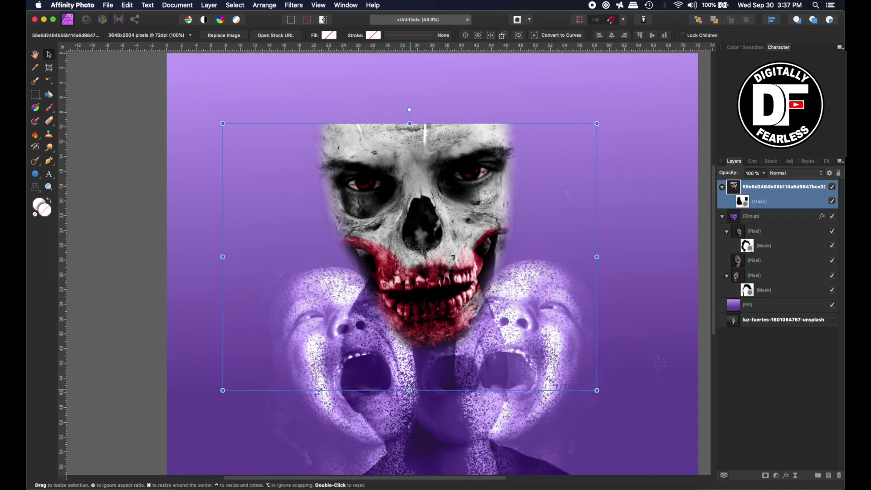
left_click_drag(410, 391, 404, 308)
left_click_drag(417, 159, 418, 108)
Warp the skull in perspective, pulling both lower corners inward so it tapers to the chin.
left_click_drag(36, 192, 49, 200)
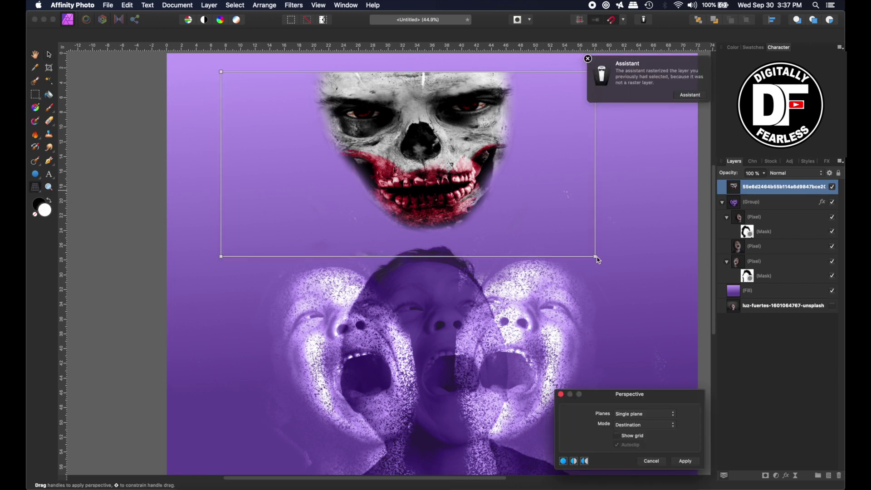
left_click_drag(598, 258, 518, 264)
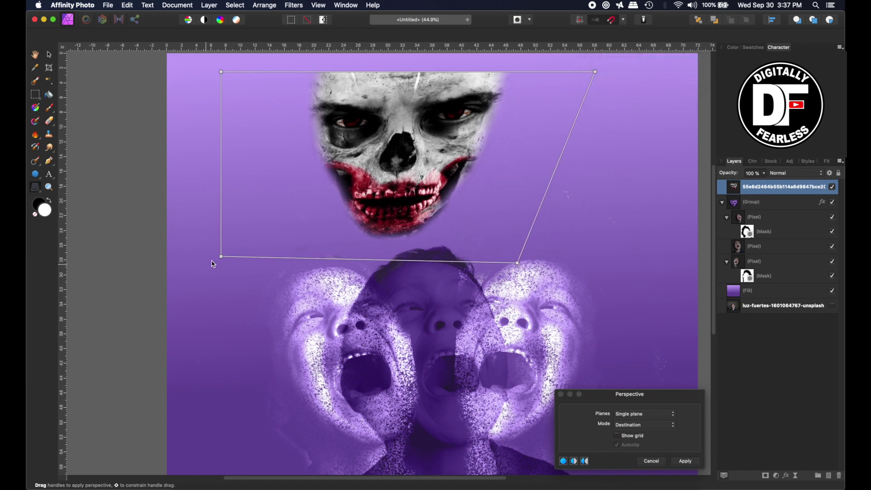
left_click_drag(222, 258, 274, 223)
left_click_drag(519, 264, 440, 238)
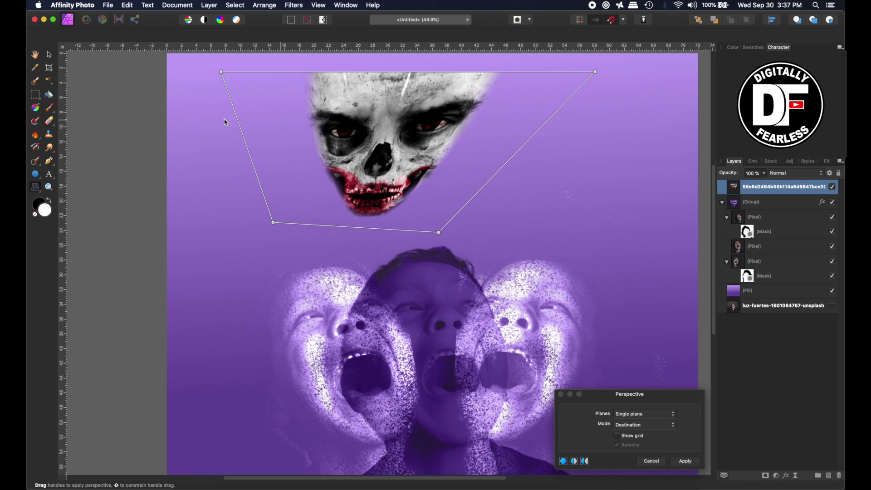
Commit the warp, enlarge the skull from its top-right corner and move it right to the top edge.
left_click(50, 55)
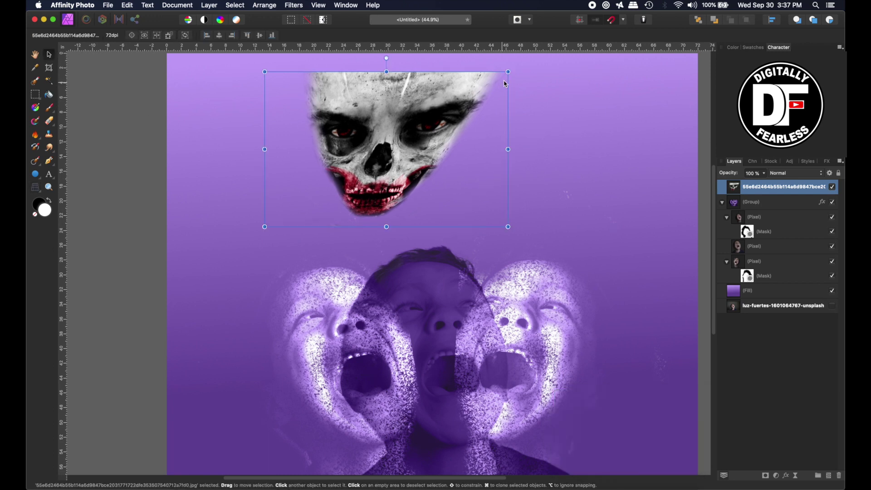
left_click_drag(510, 71, 553, 46)
left_click_drag(430, 108, 472, 117)
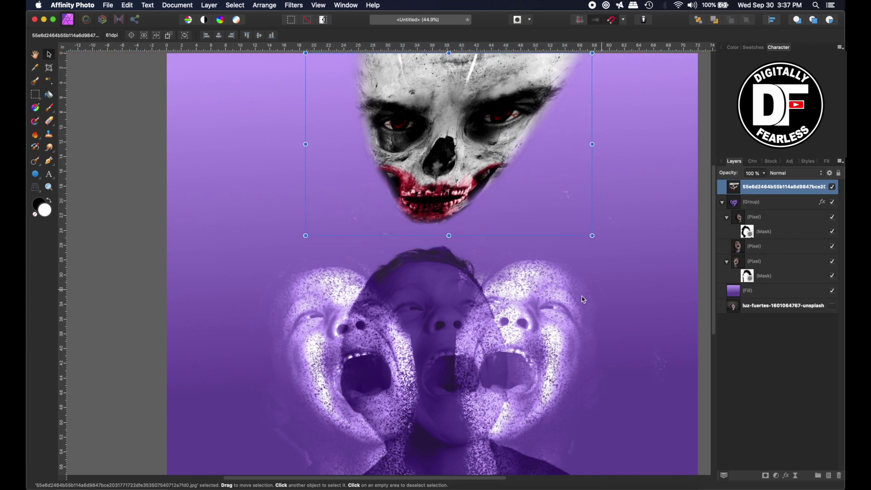
key("Left")
key("Left")
key("Left")
key("Left")
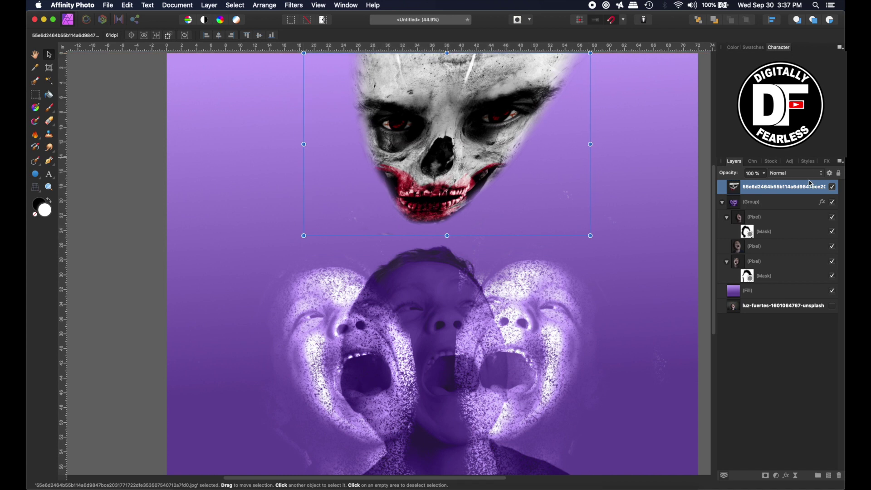
Set the skull layer's blend mode to Multiply and shift it further right.
left_click(788, 173)
key("Down")
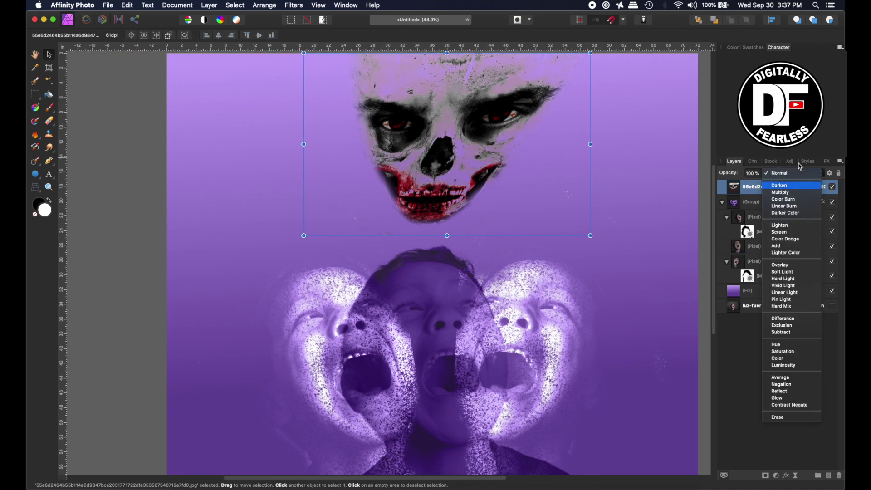
key("Down")
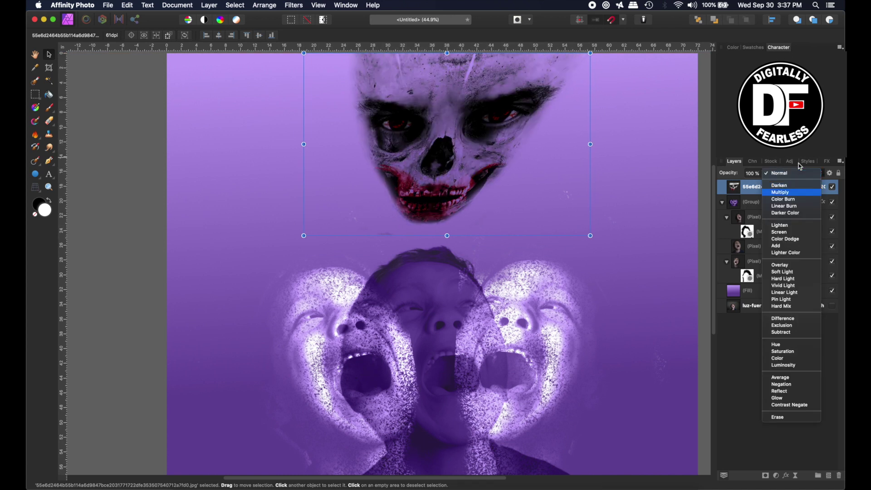
key("Return")
left_click(122, 94)
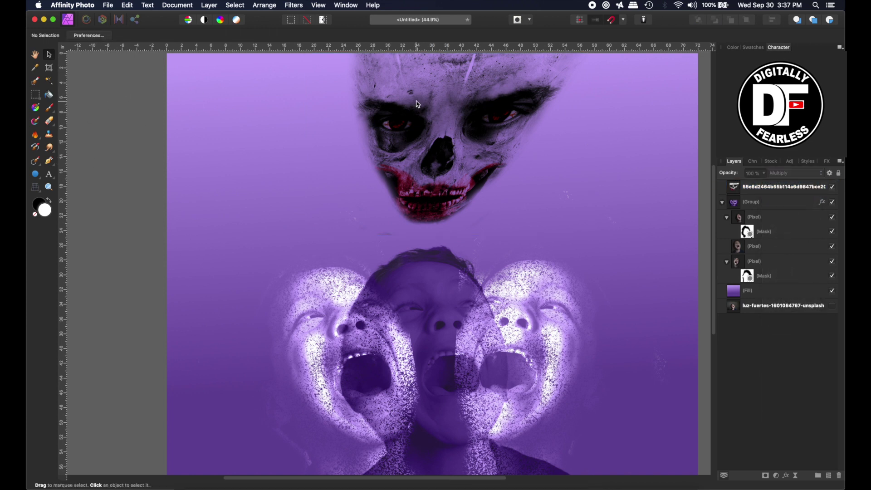
left_click_drag(463, 78, 490, 77)
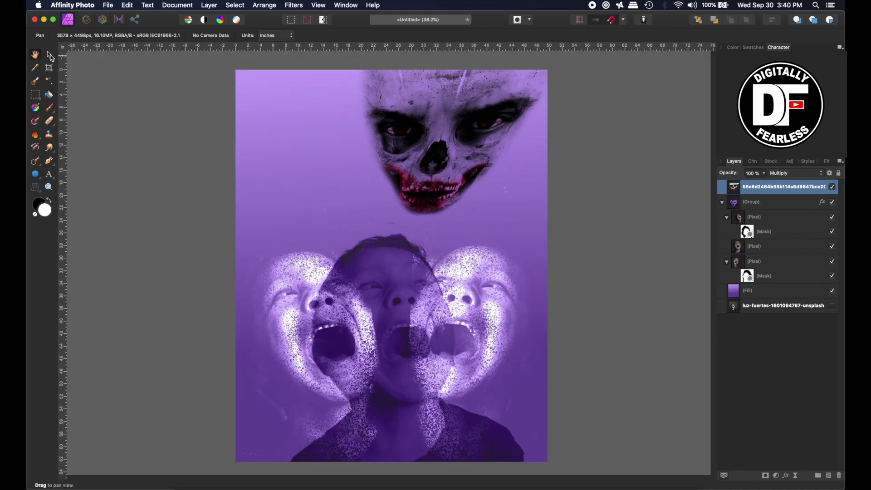
left_click(50, 55)
key("super+d")
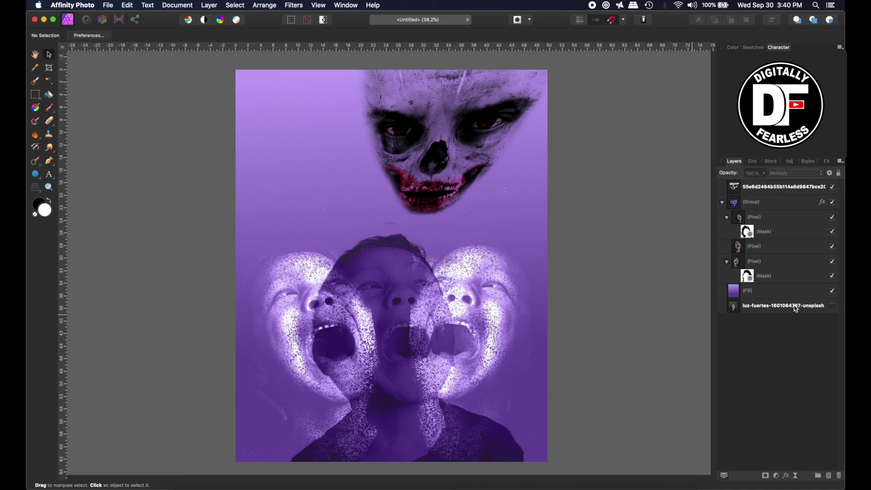
Change the background Fill gradient's right stop to deep navy blue (H 236, S 84, L 25).
left_click(735, 293)
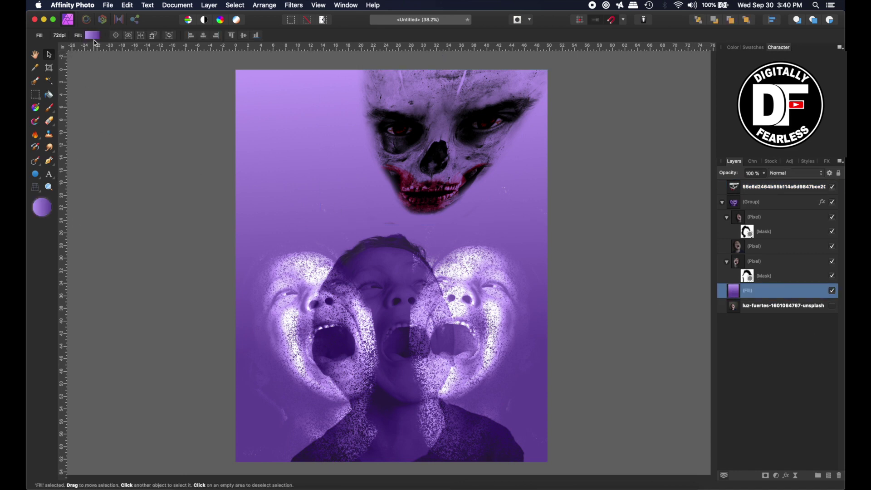
left_click(92, 35)
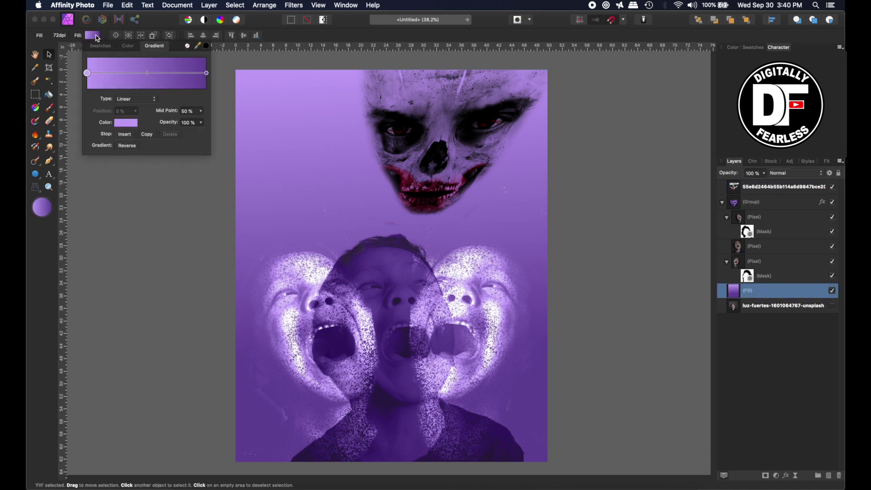
left_click(207, 74)
left_click(131, 124)
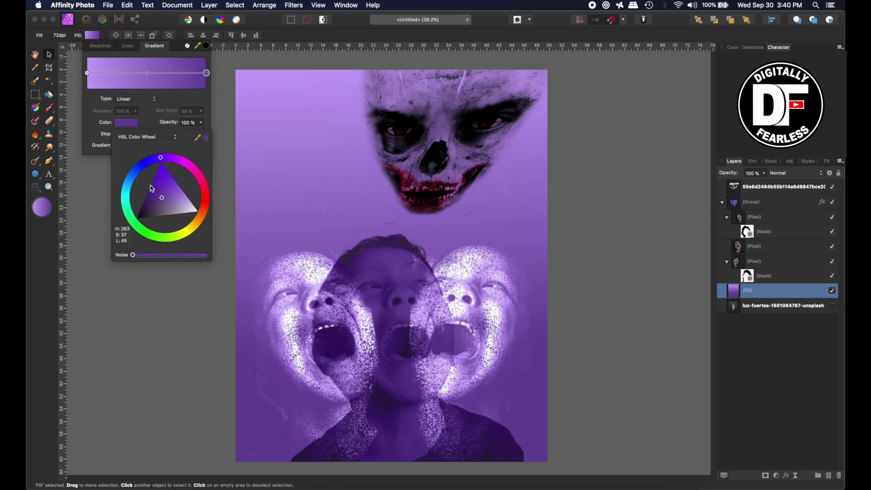
mouse_move(136, 172)
left_mouse_down()
mouse_move(157, 167)
mouse_move(143, 166)
left_mouse_up()
mouse_move(161, 206)
left_mouse_down()
mouse_move(152, 207)
mouse_move(154, 197)
mouse_move(151, 205)
left_mouse_up()
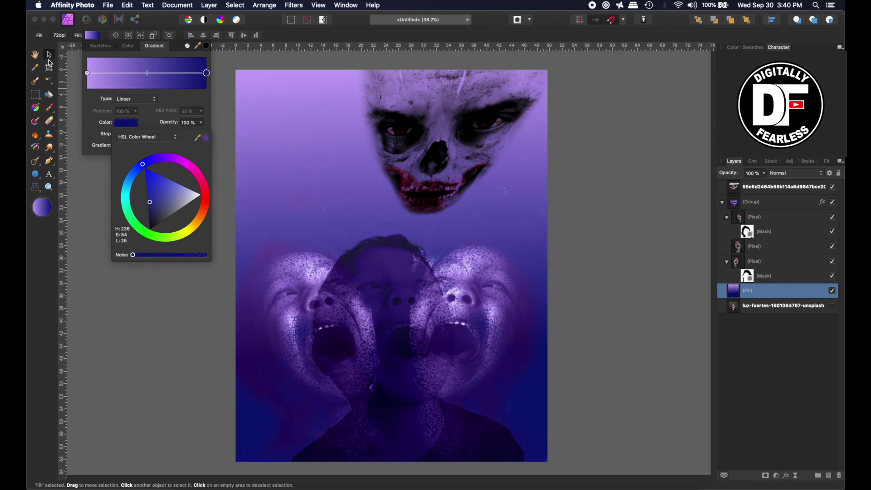
left_click(35, 55)
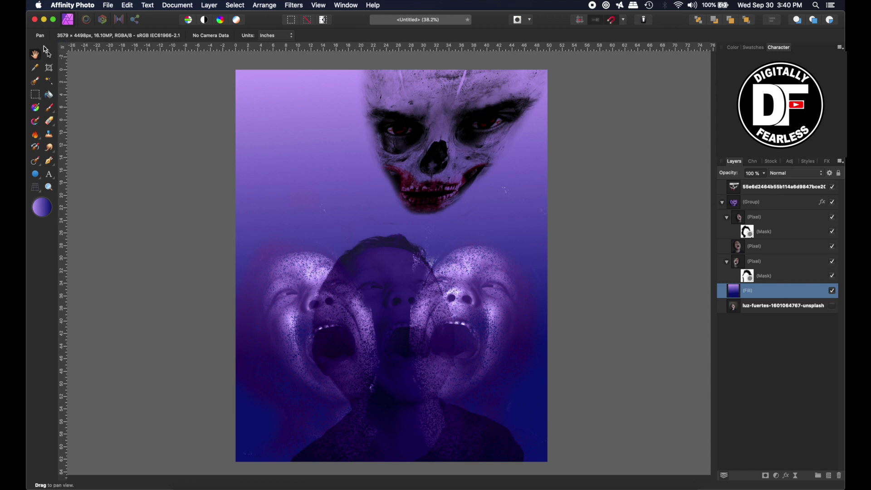
Move the skull up and to the right, then deselect it.
left_click(47, 50)
left_click_drag(433, 132, 439, 115)
key("super+d")
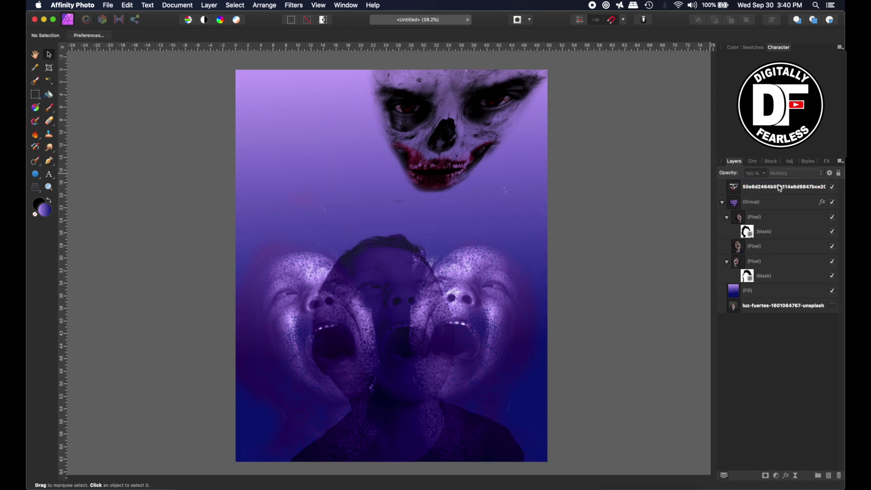
Add a new pixel layer and draw a tall rectangle above the boy's head.
left_click(830, 477)
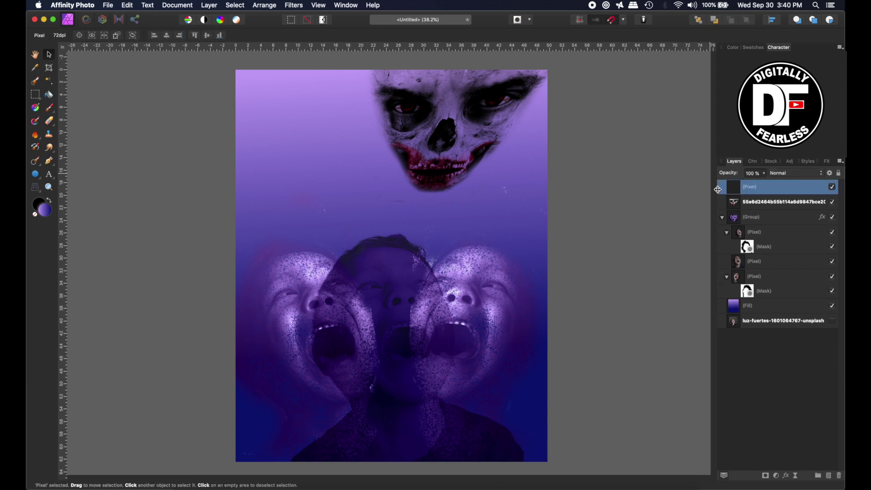
left_click(35, 176)
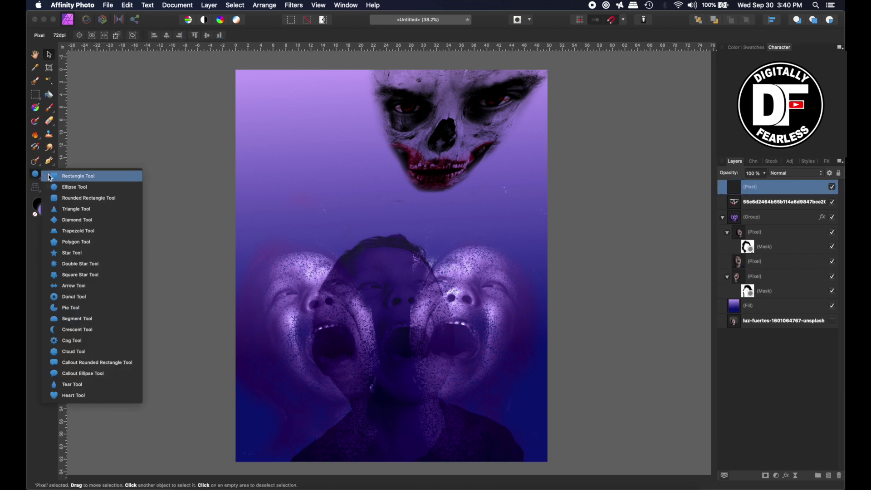
left_click(59, 177)
left_click_drag(346, 77, 487, 278)
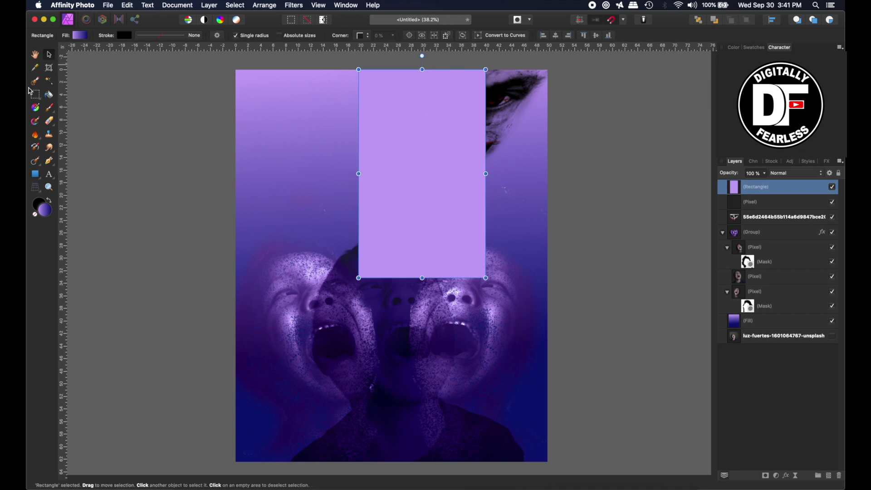
Fill the rectangle with a left-to-right lilac-to-dark-blue linear gradient.
left_click(35, 109)
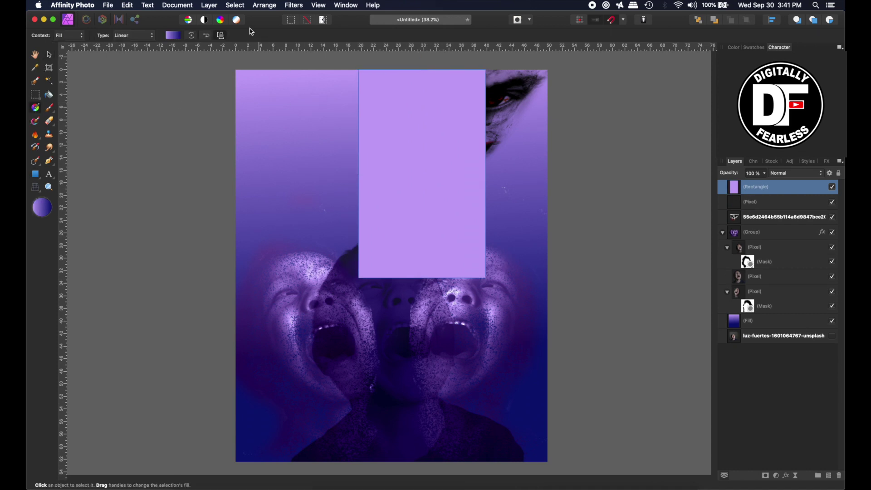
left_click(173, 35)
left_click_drag(359, 168, 486, 169)
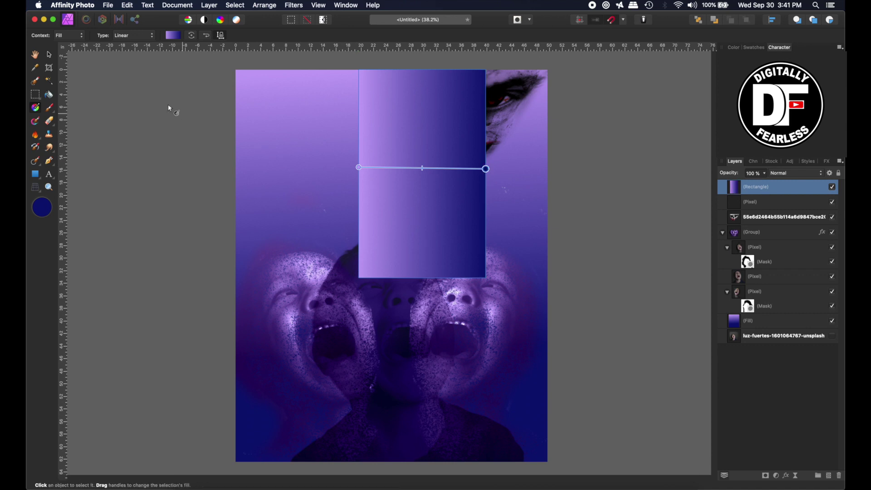
Add a pale lavender middle stop to the rectangle's gradient.
left_click(171, 36)
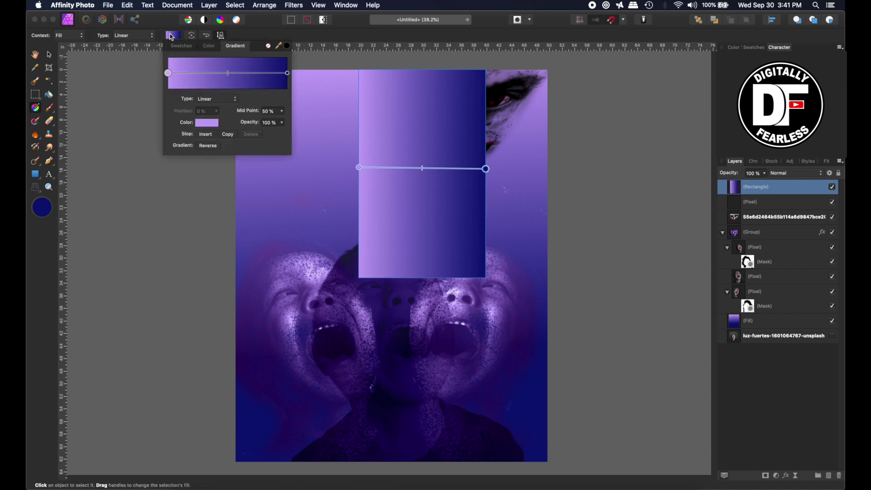
left_click(228, 76)
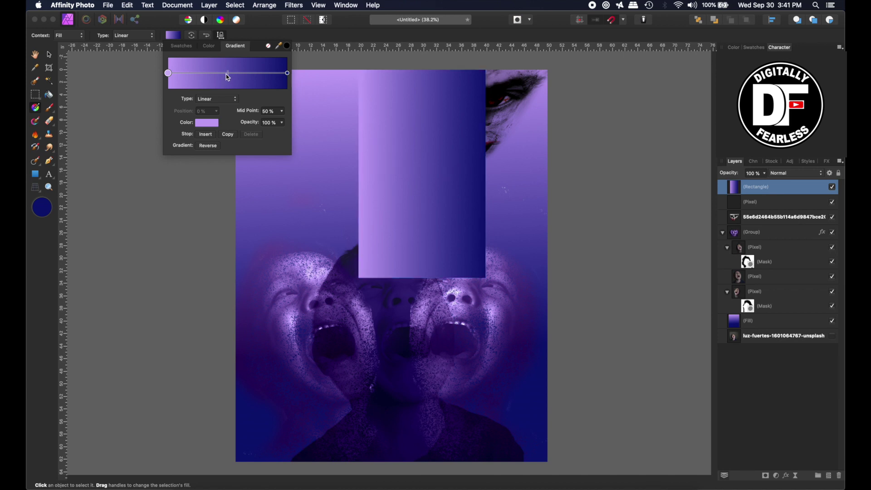
left_click(211, 133)
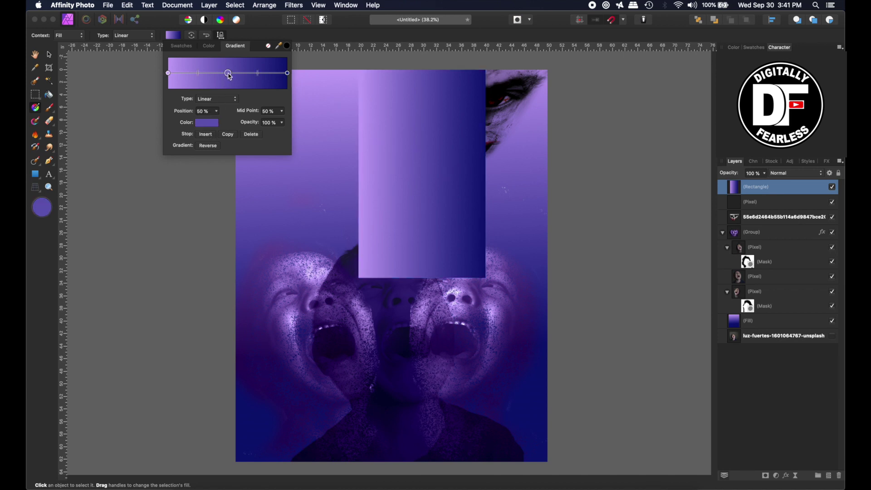
left_click(216, 125)
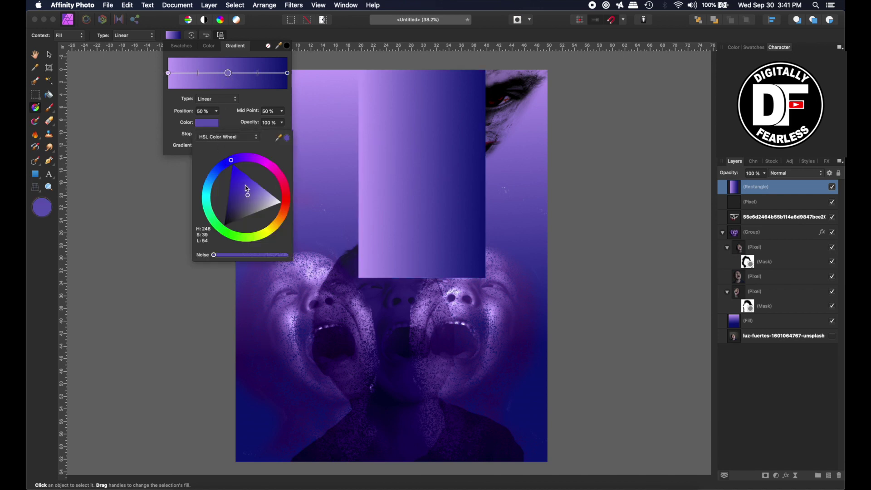
left_click_drag(247, 193, 276, 202)
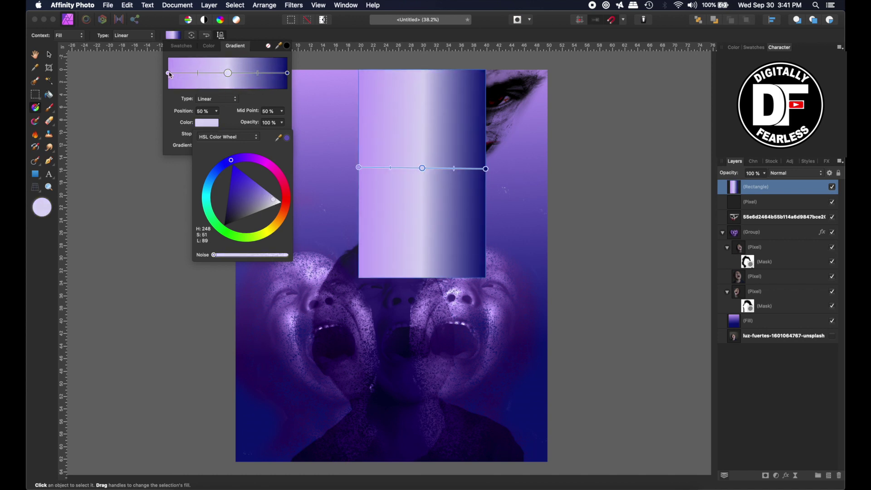
Make both end stops of the gradient mostly transparent.
left_click(170, 74)
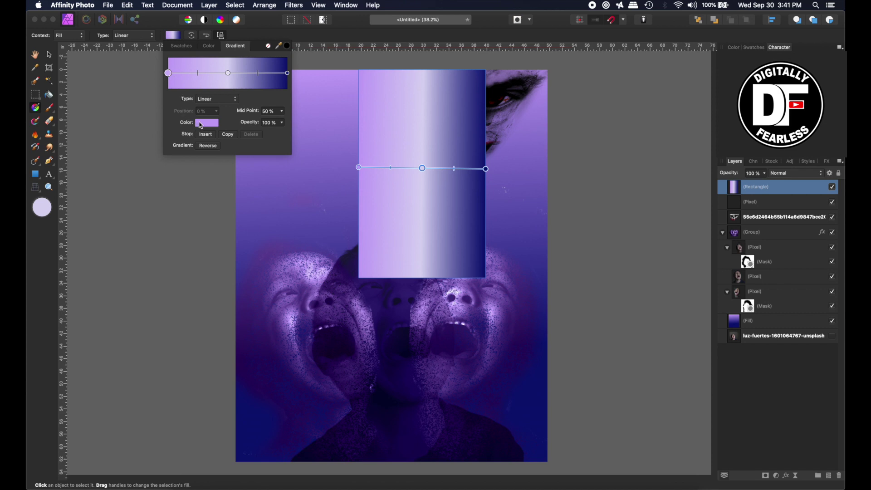
left_click(283, 123)
left_click_drag(283, 136, 195, 136)
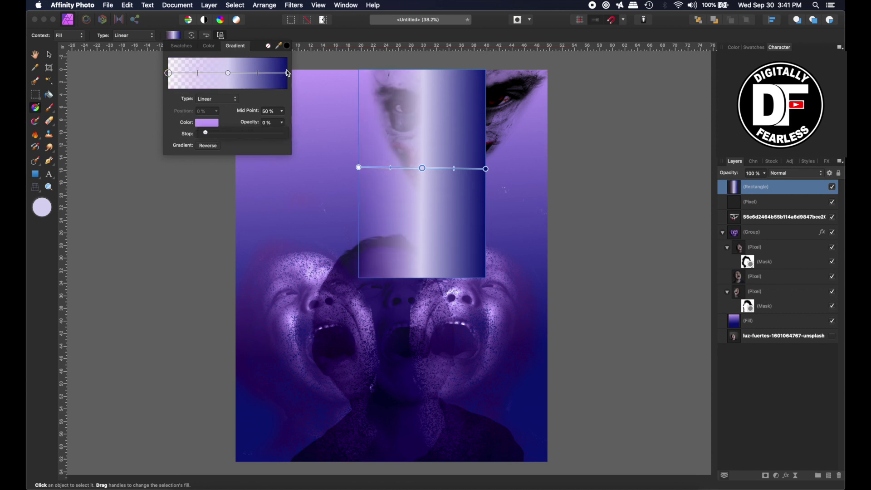
left_click(288, 73)
left_click(282, 123)
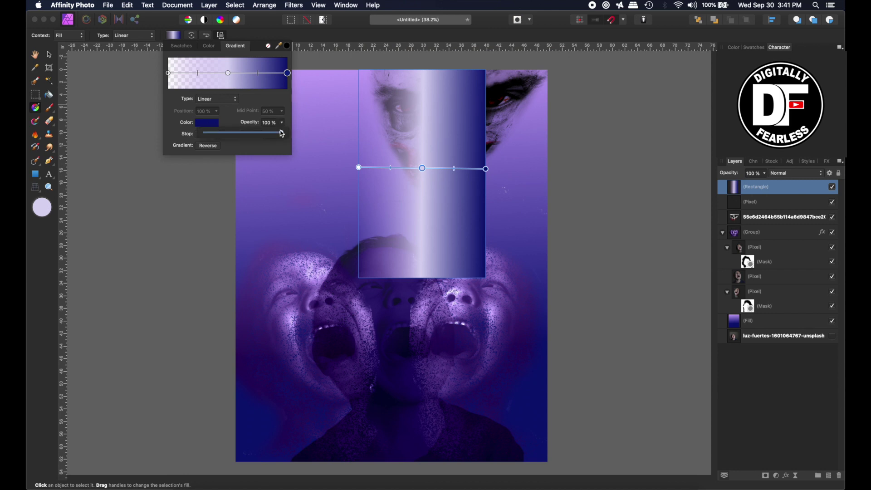
left_click_drag(281, 134, 214, 133)
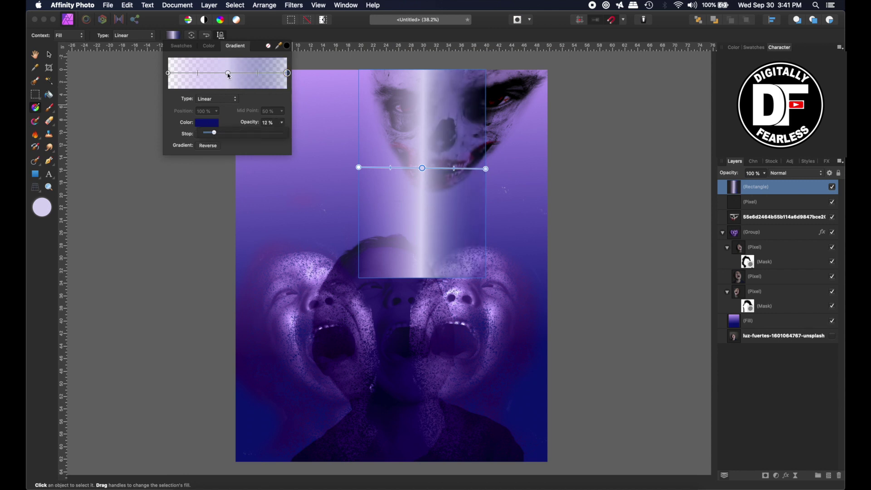
Nudge the middle stop right, brighten it nearly to white, and shift the rectangle slightly left.
left_click(229, 73)
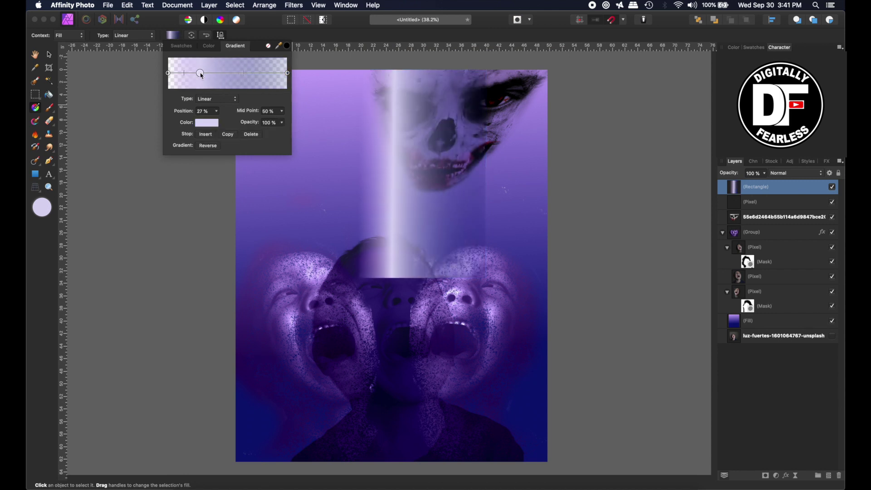
left_click_drag(242, 74, 251, 76)
left_click(209, 123)
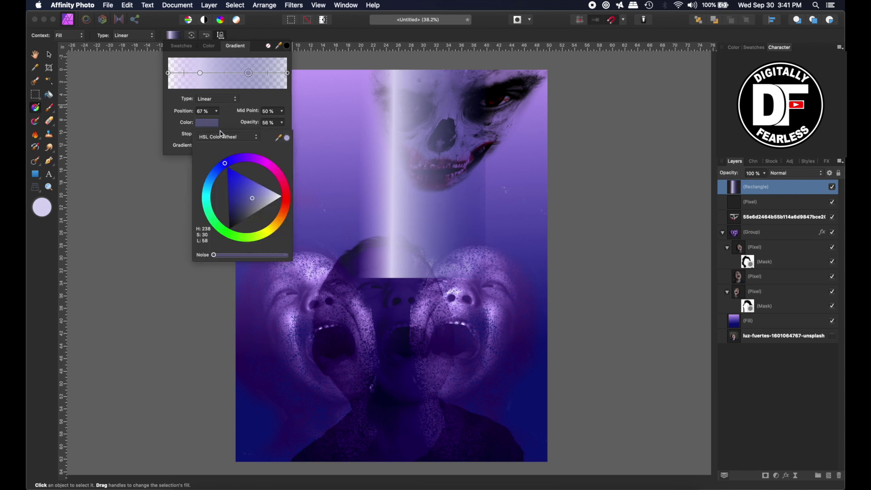
mouse_move(243, 187)
left_mouse_down()
mouse_move(283, 198)
mouse_move(258, 197)
left_mouse_up()
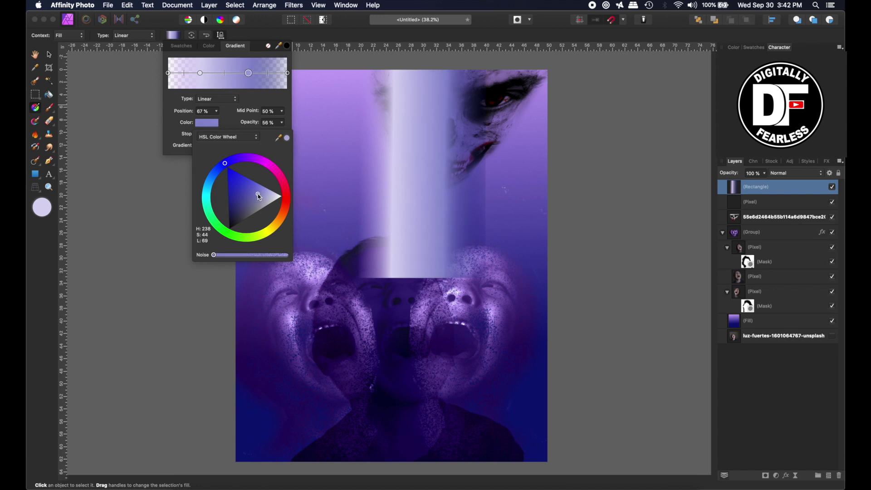
key("v")
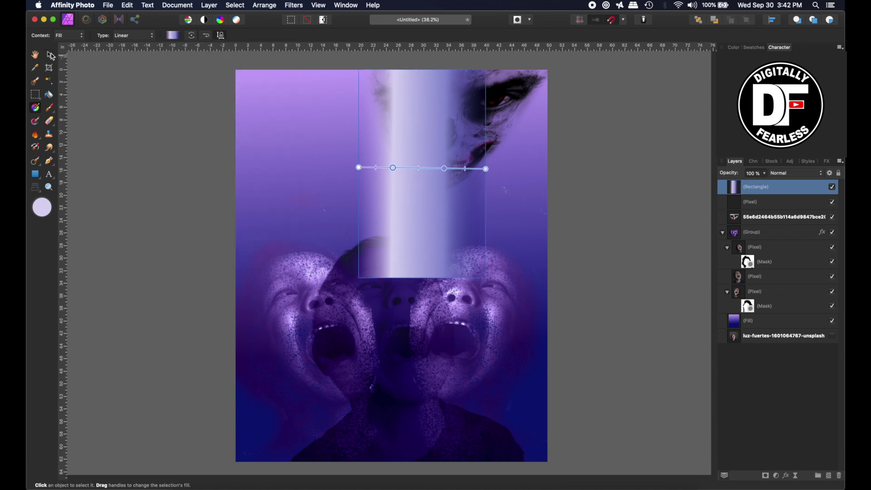
left_click_drag(413, 124, 396, 124)
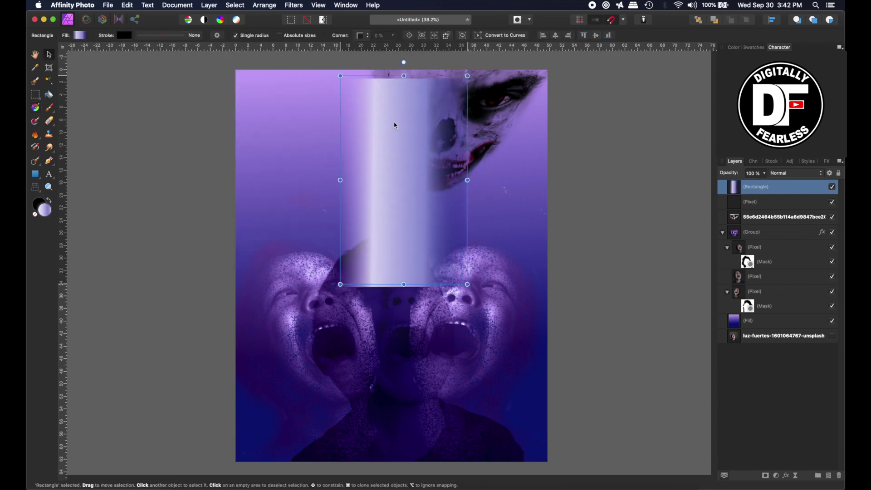
Rasterize the rectangle and give it a 100 px Gaussian Blur.
right_click(754, 194)
key("Escape")
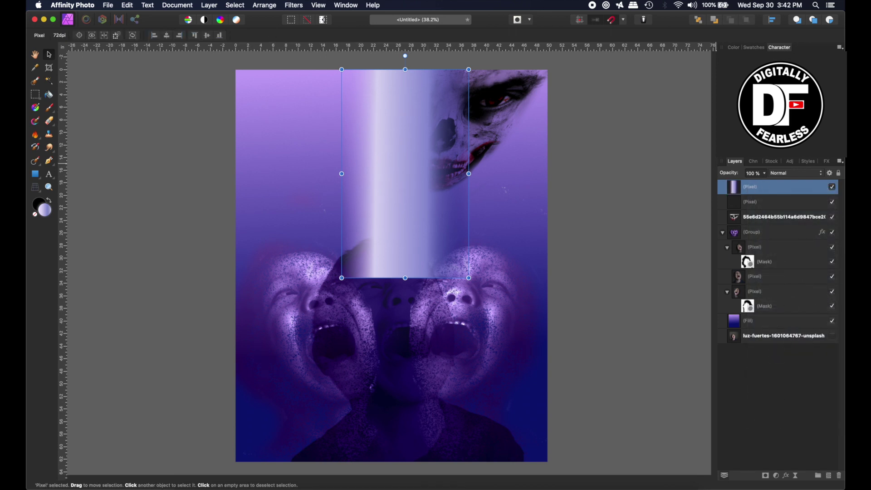
left_click(786, 477)
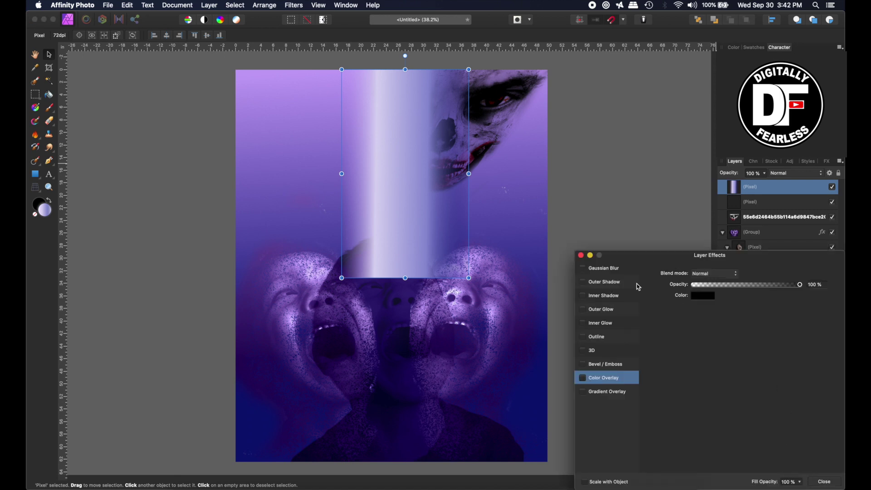
left_click(604, 271)
left_click_drag(695, 278, 813, 267)
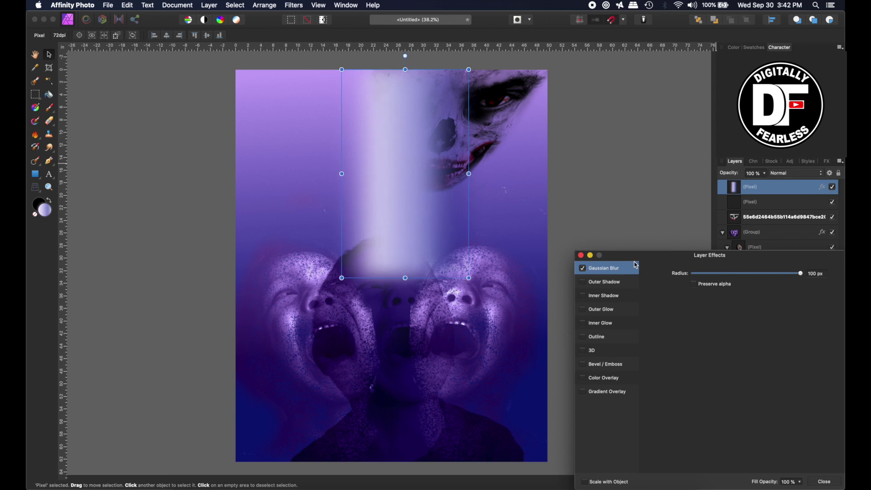
left_click(581, 256)
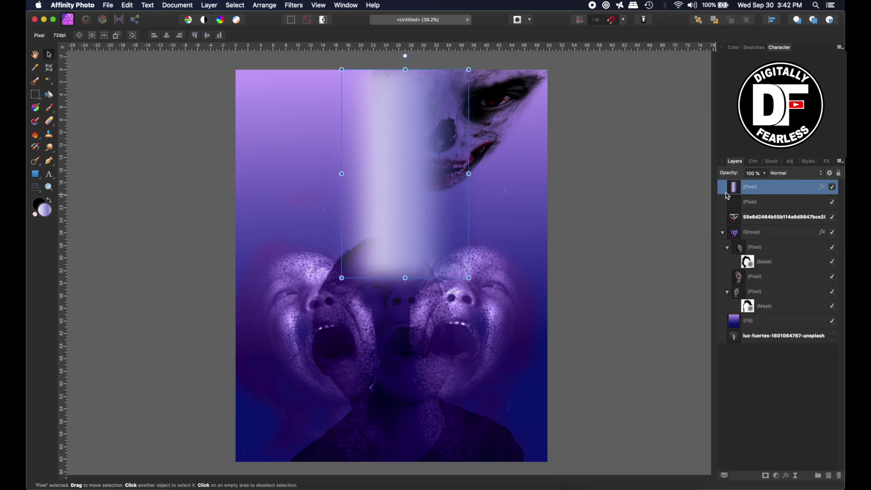
Place the light band below the skull layer, shift it right and enlarge it.
left_click_drag(735, 188, 731, 226)
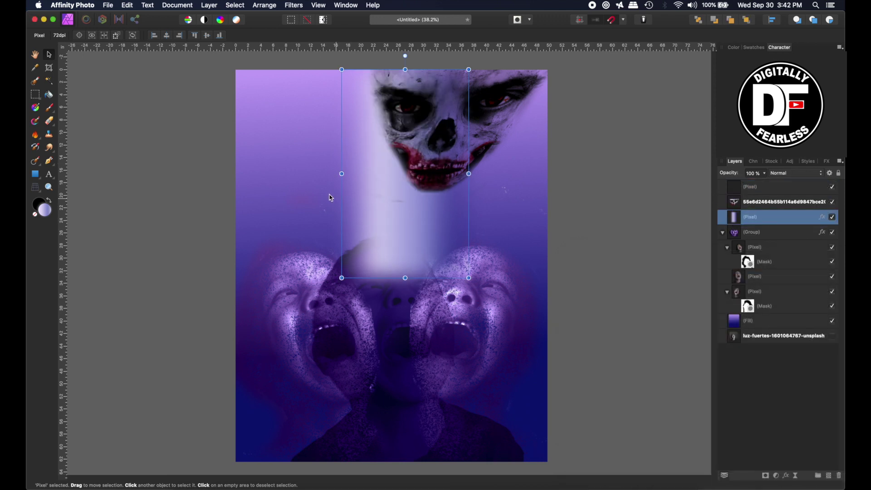
left_click_drag(418, 214, 453, 216)
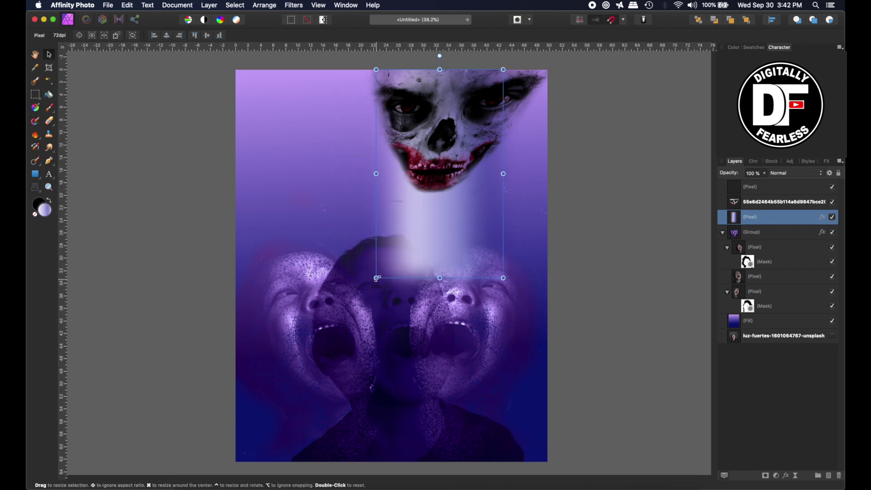
mouse_move(377, 278)
left_mouse_down()
mouse_move(261, 265)
mouse_move(331, 265)
mouse_move(377, 278)
left_mouse_up()
Perspective-warp the beam's corners so it narrows at the skull and fans out over the boys.
left_click(40, 186)
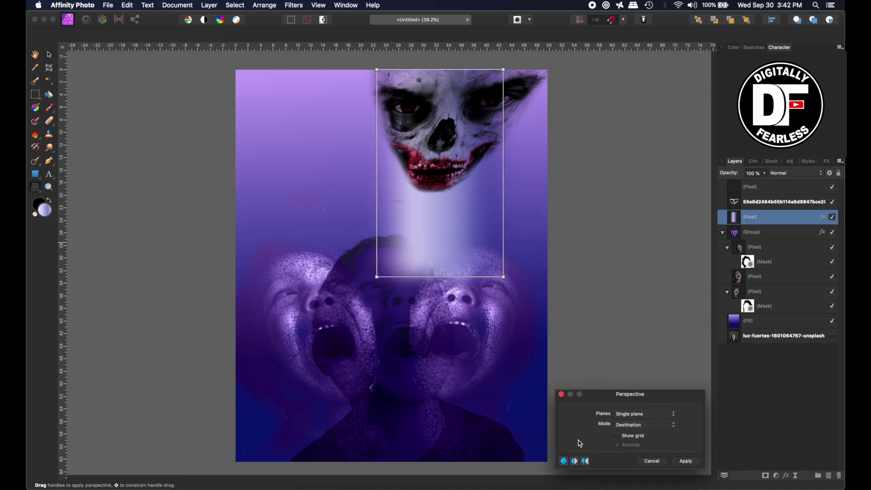
left_click_drag(377, 278, 235, 277)
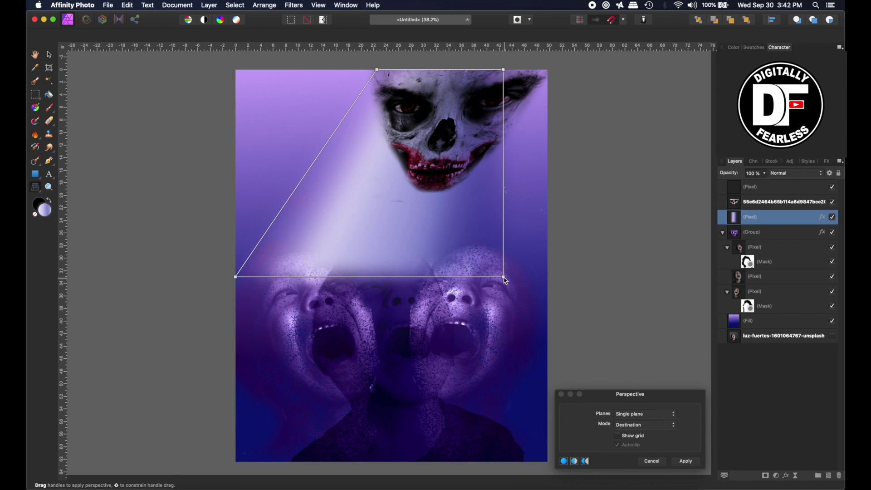
left_click_drag(504, 277, 593, 298)
left_click_drag(505, 72, 475, 72)
left_click_drag(377, 71, 431, 78)
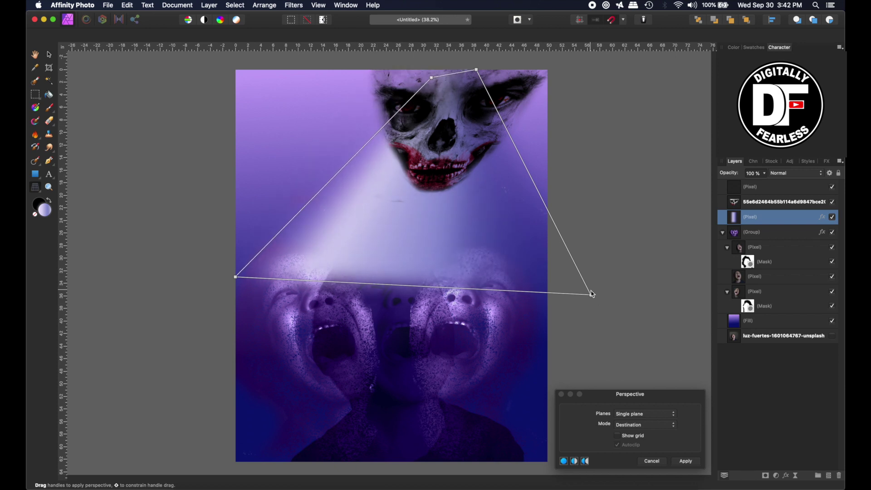
left_click_drag(593, 296, 677, 322)
left_click(686, 461)
Set the light beam's blend mode to Overlay.
left_click(793, 175)
key("Down")
key("Down")
key("Down")
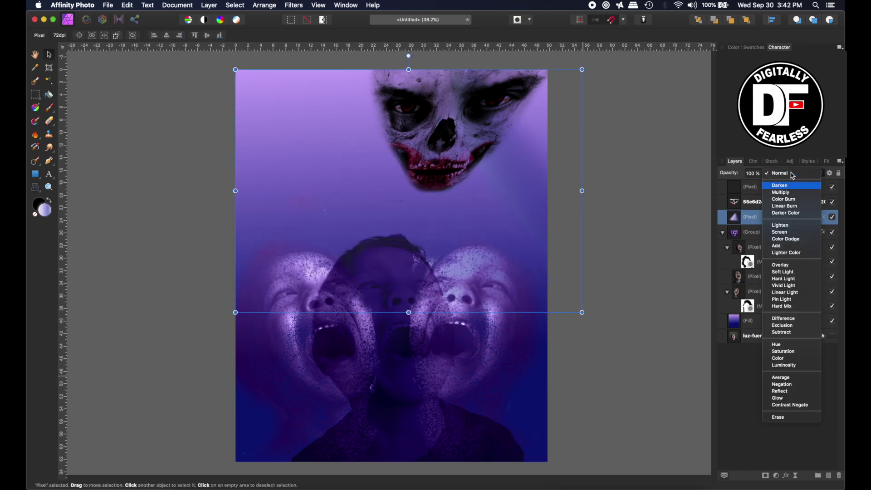
key("Down")
key("Down")
key("Down")
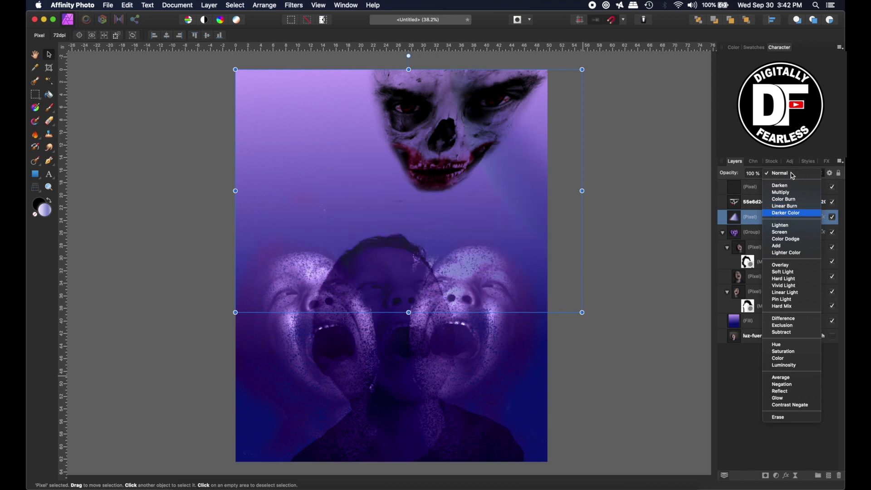
key("Down")
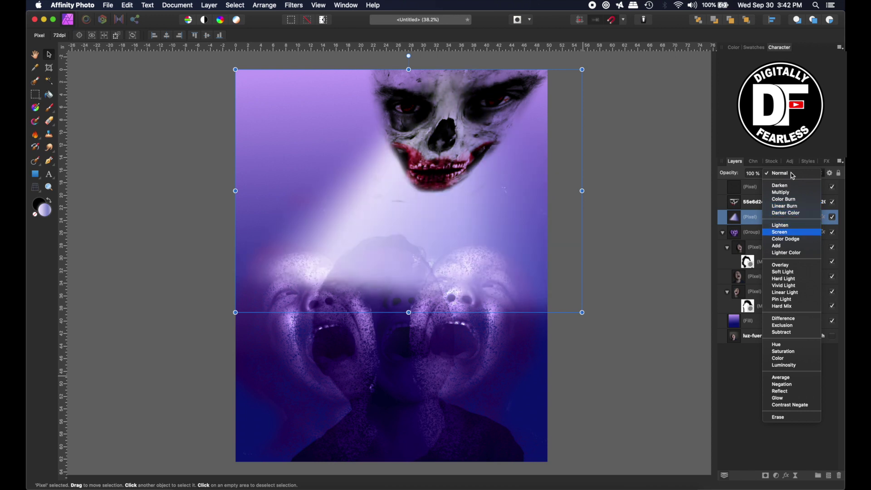
key("Down")
key("Down")
key("Down")
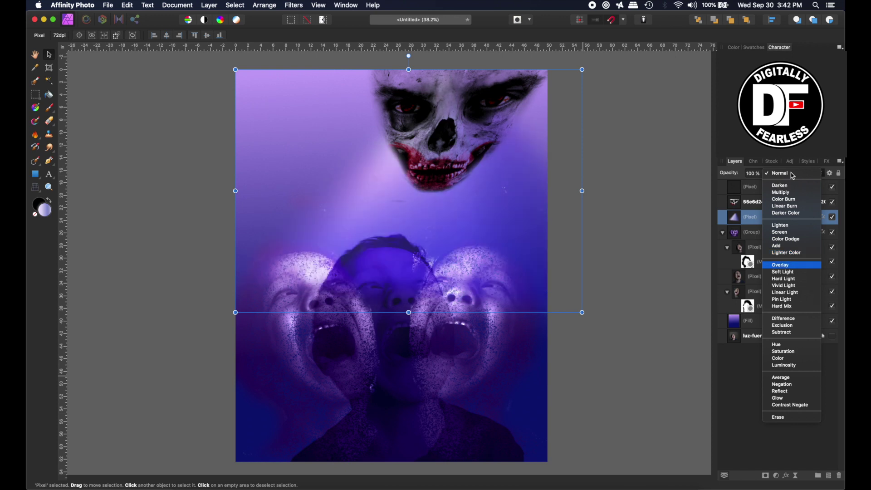
key("Down")
left_click(794, 266)
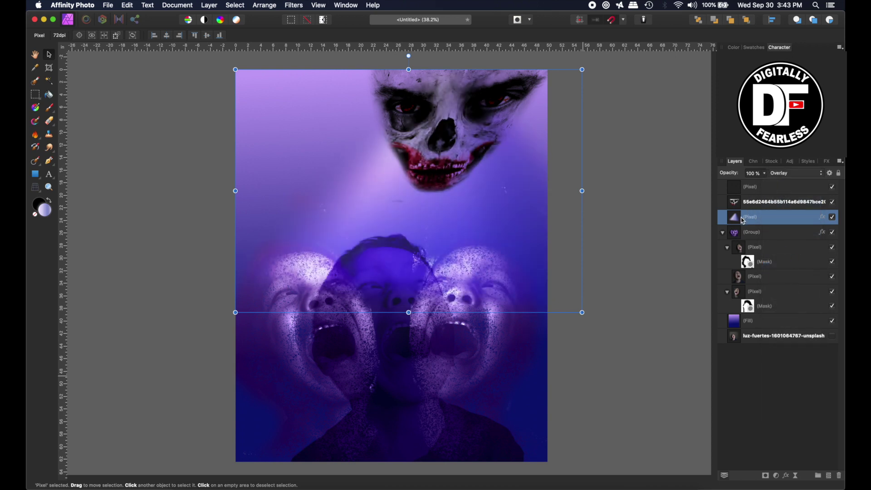
Duplicate the beam at 56% opacity, enlarge and tilt the copy slightly, then deselect.
key("super+j")
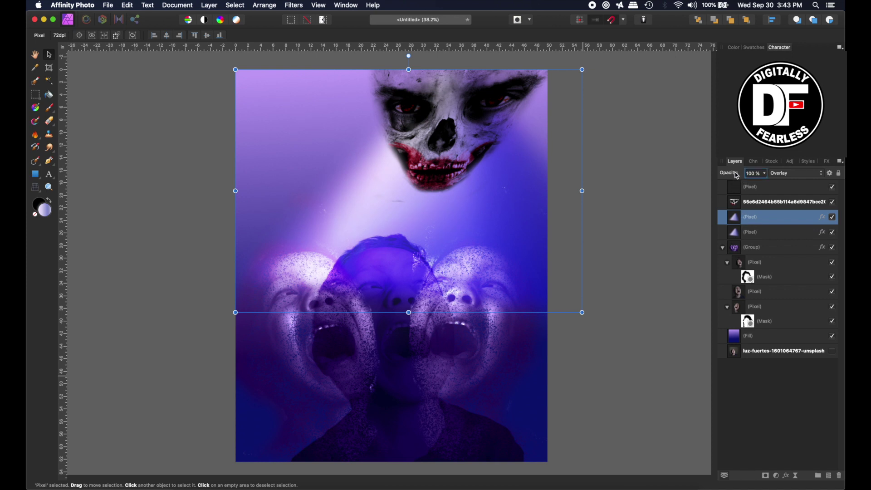
mouse_move(738, 176)
left_mouse_down()
mouse_move(702, 179)
mouse_move(721, 179)
left_mouse_up()
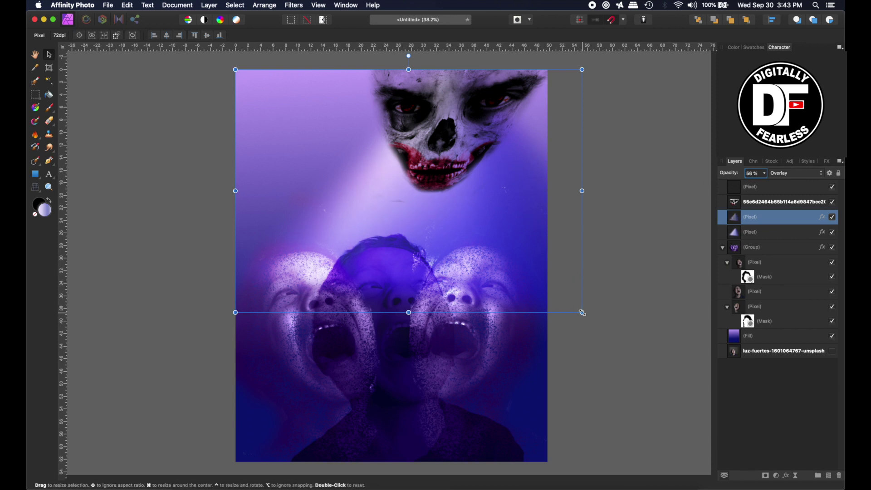
left_click_drag(583, 313, 620, 339)
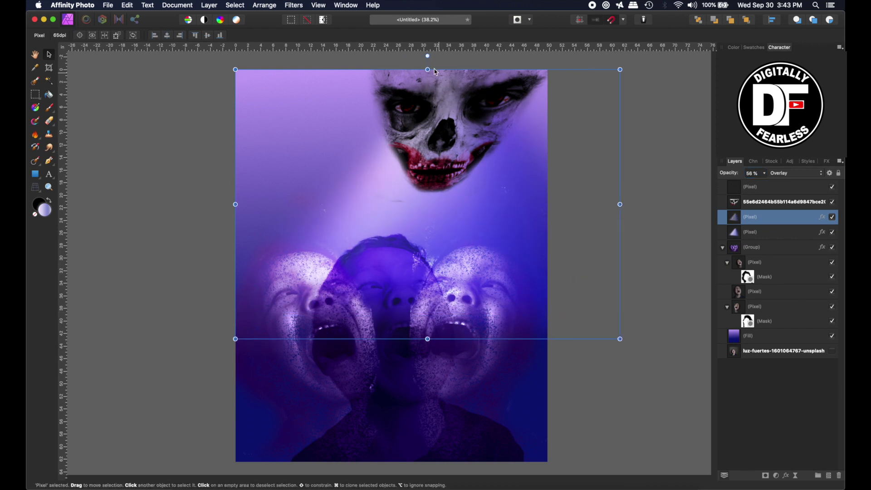
left_click_drag(428, 56, 426, 57)
left_click(167, 90)
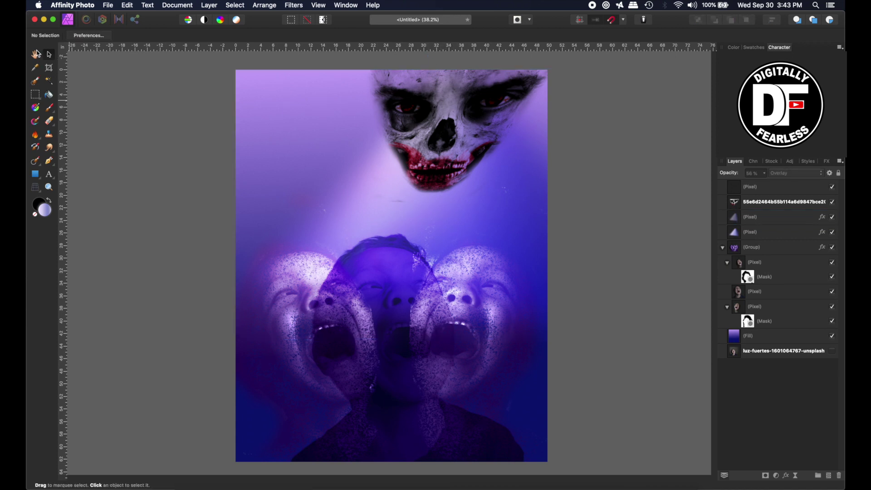
Select the top layer and use Merge Visible to create a merged composite layer.
left_click(36, 54)
left_click(209, 5)
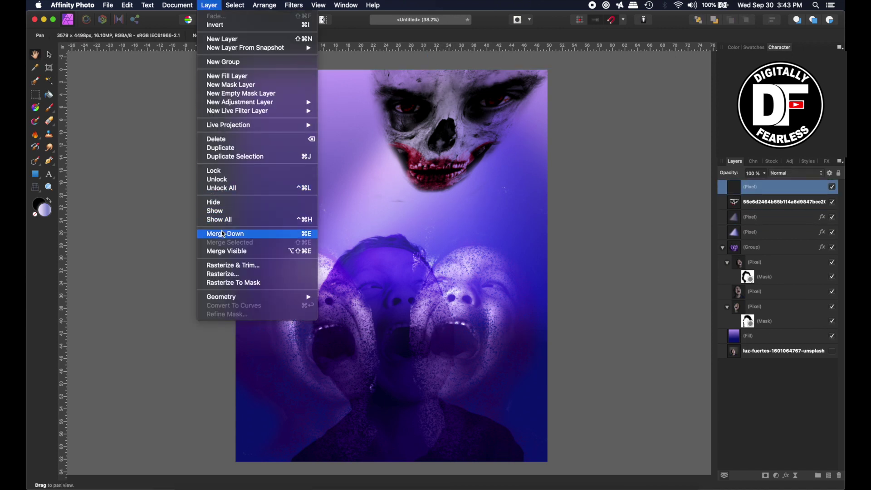
left_click(225, 251)
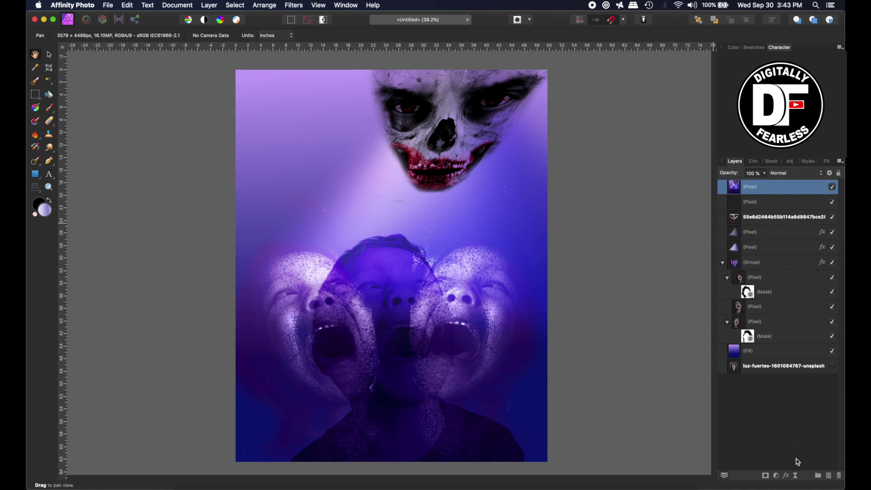
left_click(777, 476)
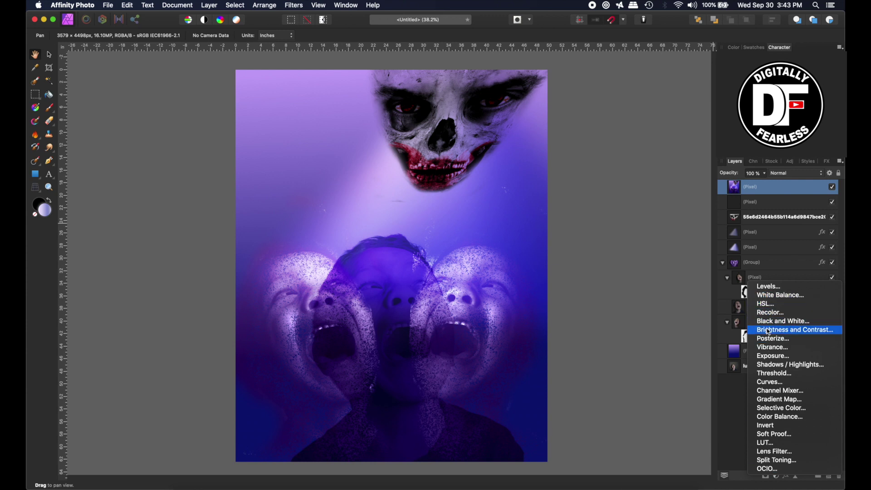
Add a Curves adjustment with a gentle two-point RGB curve to the merged layer.
left_click(771, 382)
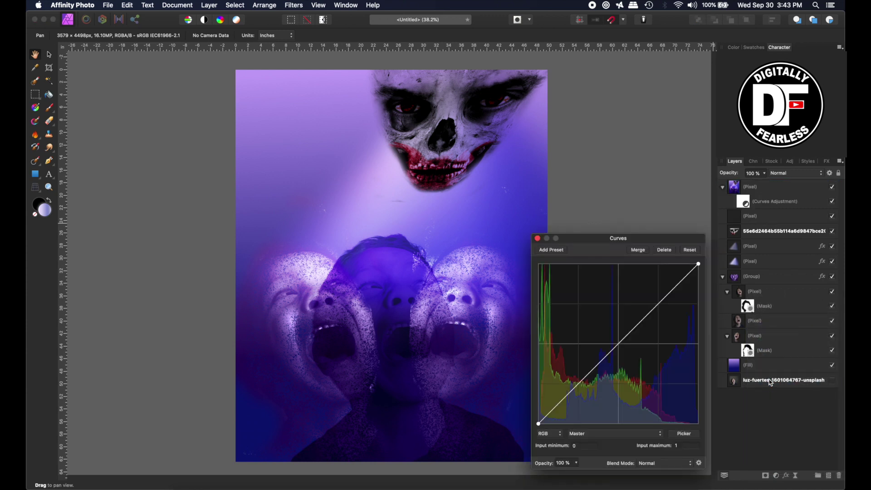
left_click_drag(658, 308, 654, 292)
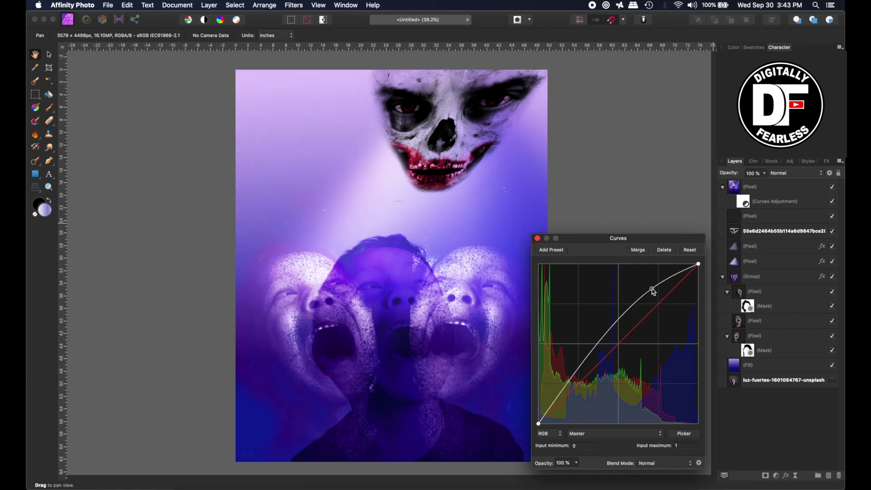
mouse_move(573, 386)
left_mouse_down()
mouse_move(573, 408)
mouse_move(571, 386)
left_mouse_up()
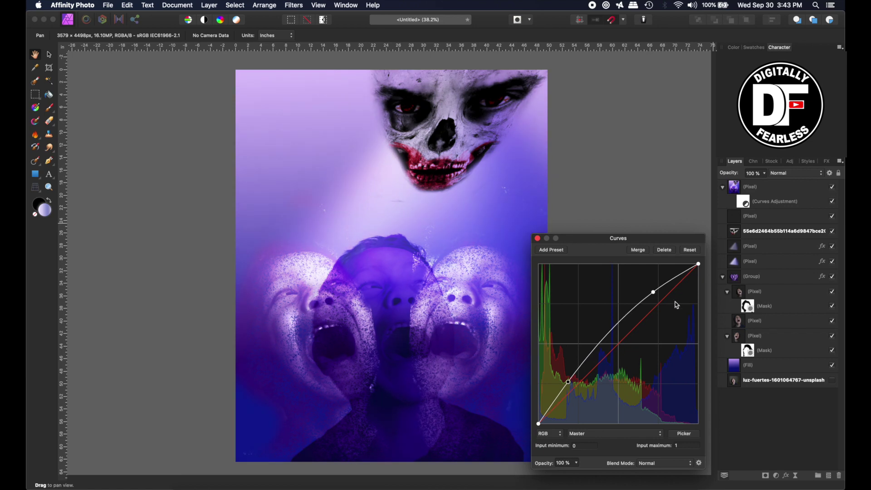
left_click_drag(653, 292, 671, 297)
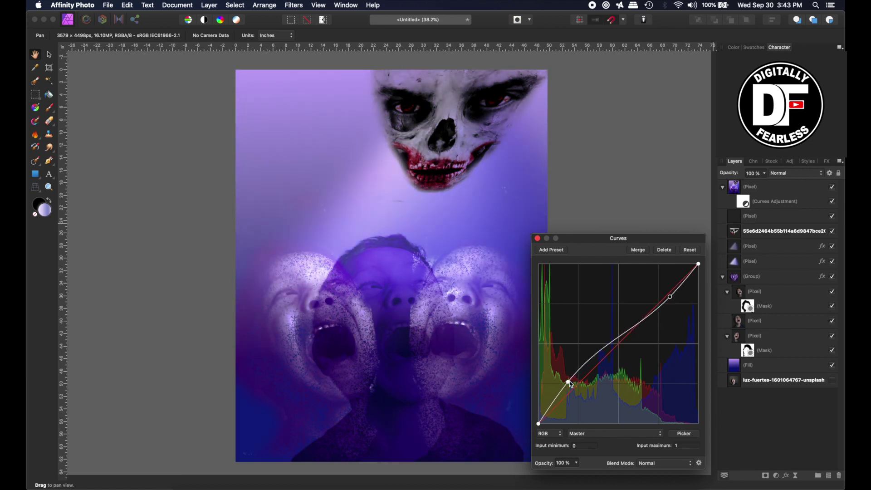
left_click_drag(570, 383, 572, 391)
left_click(538, 238)
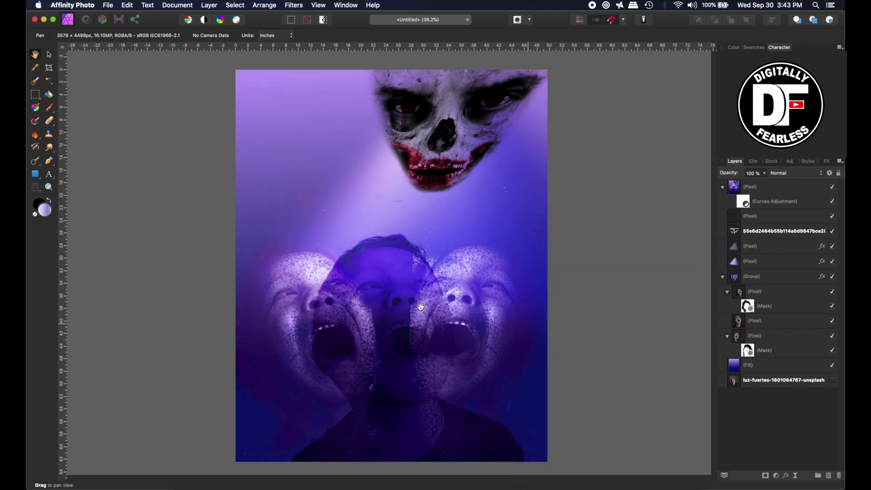
left_click(724, 188)
left_click(734, 187)
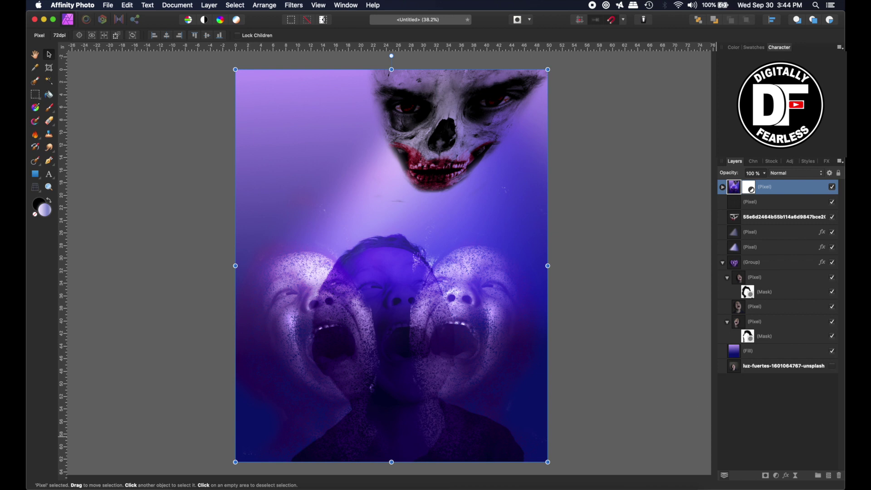
Add a new pixel layer and select the entire canvas with a rectangular marquee.
left_click(831, 475)
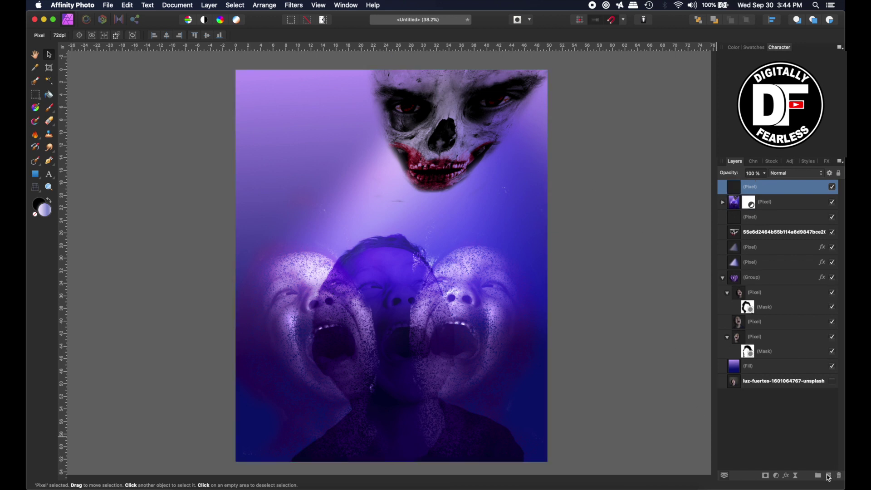
left_click(34, 95)
left_click(58, 92)
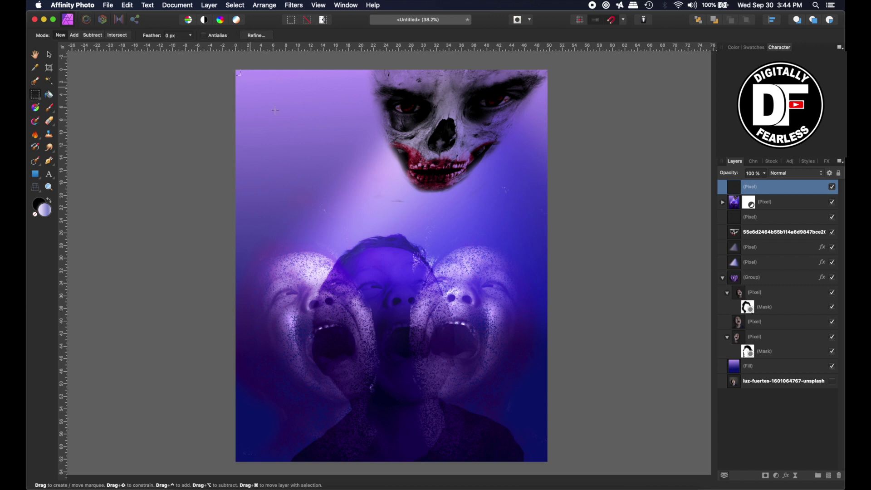
left_click_drag(318, 146, 548, 462)
Flood-fill the selection with mid-grey 7B7B7B and deselect.
left_click(49, 95)
left_click(45, 216)
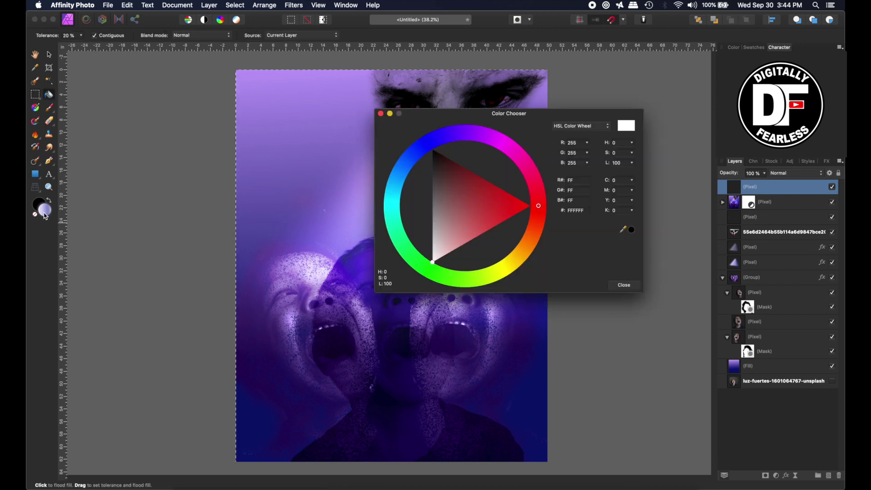
left_click(433, 206)
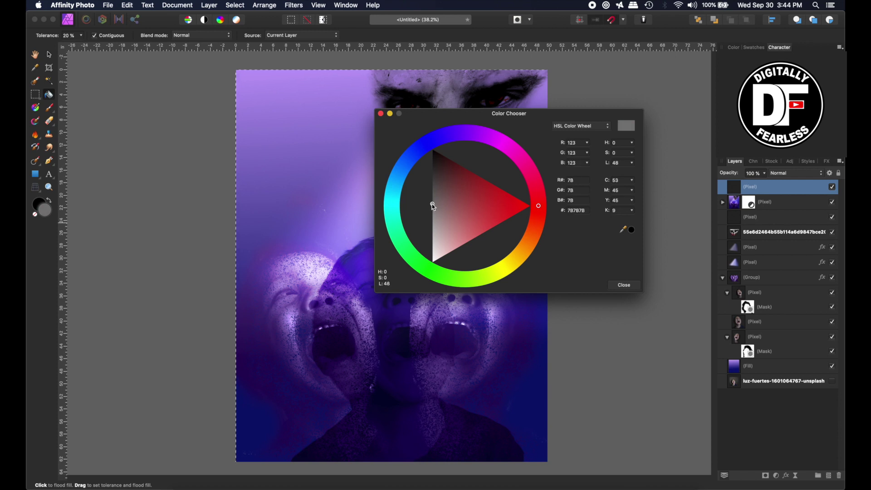
left_click(298, 155)
left_click(297, 157)
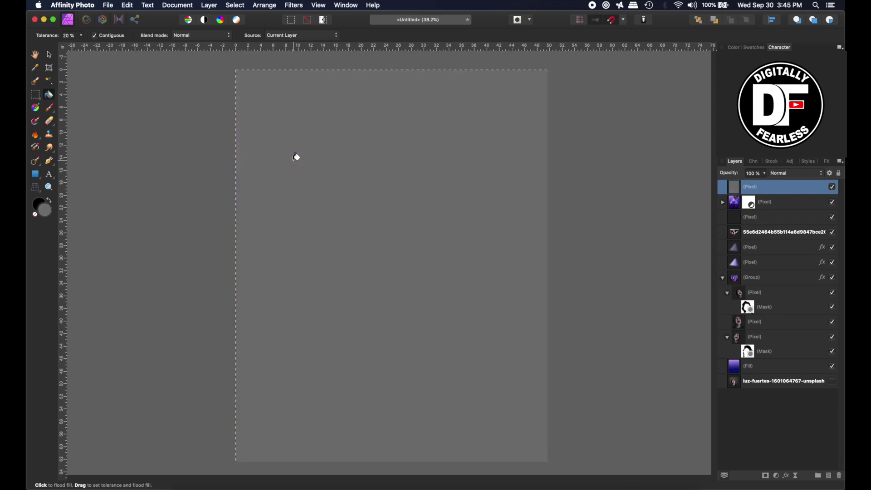
key("super+d")
left_click(49, 54)
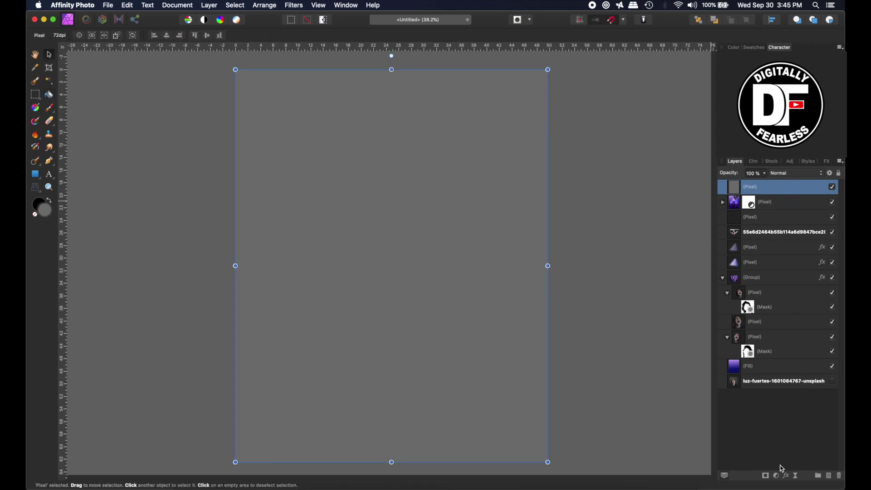
Apply a live Add Noise filter to the grey layer: 39% intensity, Uniform, monochromatic.
left_click(798, 476)
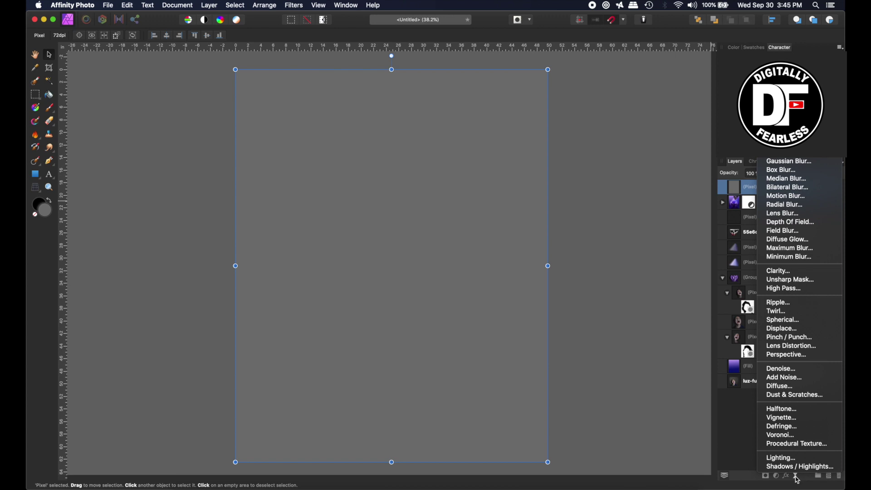
left_click(782, 379)
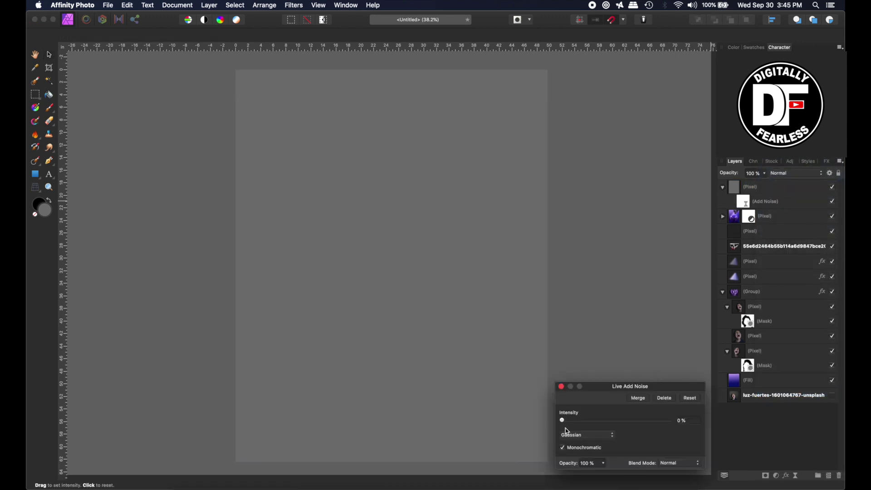
left_click_drag(565, 425, 605, 421)
left_click(610, 435)
left_click(590, 443)
Close the noise settings and preview the noise layer's blend modes from Darken through Glow.
left_click(562, 387)
left_click(734, 189)
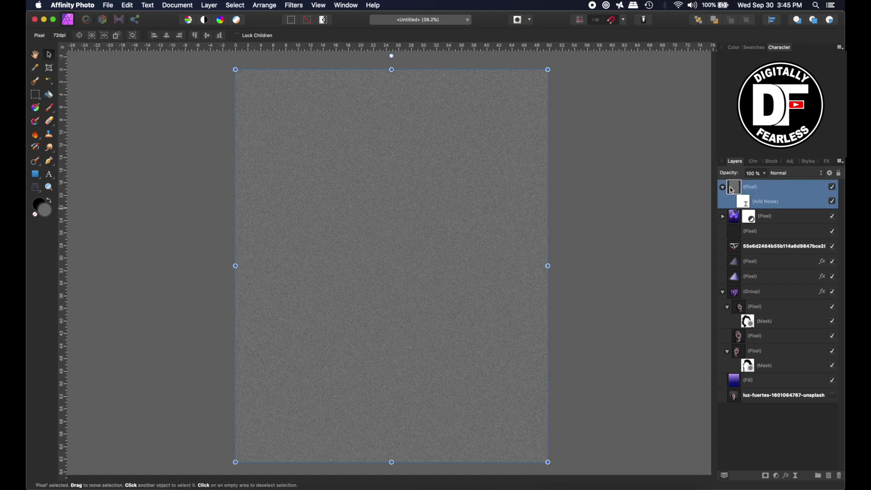
left_click(799, 174)
key("Down")
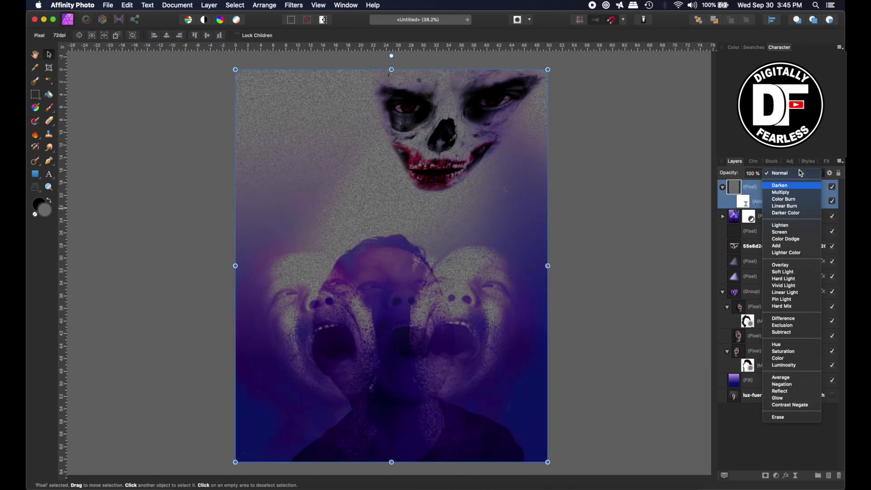
key("Down")
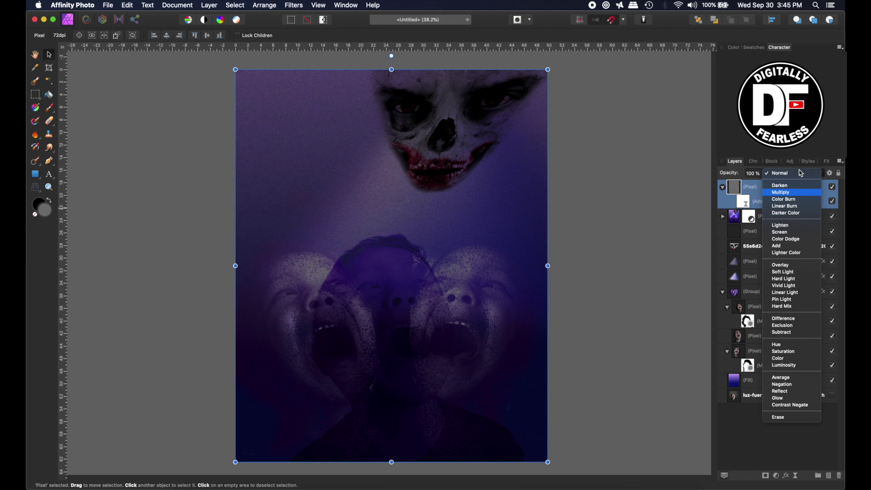
key("Down")
key("Down")
key("Down")
key("Up")
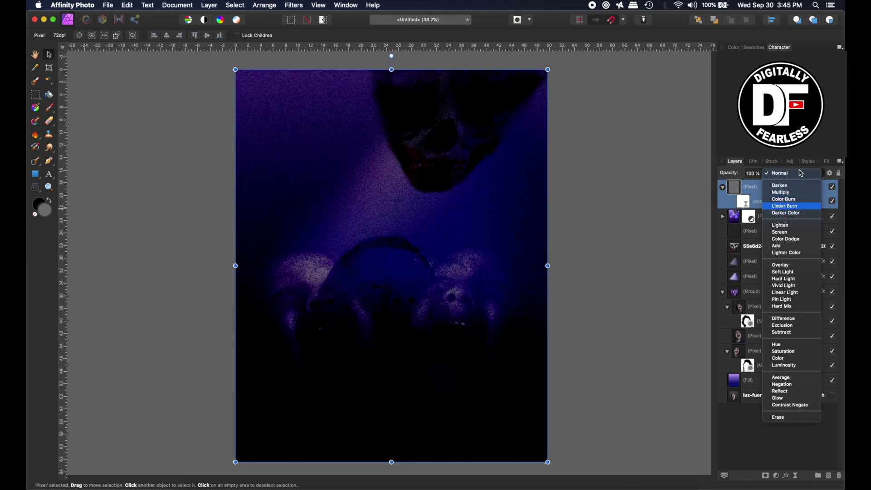
key("Down")
key("Down")
key("Down")
key("Down")
key("Down")
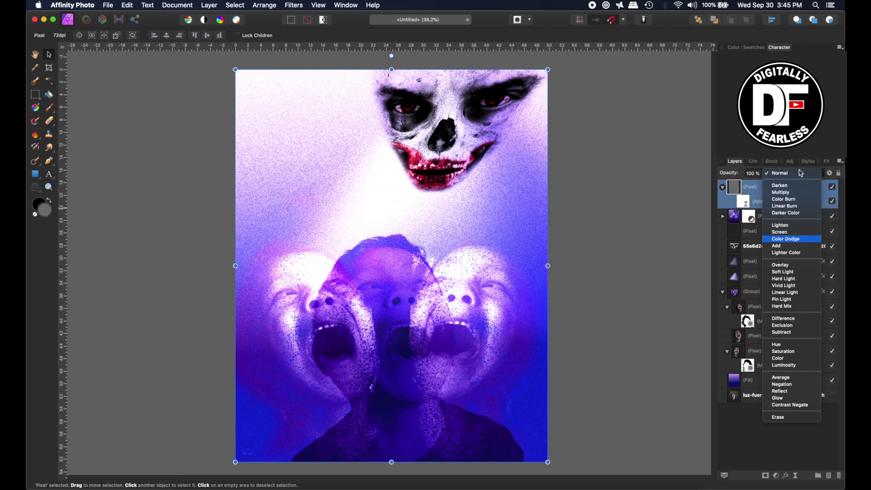
key("Down")
key("Down")
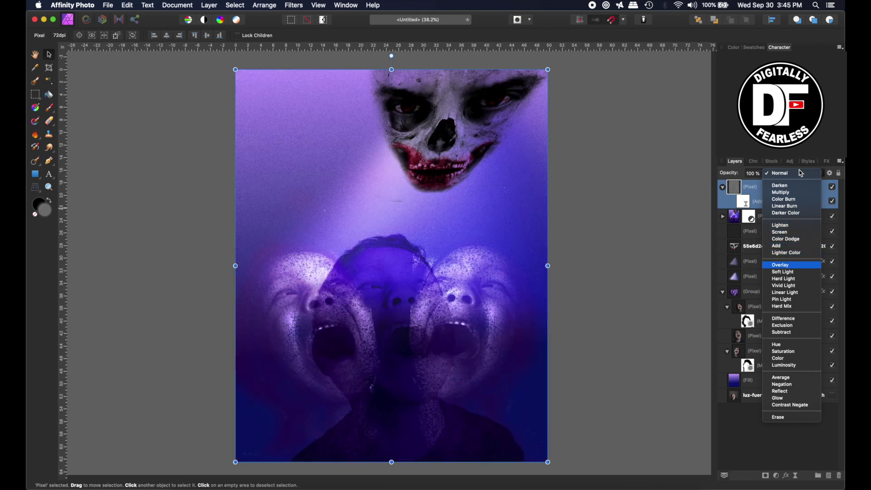
key("Down")
key("Down")
key("Down")
key("Down")
key("Down")
key("Down")
key("Down")
key("Down")
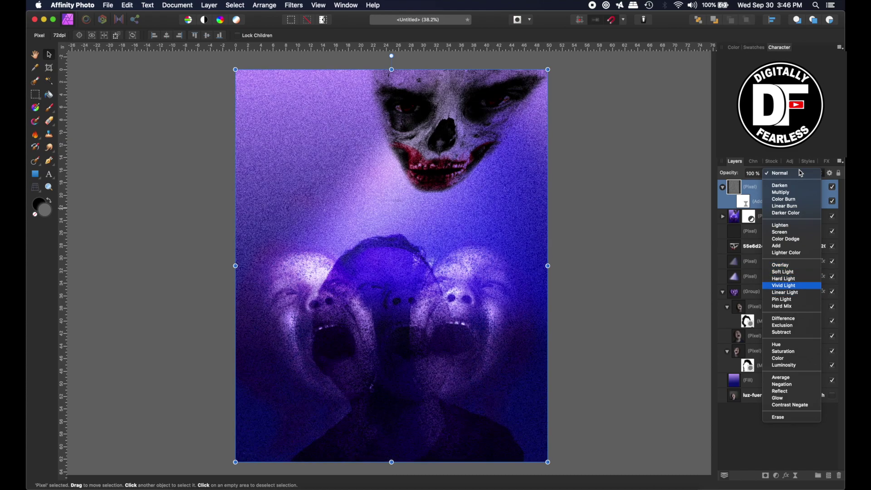
key("Down")
key("Down")
key("Down")
key("Down")
key("Down")
key("Down")
key("Down")
key("Down")
key("Down")
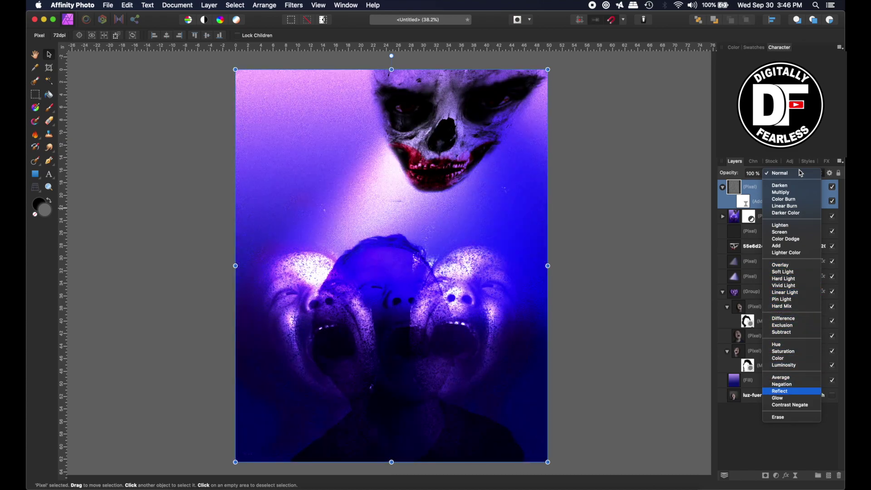
key("Up")
key("Up")
key("Up")
key("Up")
key("Up")
key("Up")
key("Up")
key("Up")
key("Up")
key("Up")
key("Up")
key("Up")
key("Up")
key("Up")
key("Up")
key("Up")
key("Up")
key("Up")
key("Up")
key("Up")
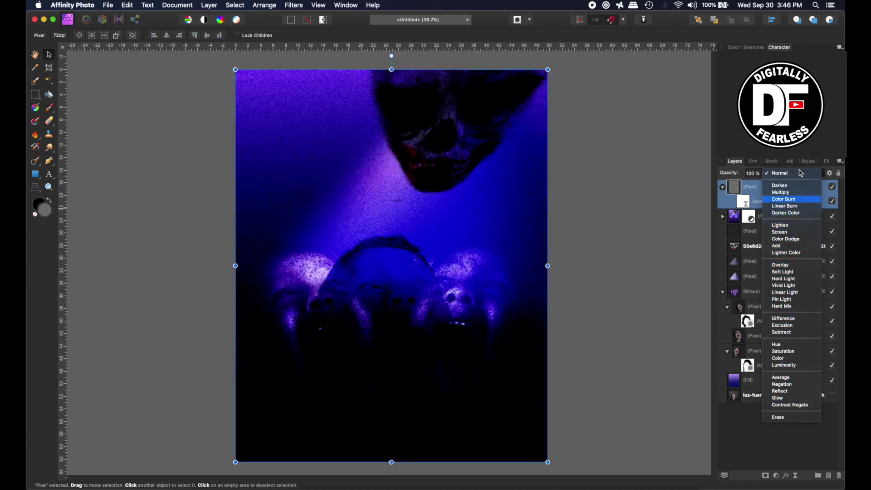
key("Up")
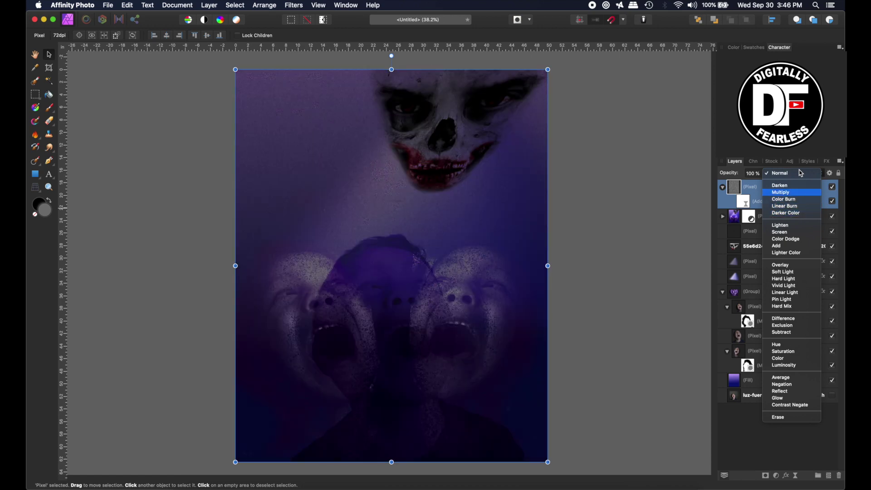
Choose Multiply over Color Burn and lower the noise layer's opacity to about 58%.
key("Down")
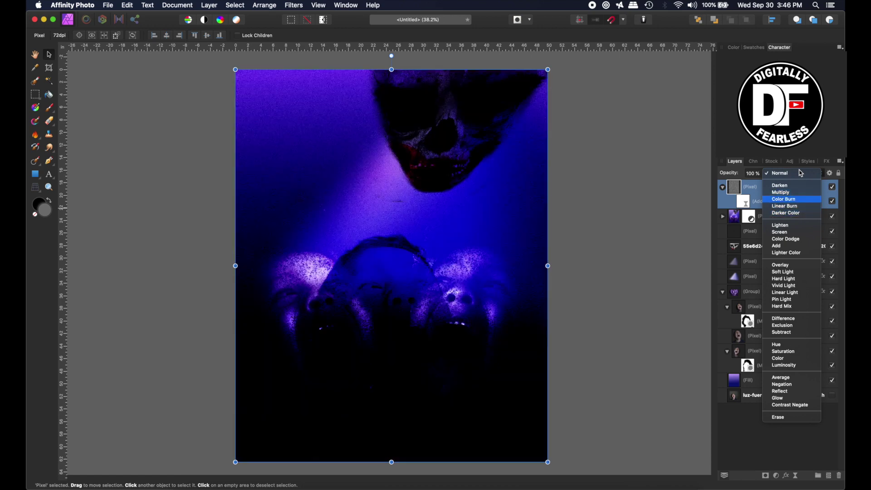
key("Up")
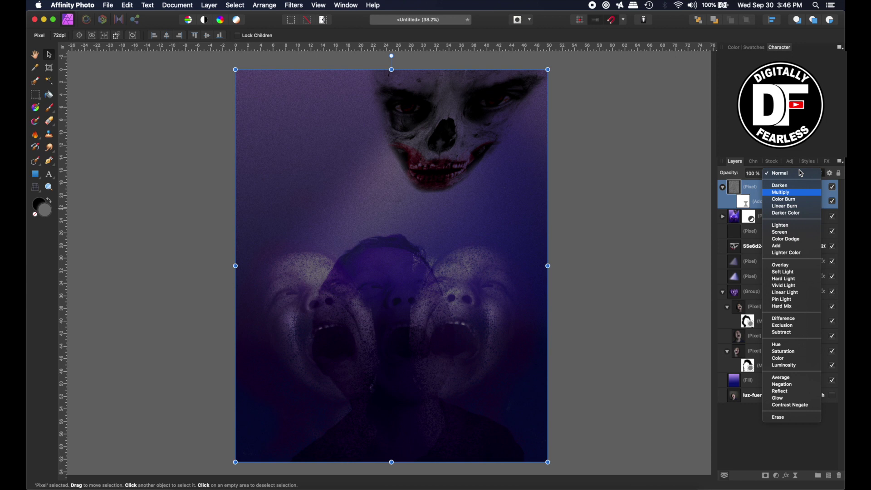
key("Return")
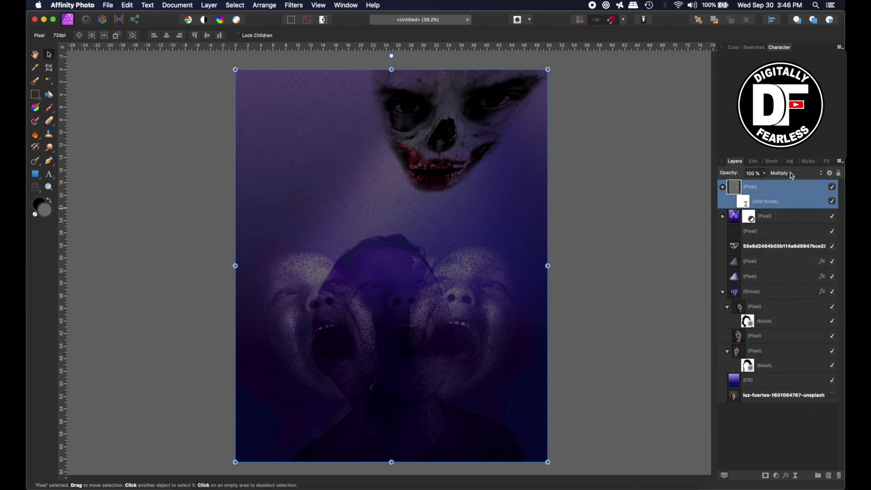
left_click_drag(734, 177, 717, 174)
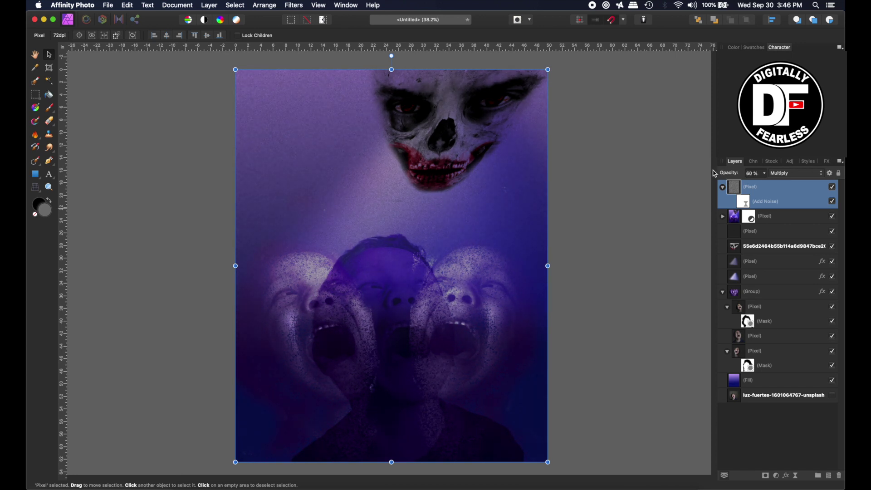
right_click(711, 170)
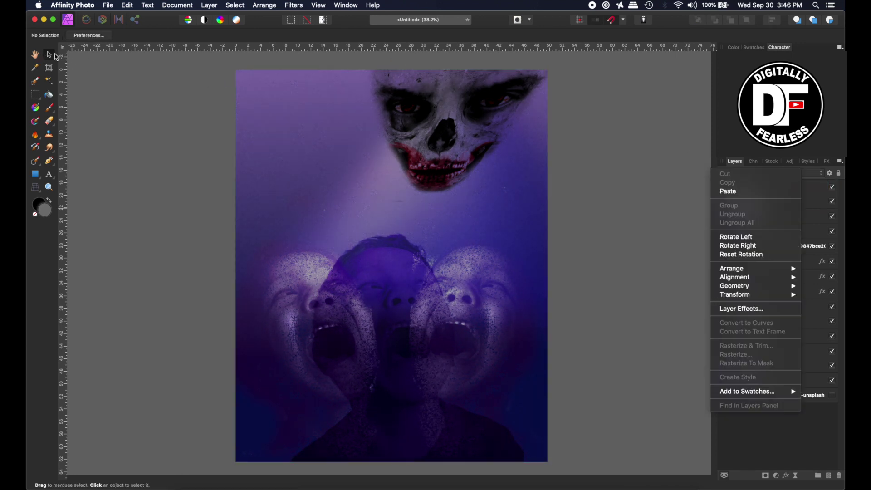
left_click(102, 79)
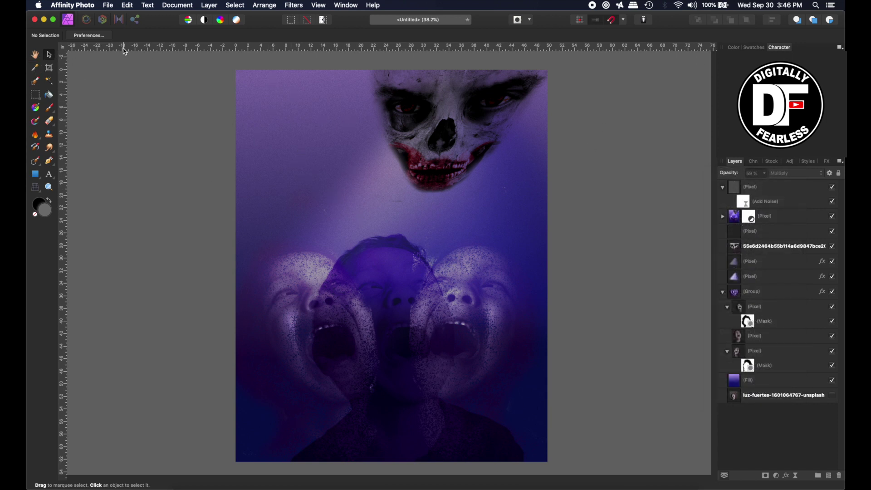
left_click(35, 55)
left_click(48, 55)
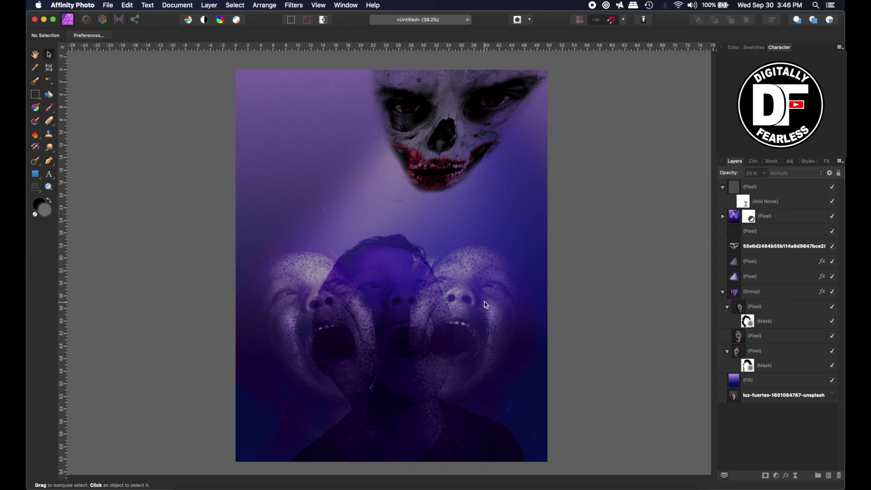